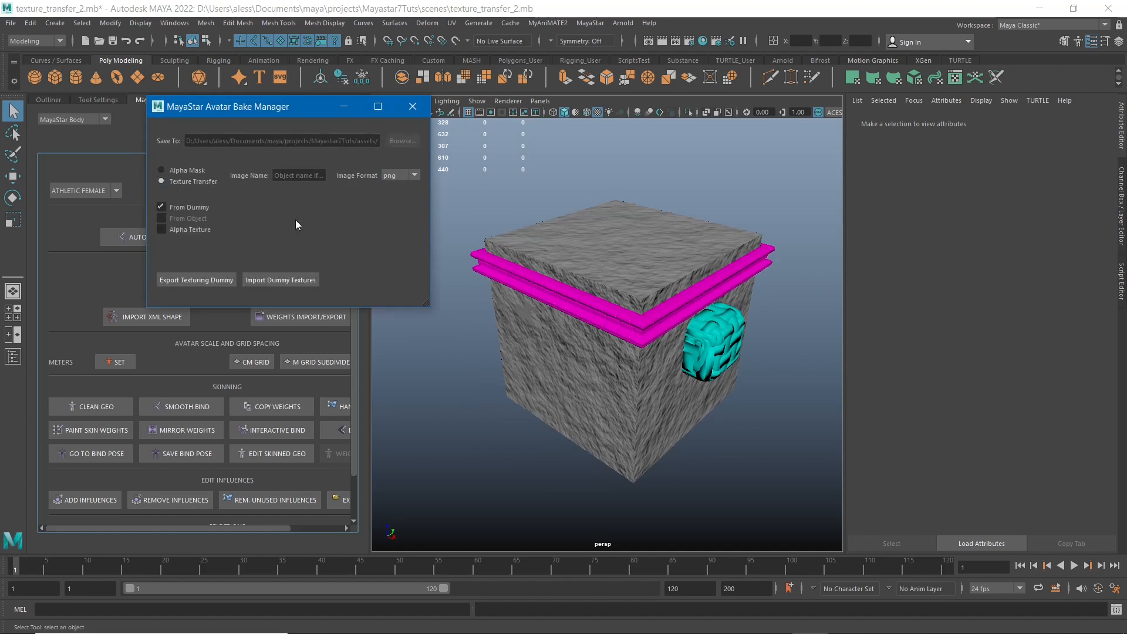
Set the texture transfer source to From Object instead of From Dummy.
click(203, 207)
click(180, 207)
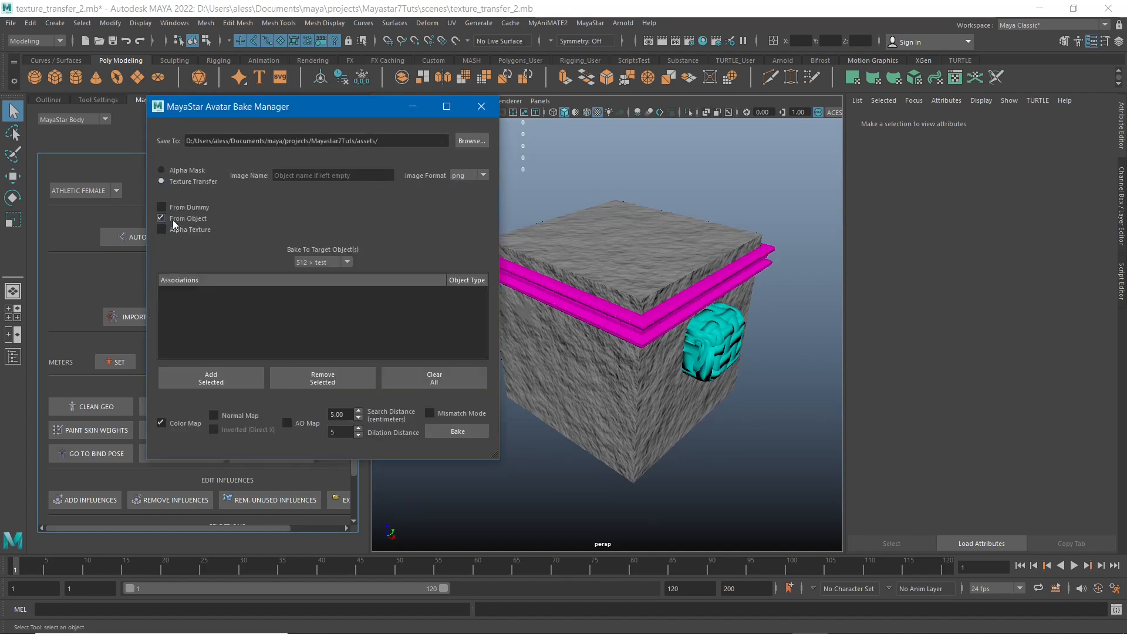
Select the stone cube and the magenta trim around it in turn to examine their shapes and assigned materials.
alt+drag(579, 330, 642, 288)
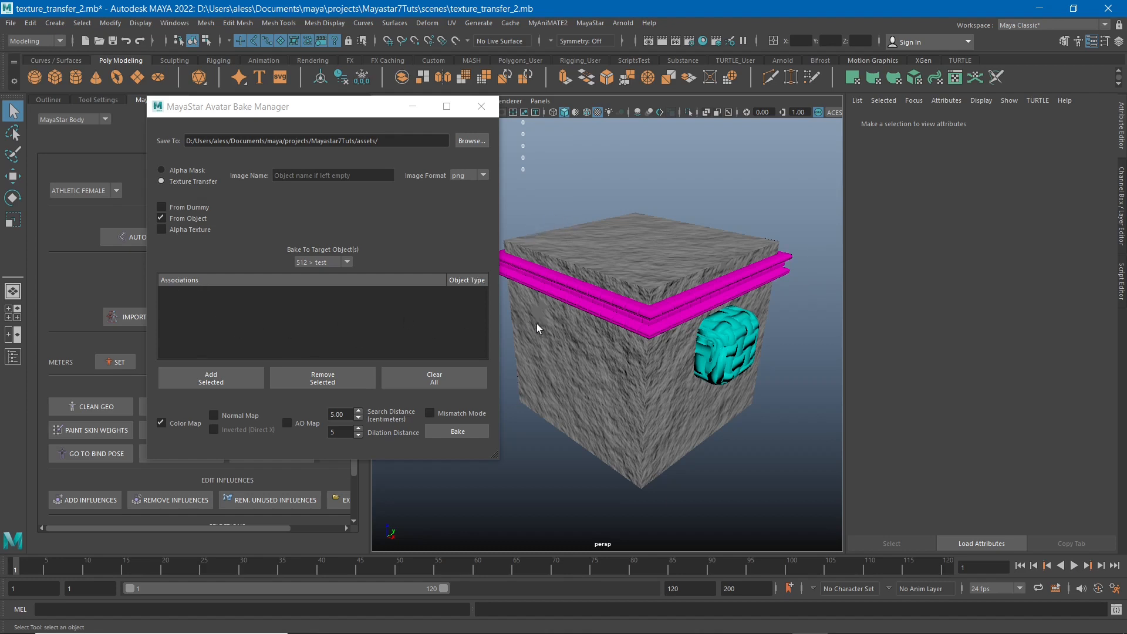
alt+drag(540, 321, 580, 305)
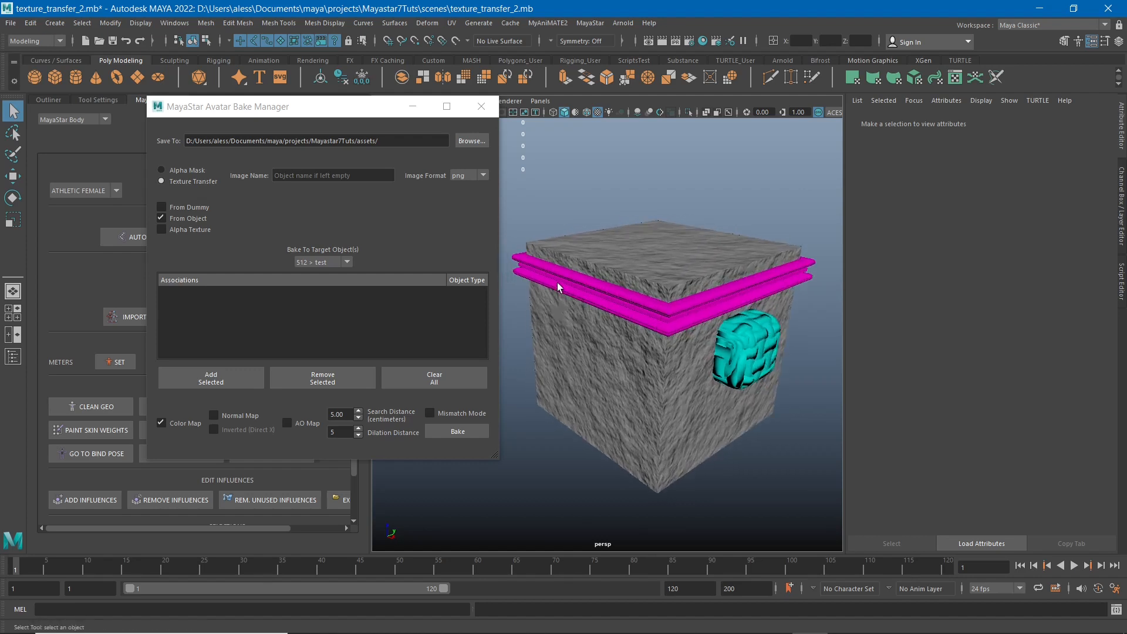
click(548, 243)
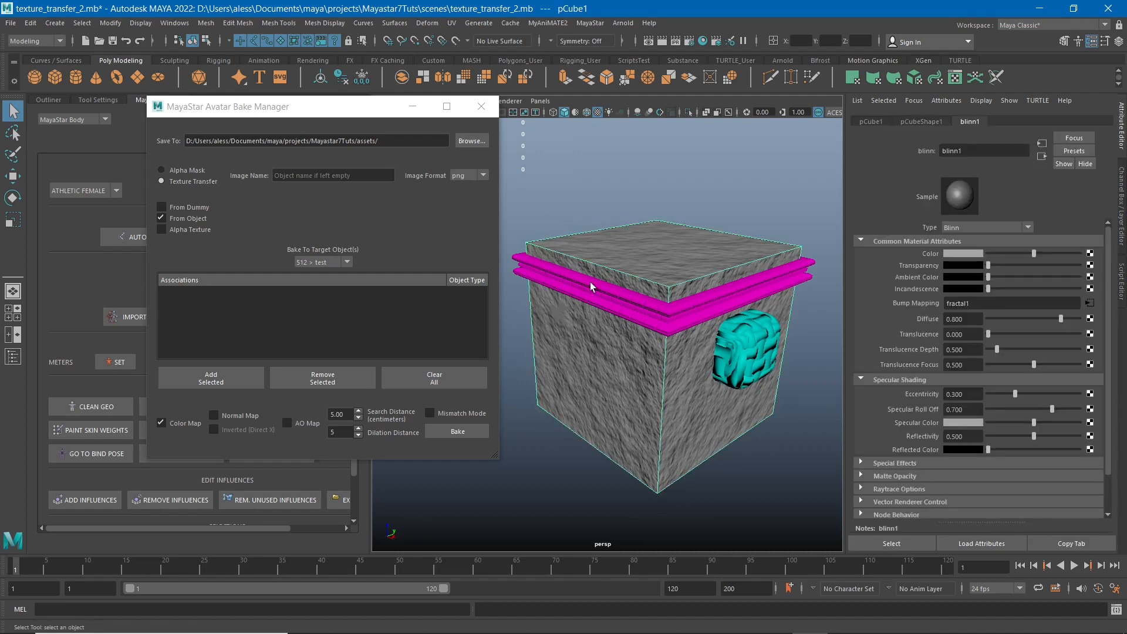
alt+drag(673, 388, 681, 381)
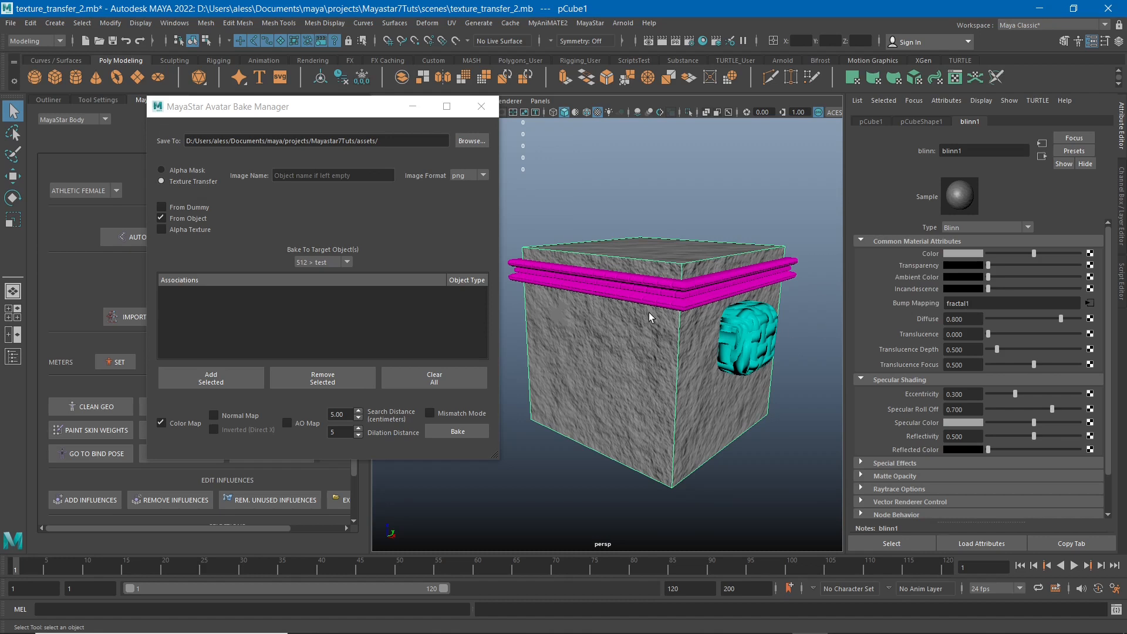
alt+drag(649, 312, 629, 274)
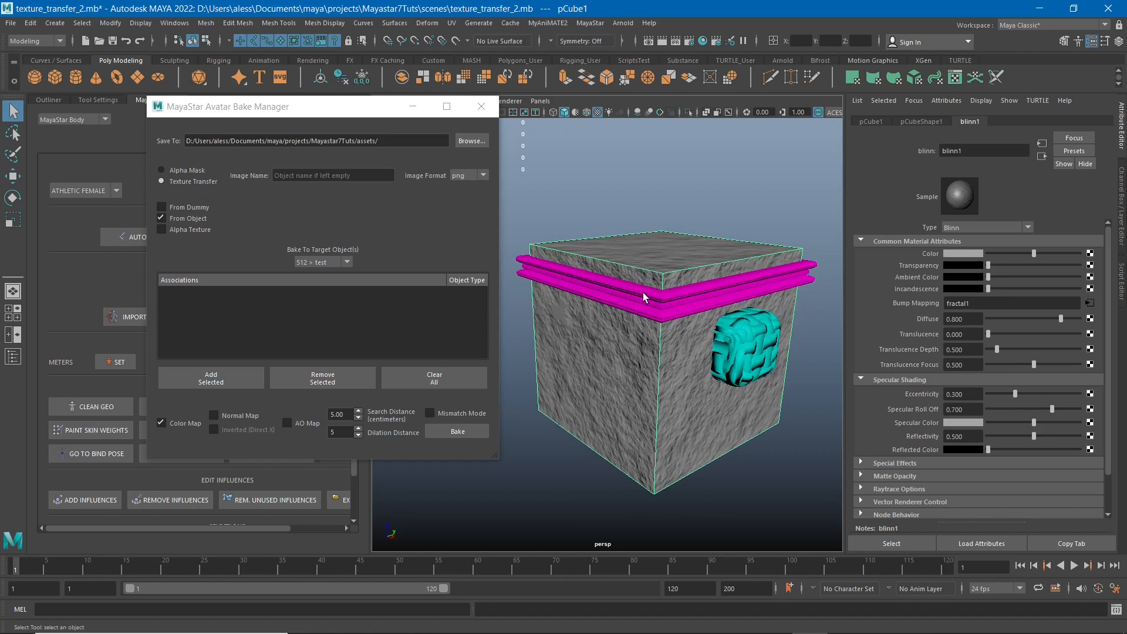
click(644, 297)
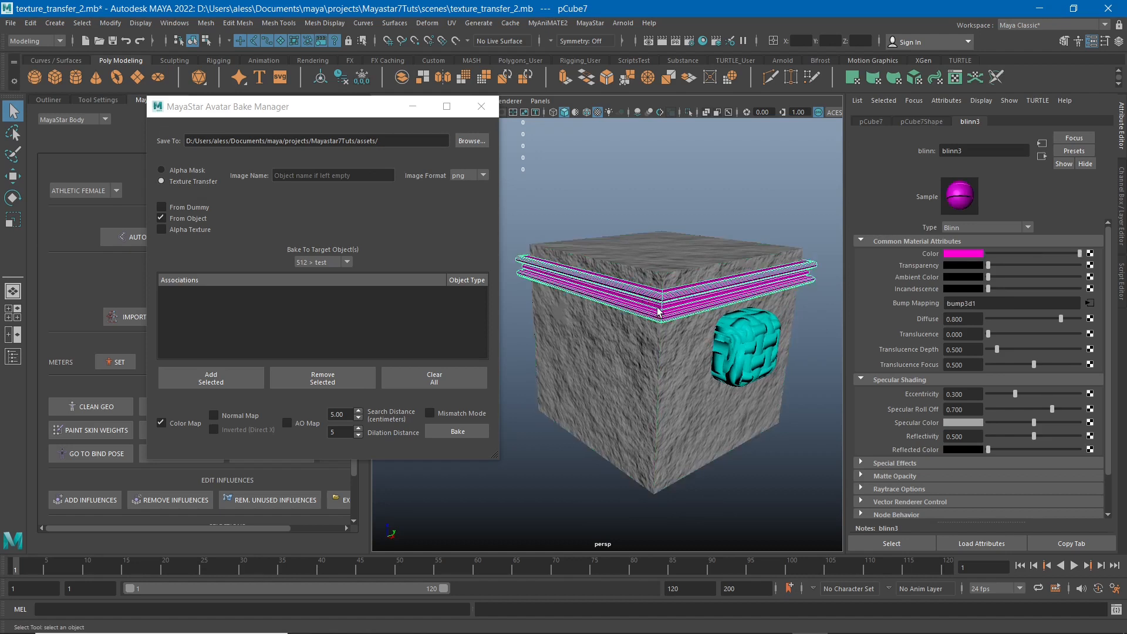
Examine the cyan block and the magenta trim up close, including the Bump Mapping of their materials.
click(756, 341)
alt+drag(756, 341, 649, 320)
scroll(610, 331, up, 5)
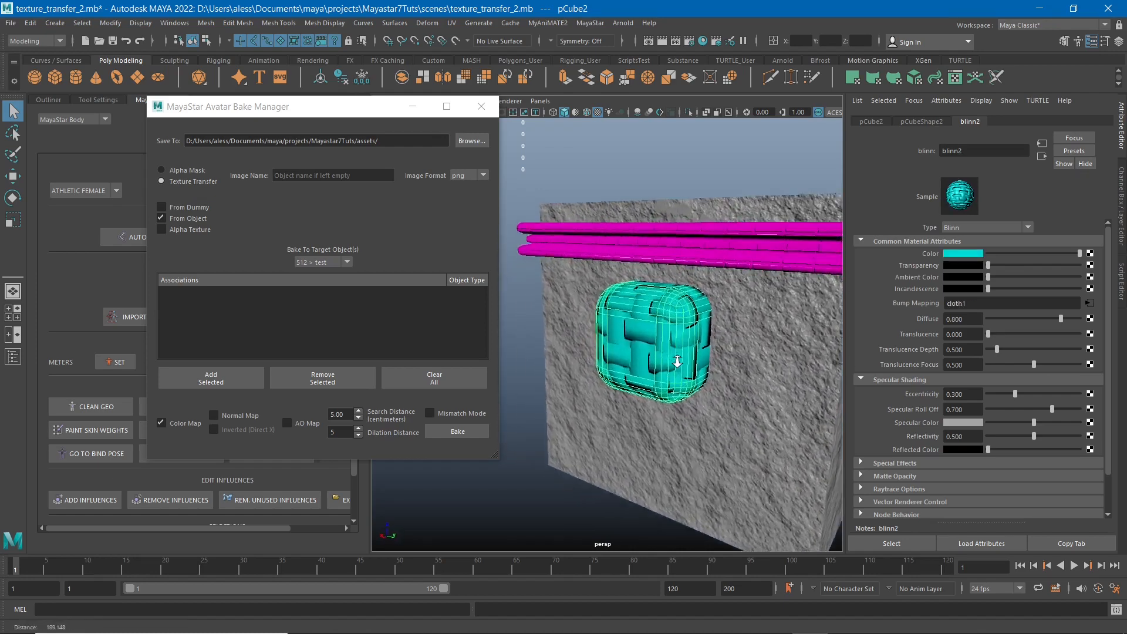
mouse_move(684, 227)
alt+mouse_down()
mouse_move(647, 229)
mouse_move(690, 246)
alt+mouse_up()
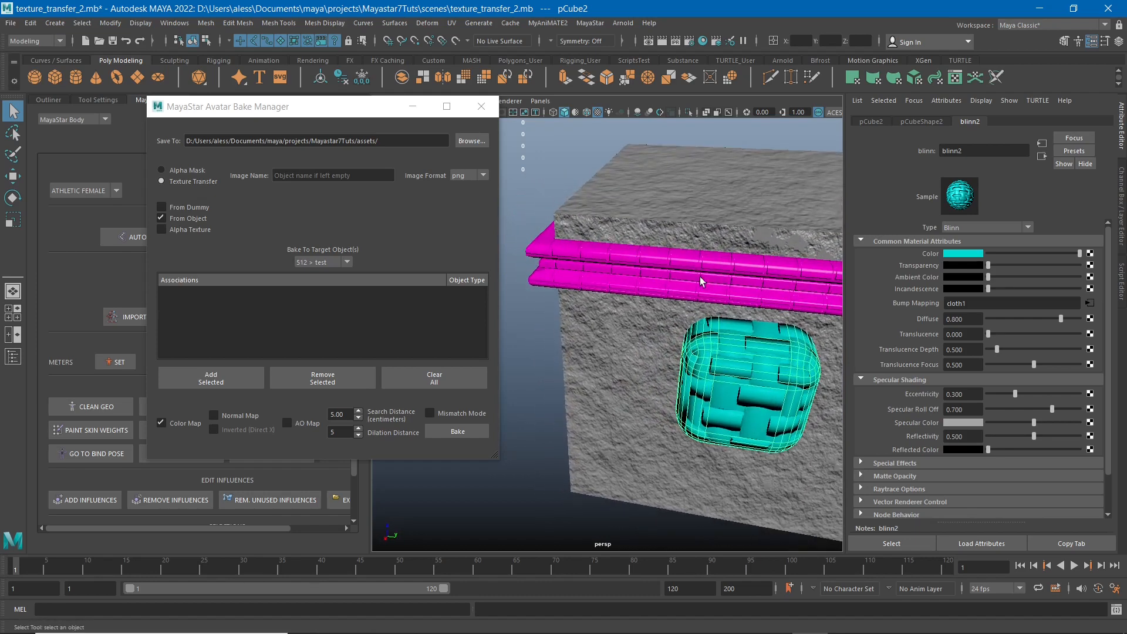
alt+drag(647, 289, 774, 262)
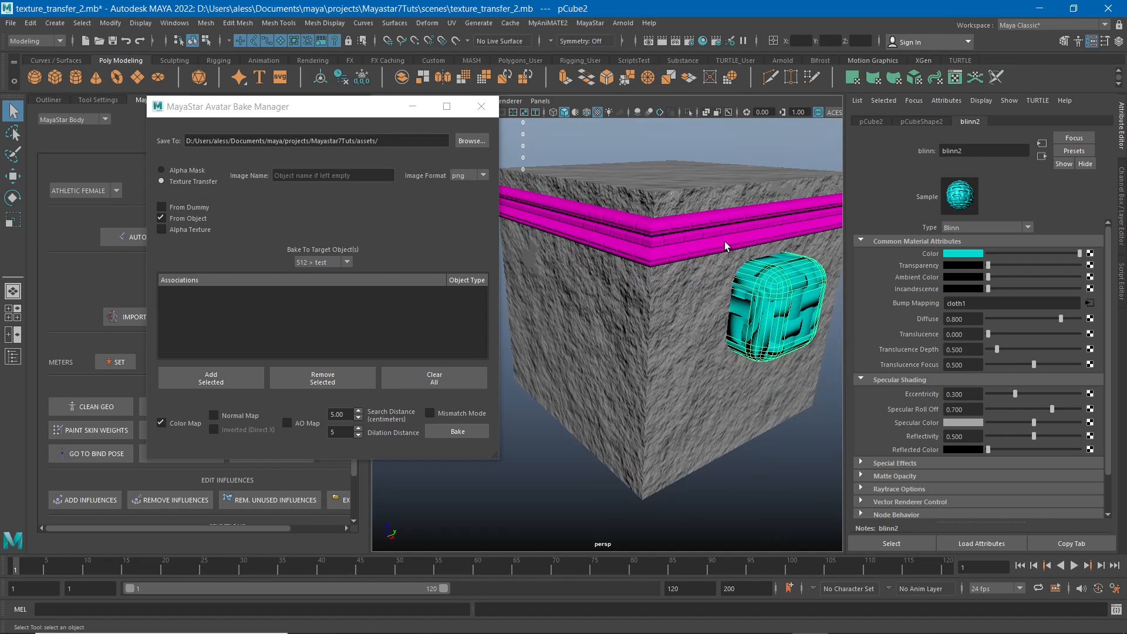
scroll(768, 299, down, 5)
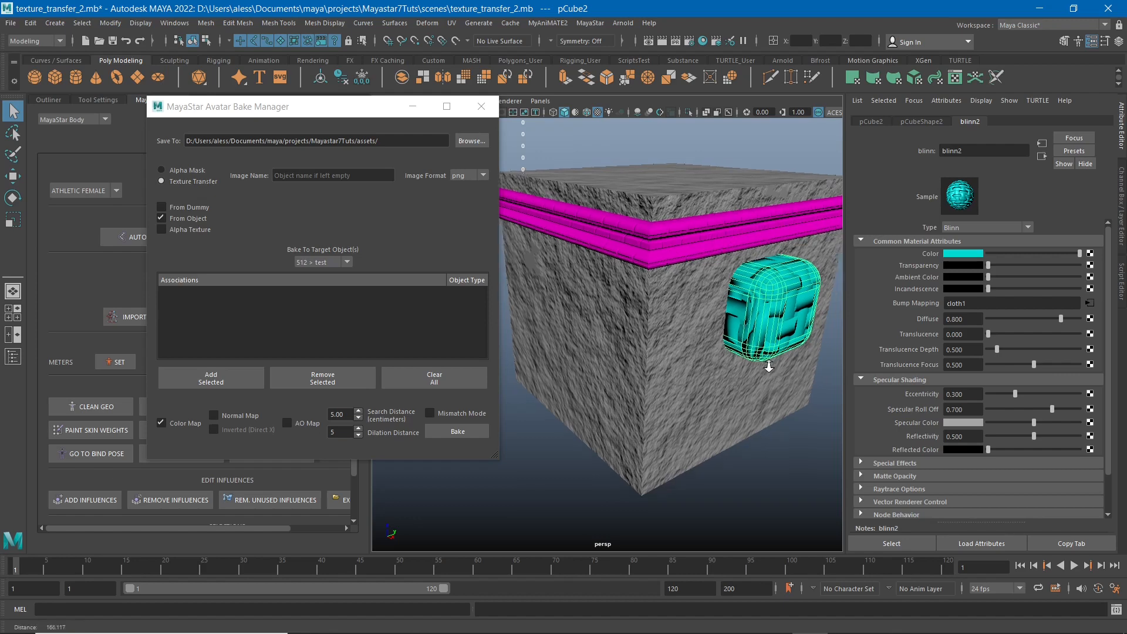
alt+drag(763, 300, 737, 344)
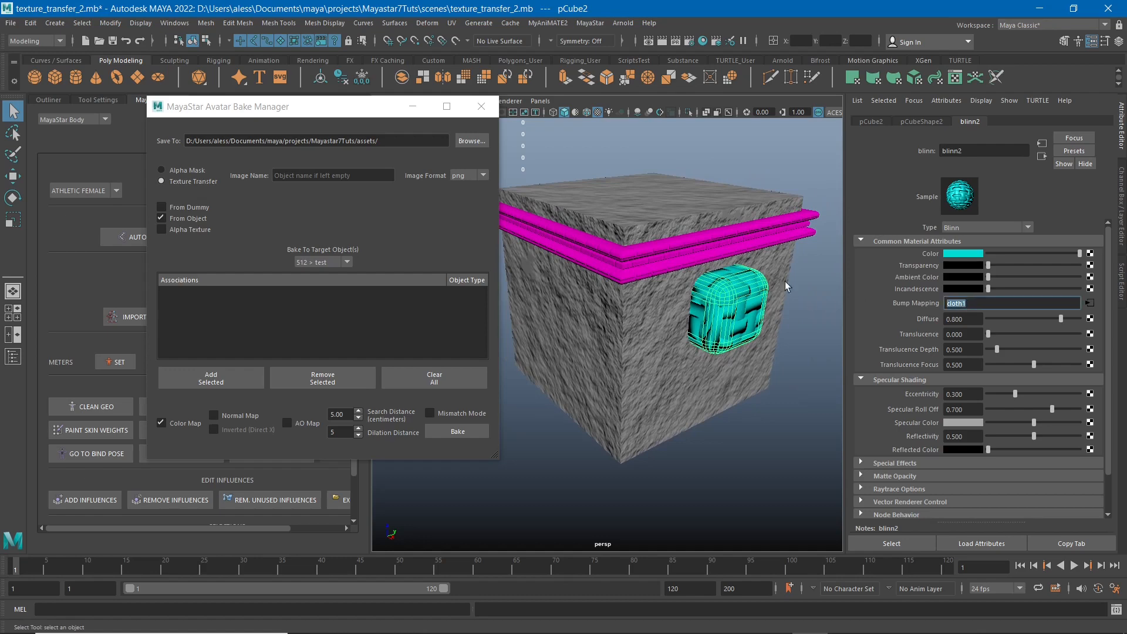
click(734, 247)
double_click(994, 308)
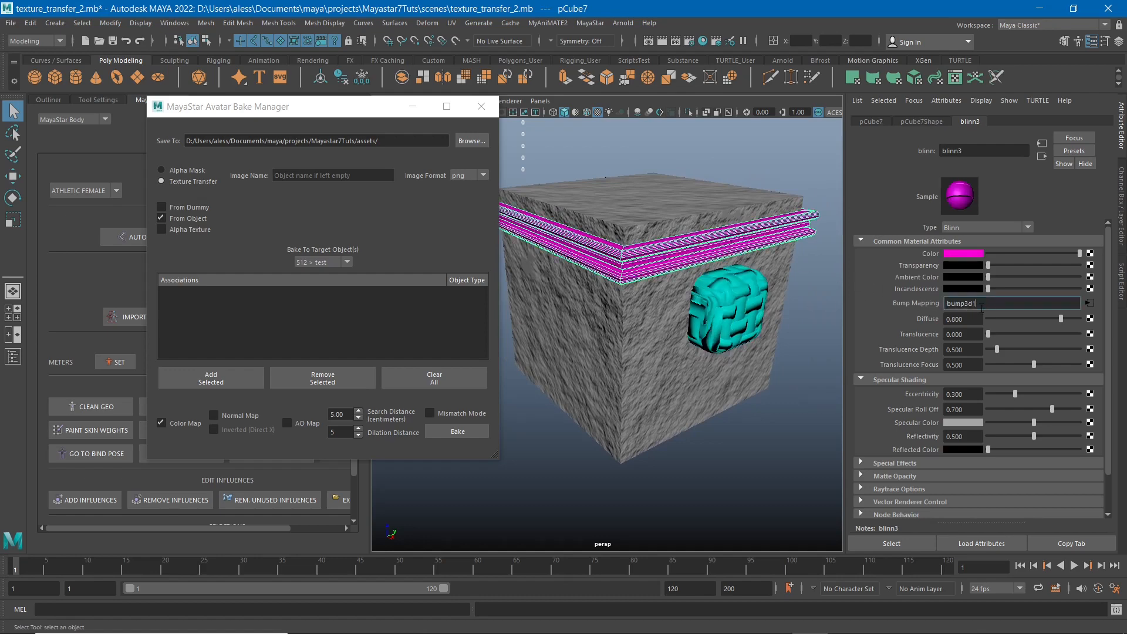
scroll(716, 252, down, 2)
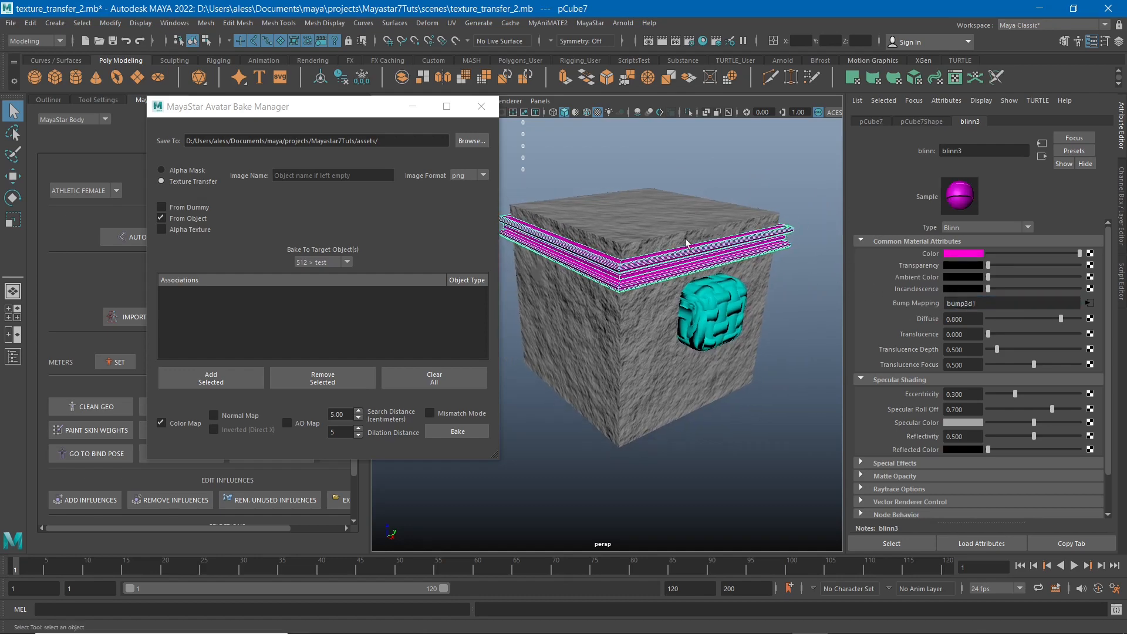
Add the stone cube pCube1 to the associations as the bake target.
click(781, 208)
click(646, 350)
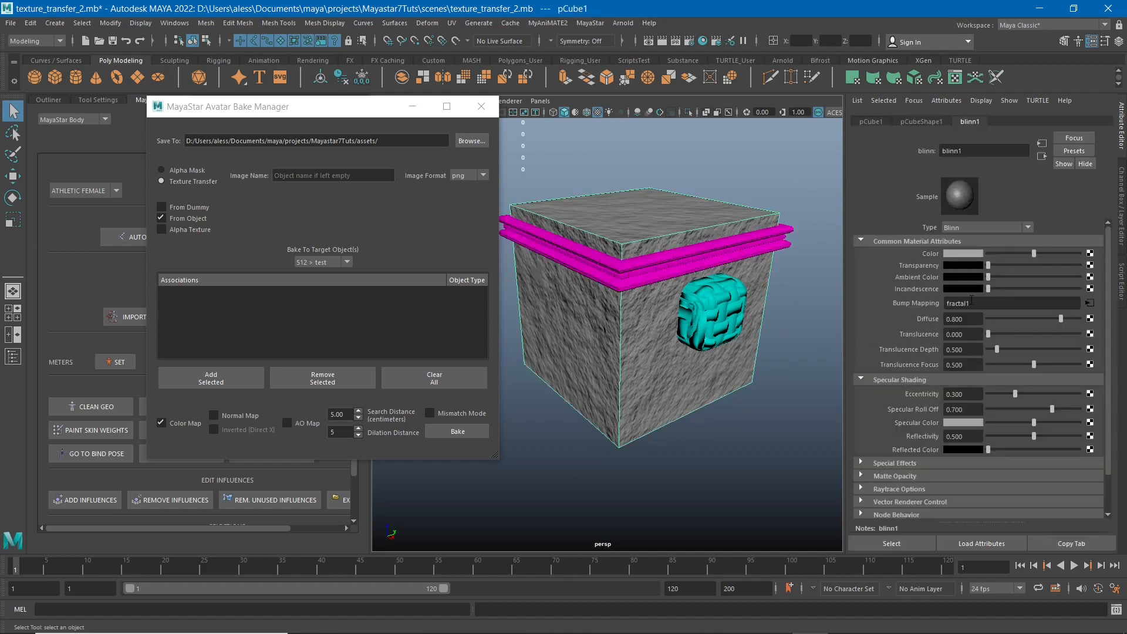
alt+drag(673, 352, 690, 339)
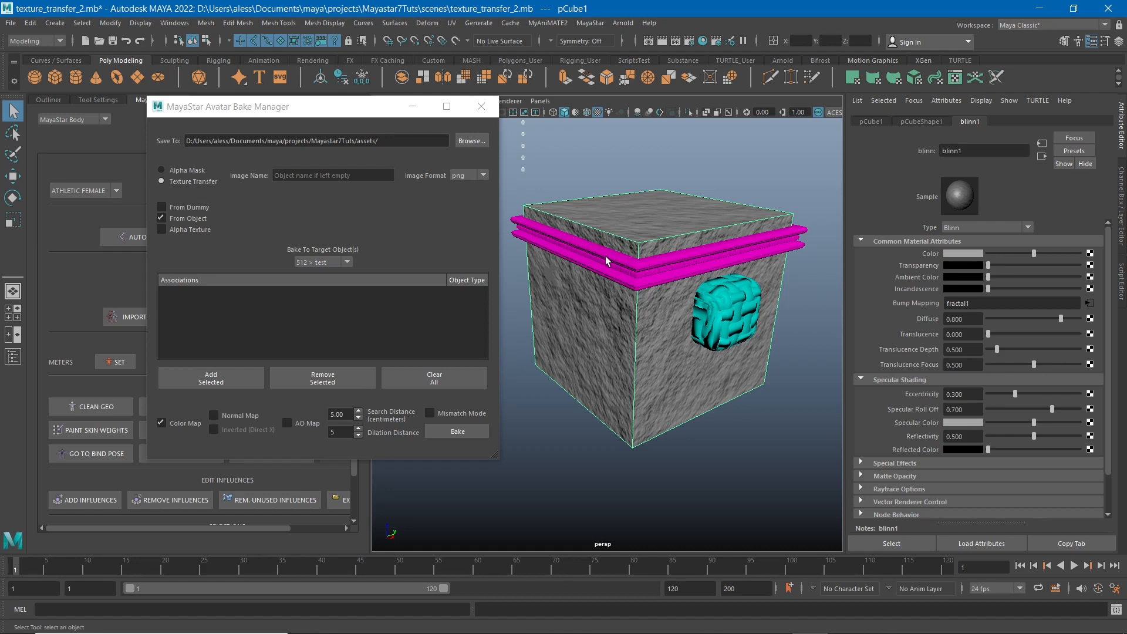
click(190, 378)
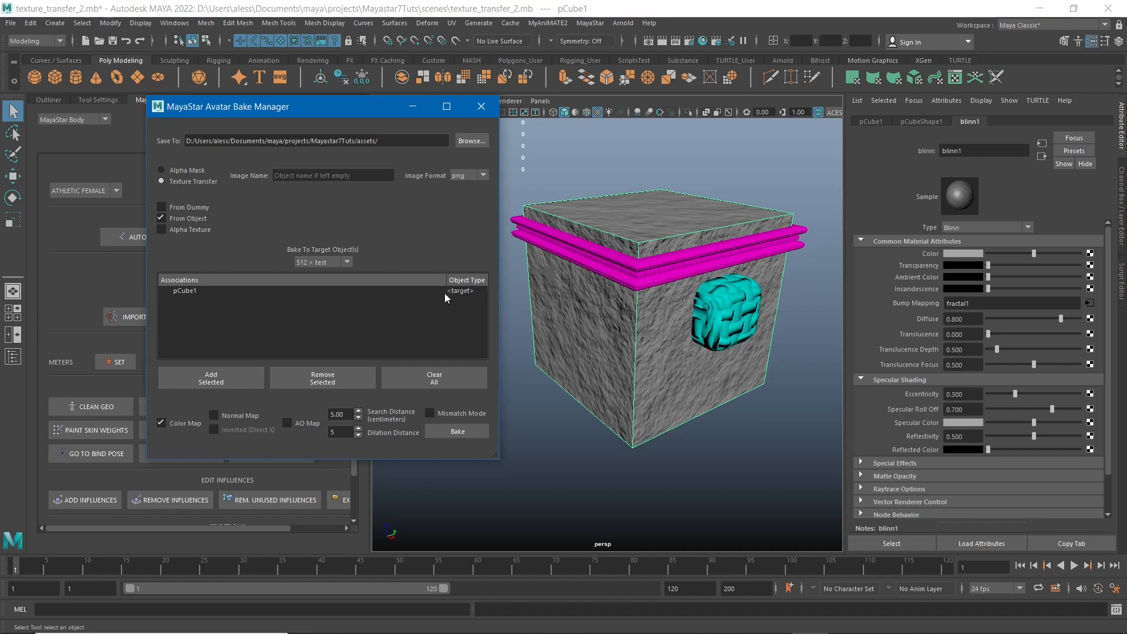
Add the magenta trim and the cyan block as sources under the pCube1 target, and enable Normal Map and AO Map.
click(189, 293)
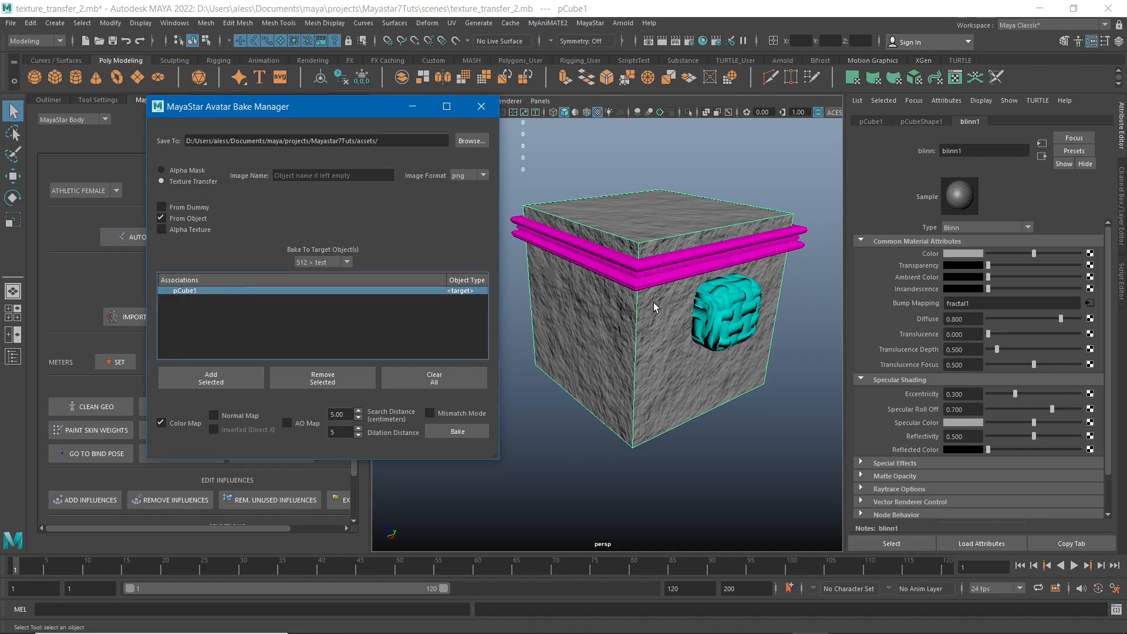
click(639, 272)
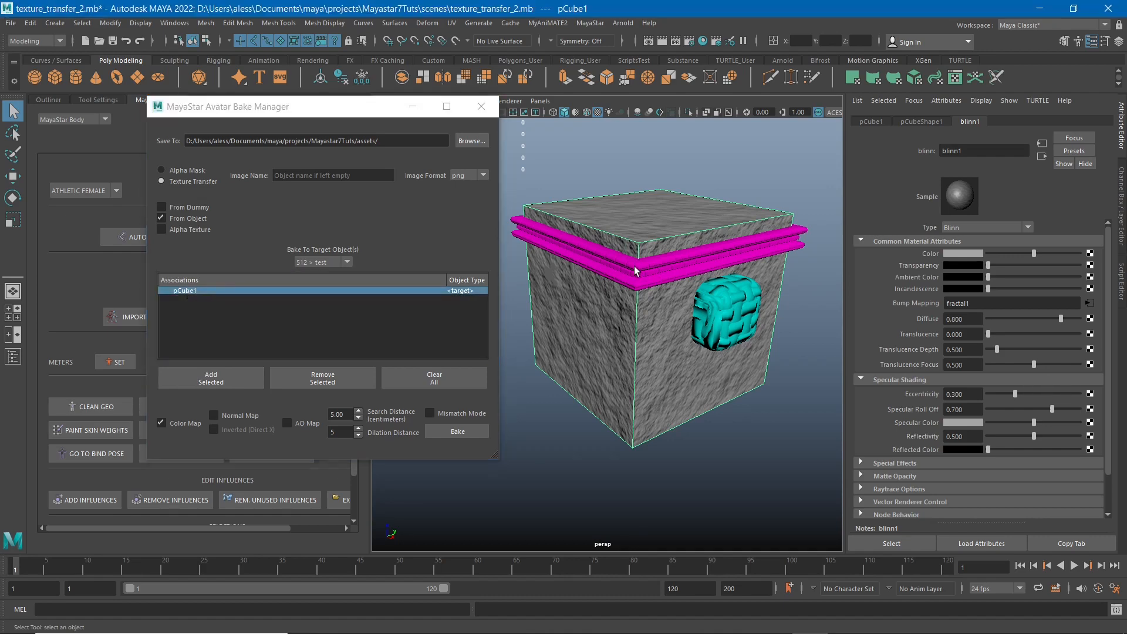
click(736, 315)
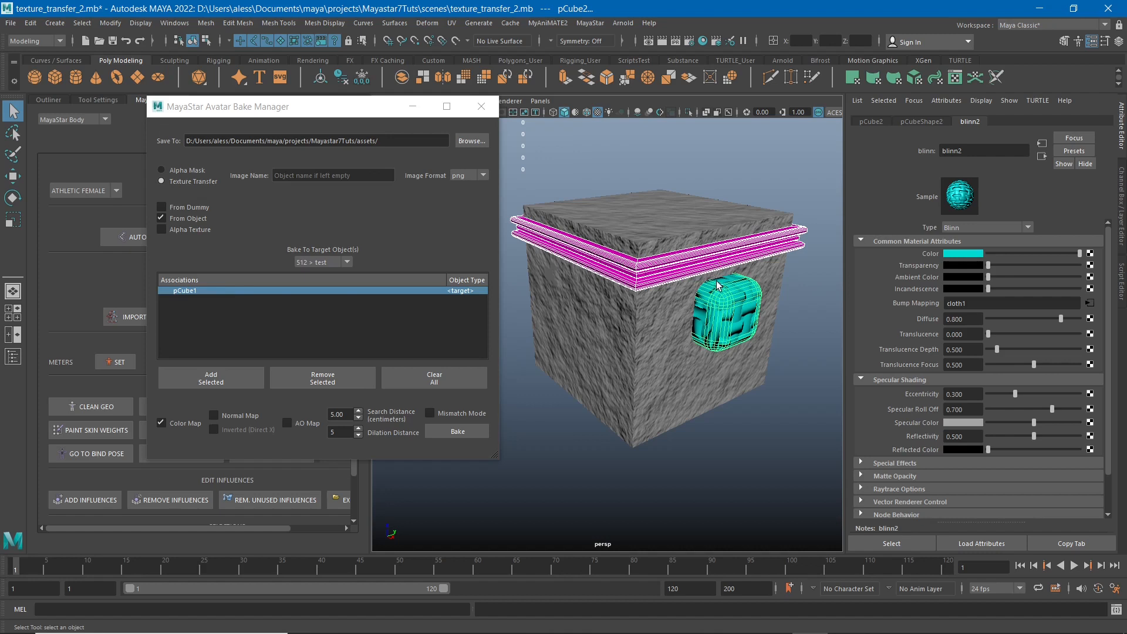
click(212, 377)
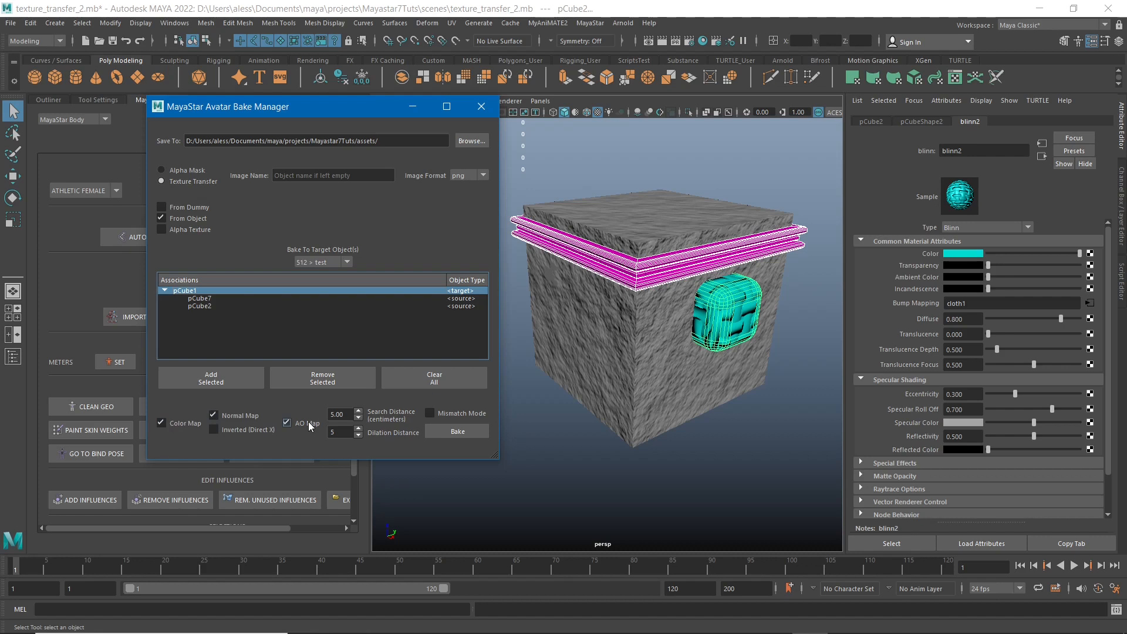
Try to measure the cube's front vertical edge from its lower to its upper corner with the Distance Tool.
double_click(344, 413)
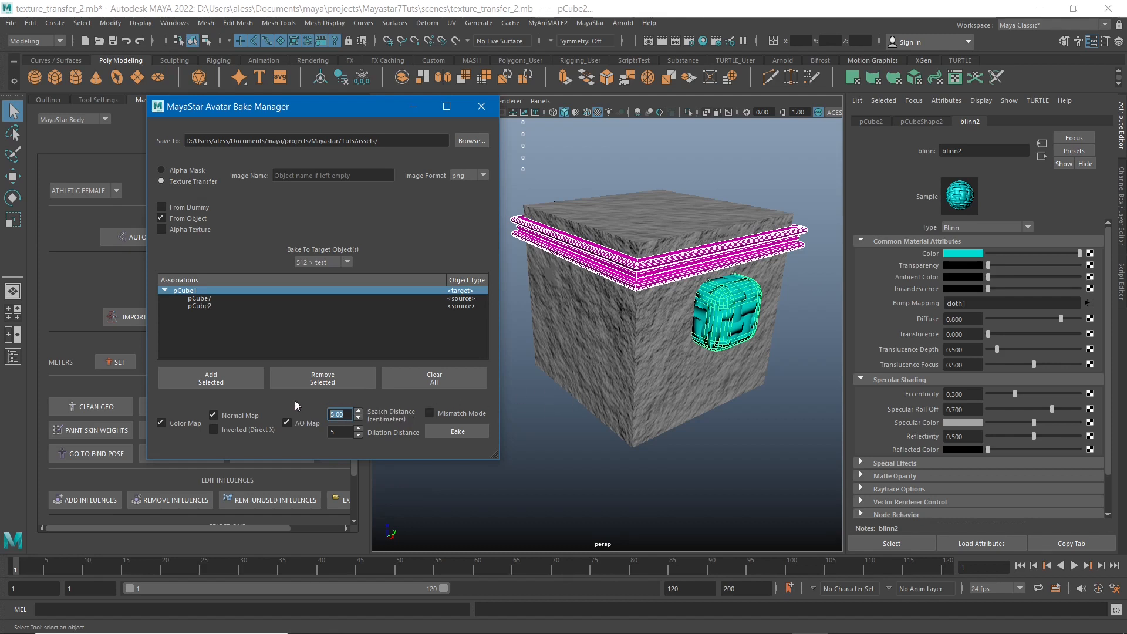
alt+drag(567, 337, 563, 313)
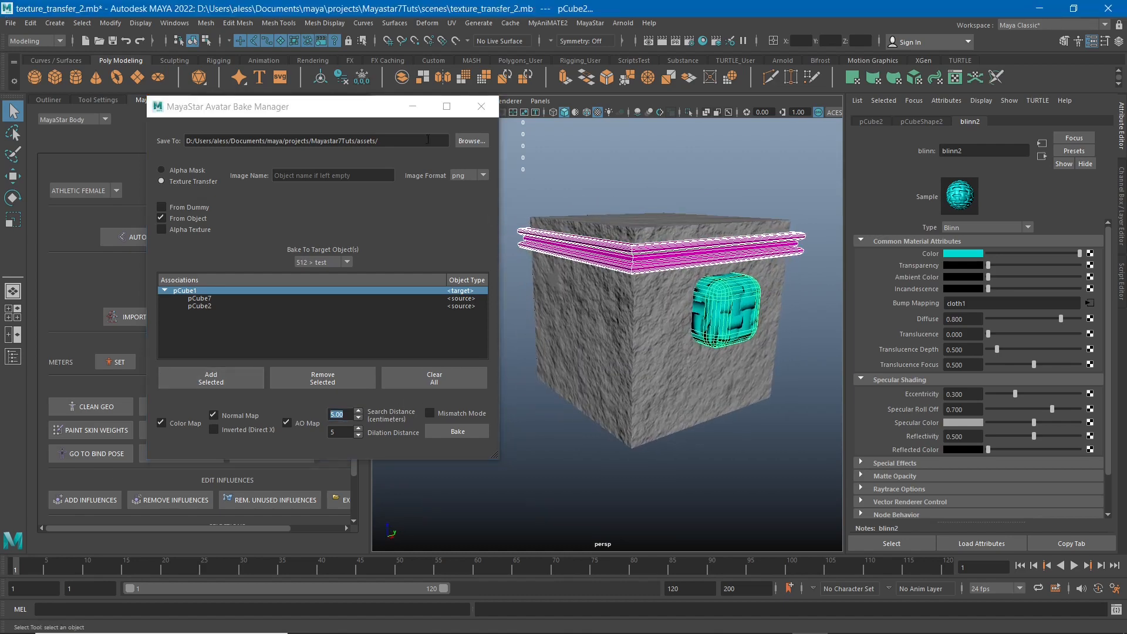
click(51, 23)
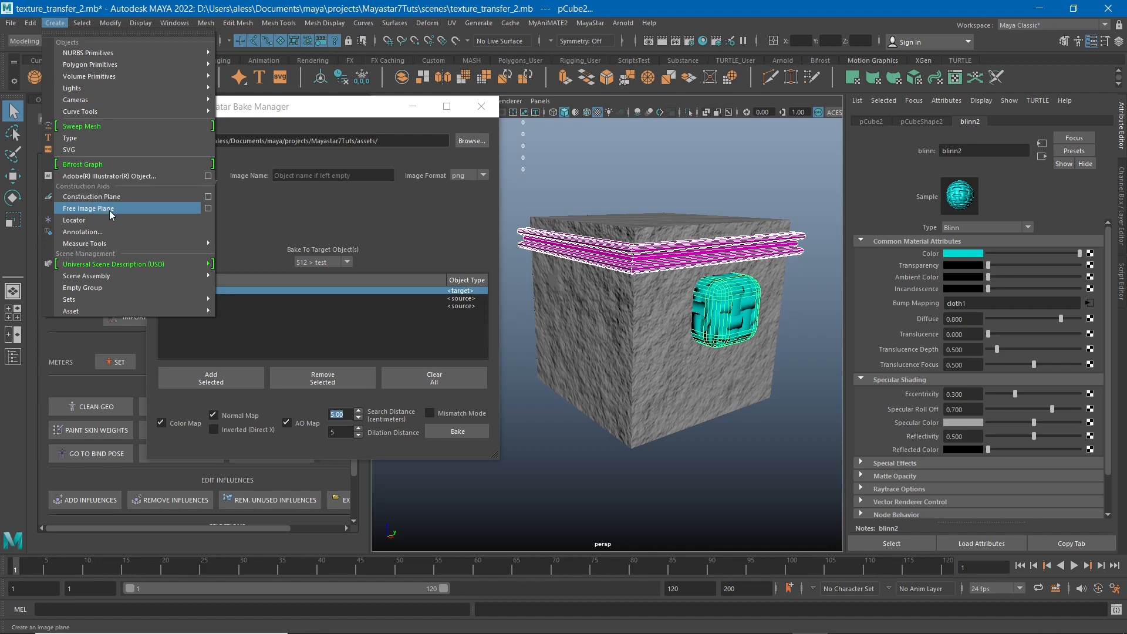
mouse_move(193, 243)
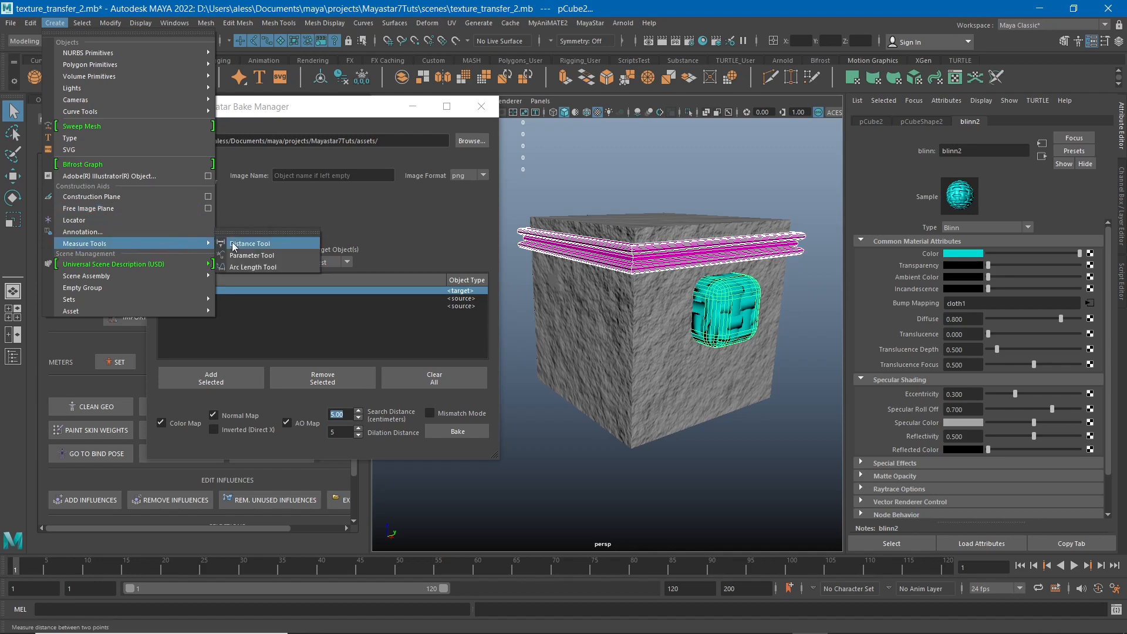
click(240, 244)
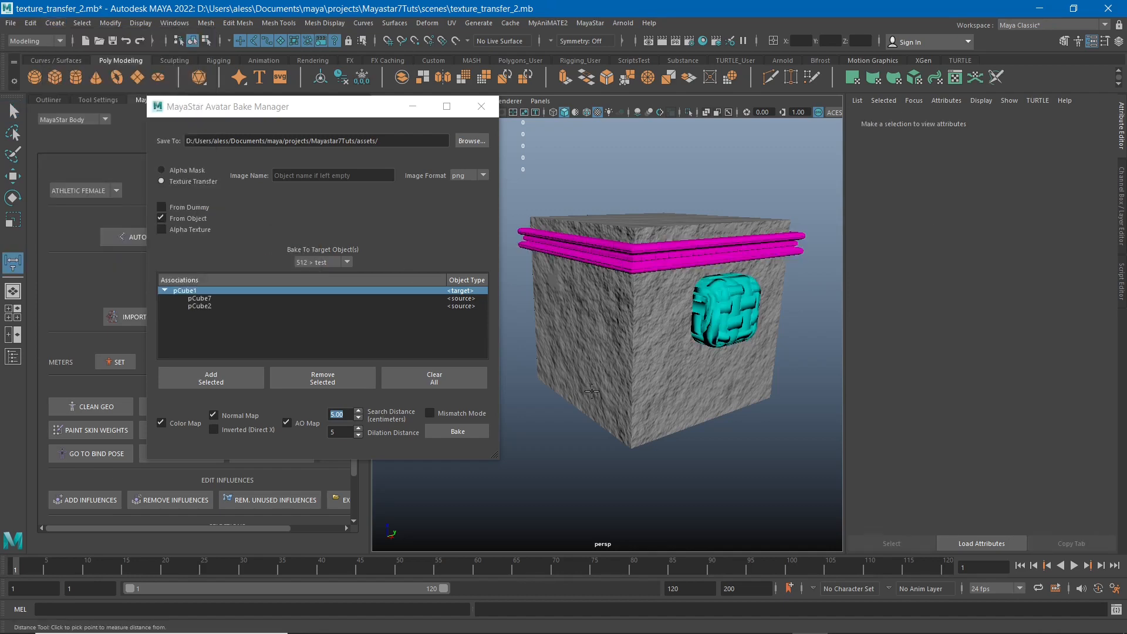
click(629, 449)
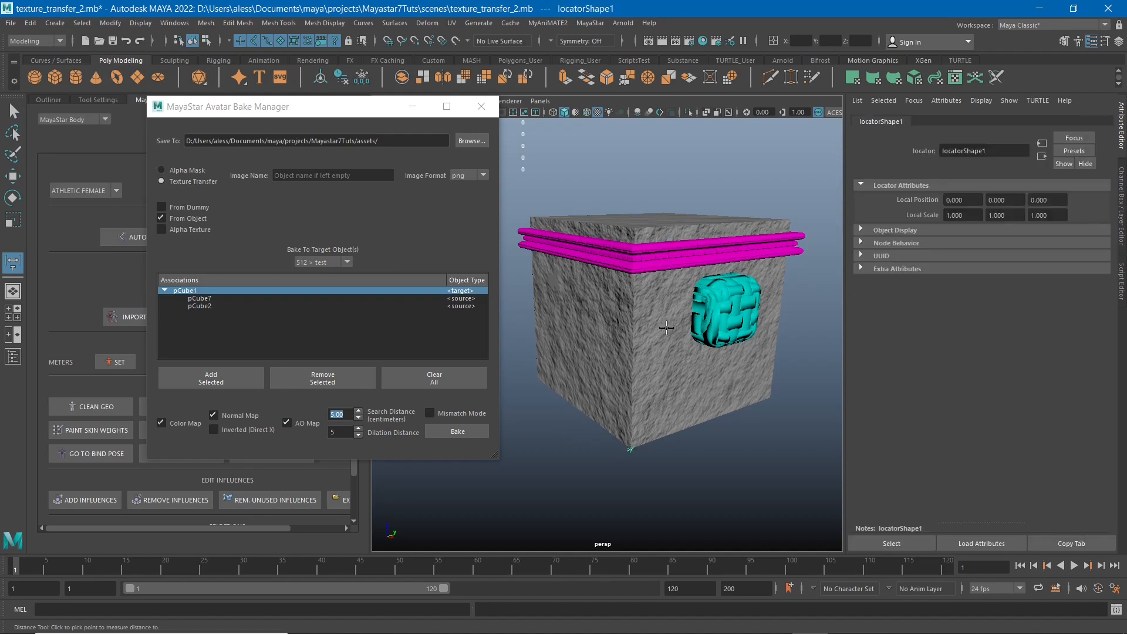
key(x)
key(x)
click(634, 228)
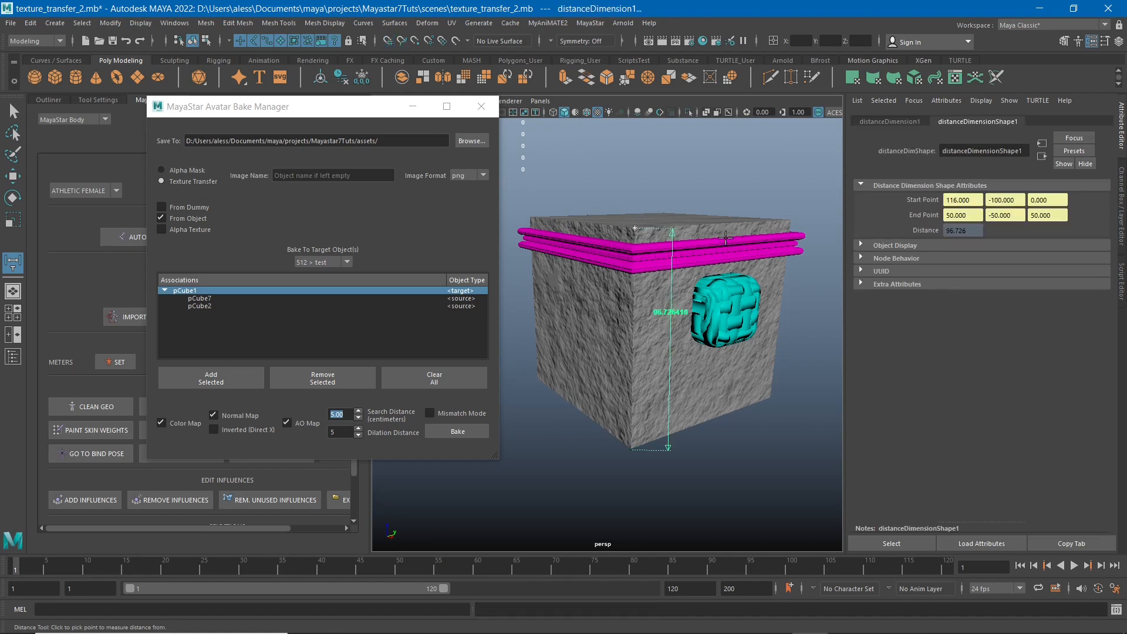
Undo the distance measurement and delete the stray locator beside the cube.
alt+drag(703, 487, 774, 414)
click(809, 407)
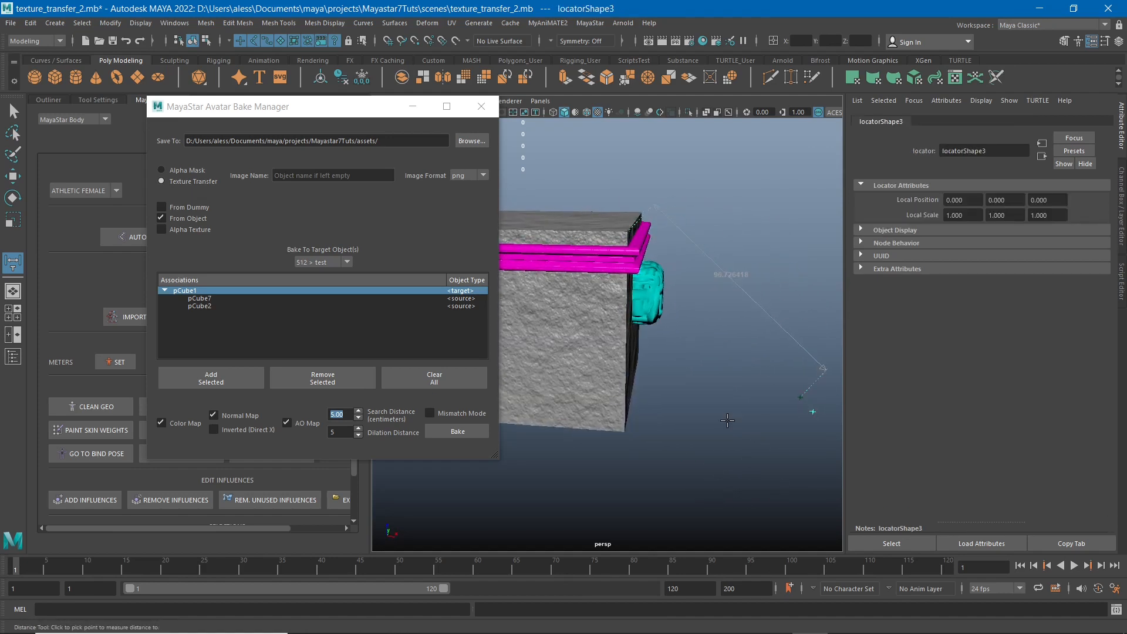
key(ctrl+z)
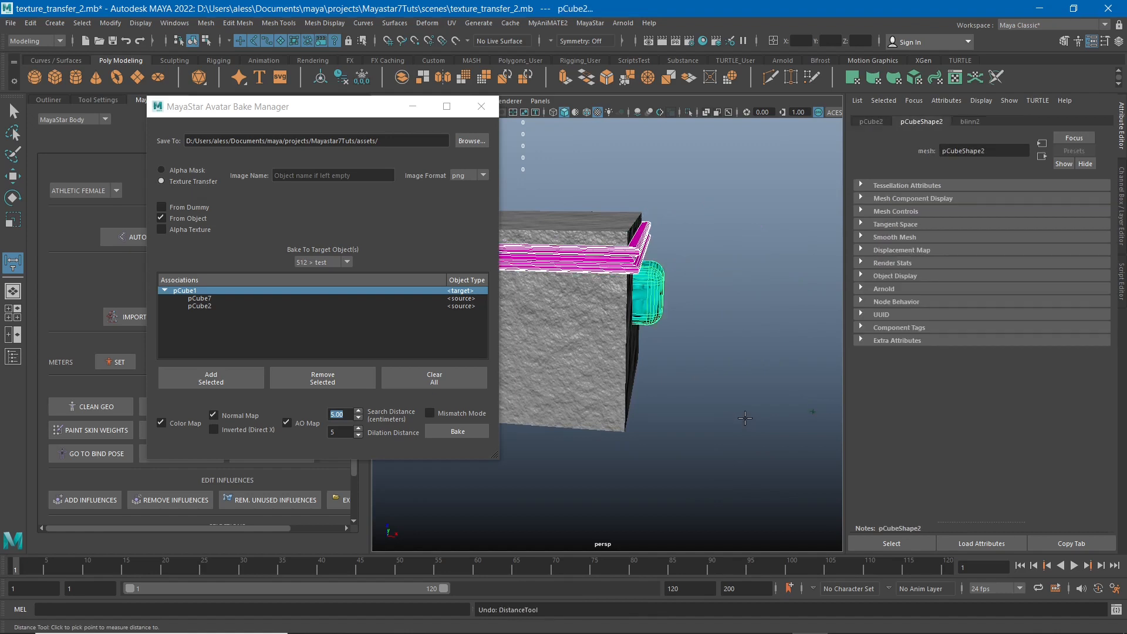
key(q)
click(812, 411)
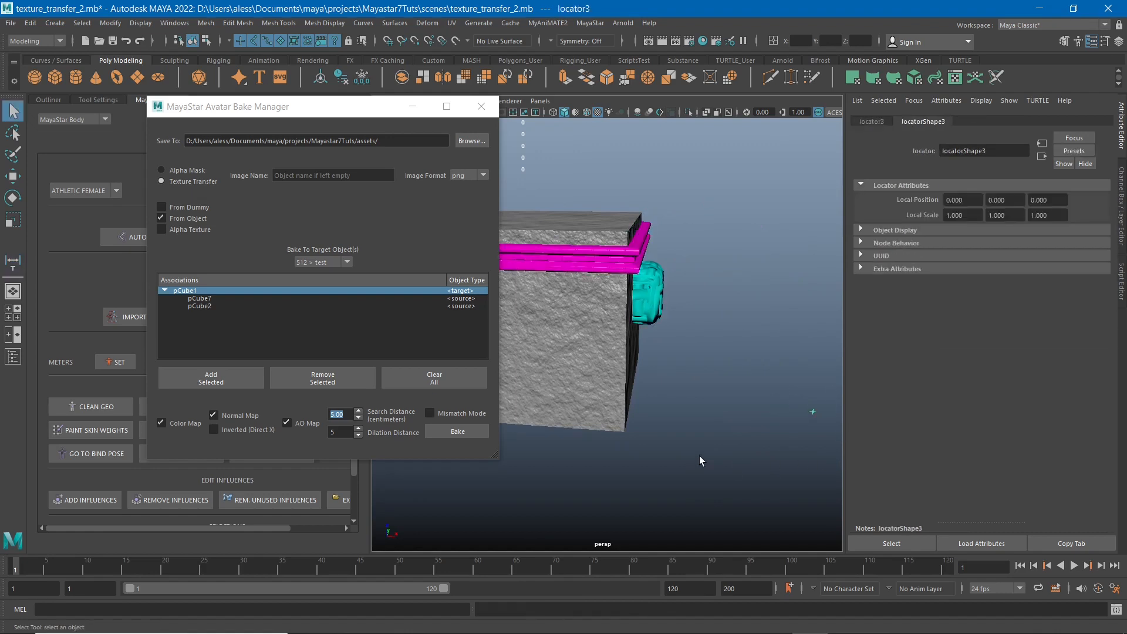
key(Delete)
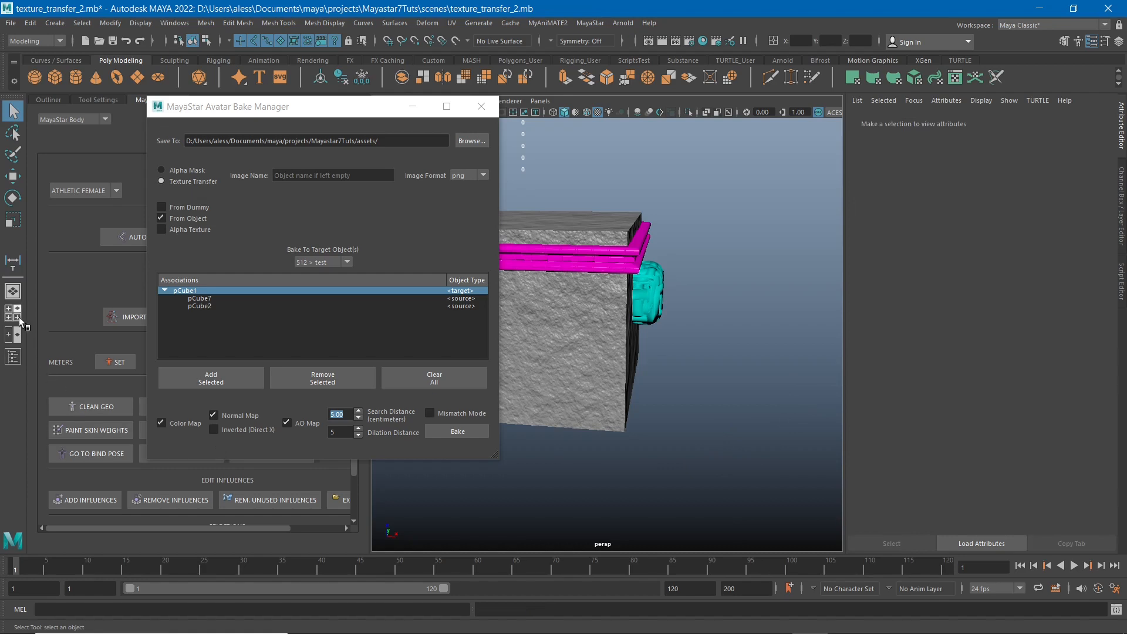
Measure the cube's vertical corner edge with the Distance Tool, snapping both ends to the corner vertices.
click(12, 263)
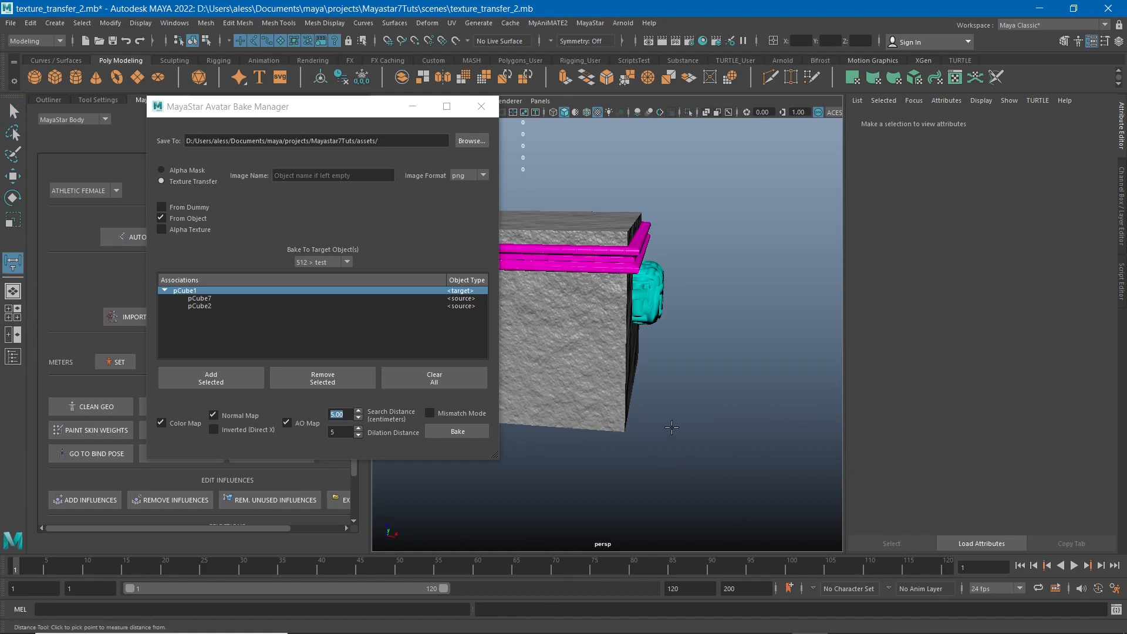
key(v)
click(623, 433)
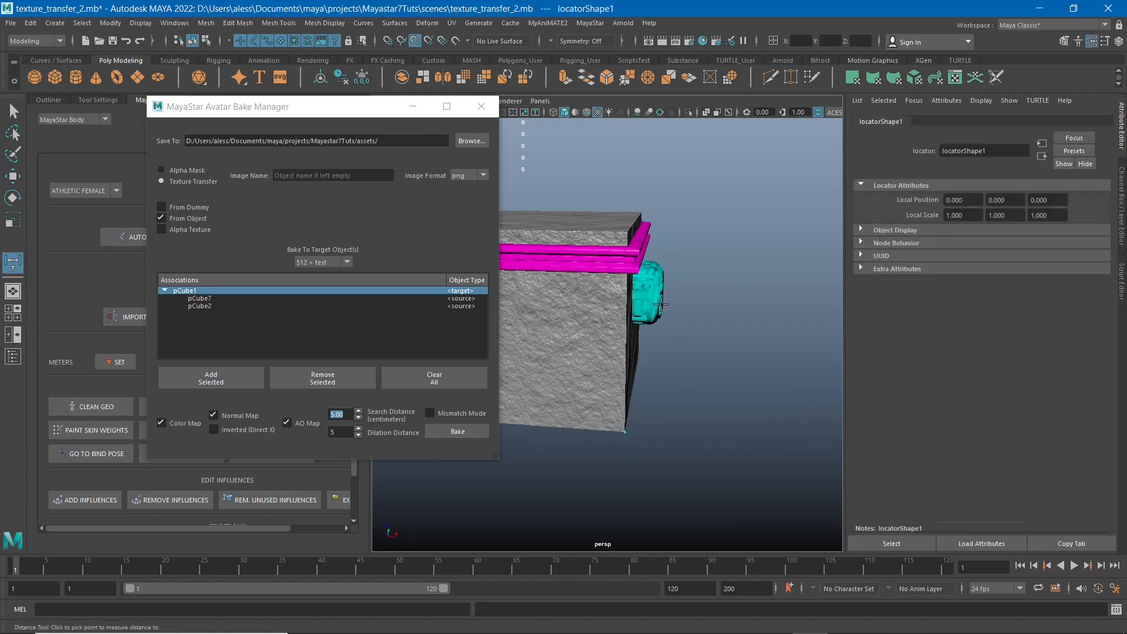
click(626, 231)
key(q)
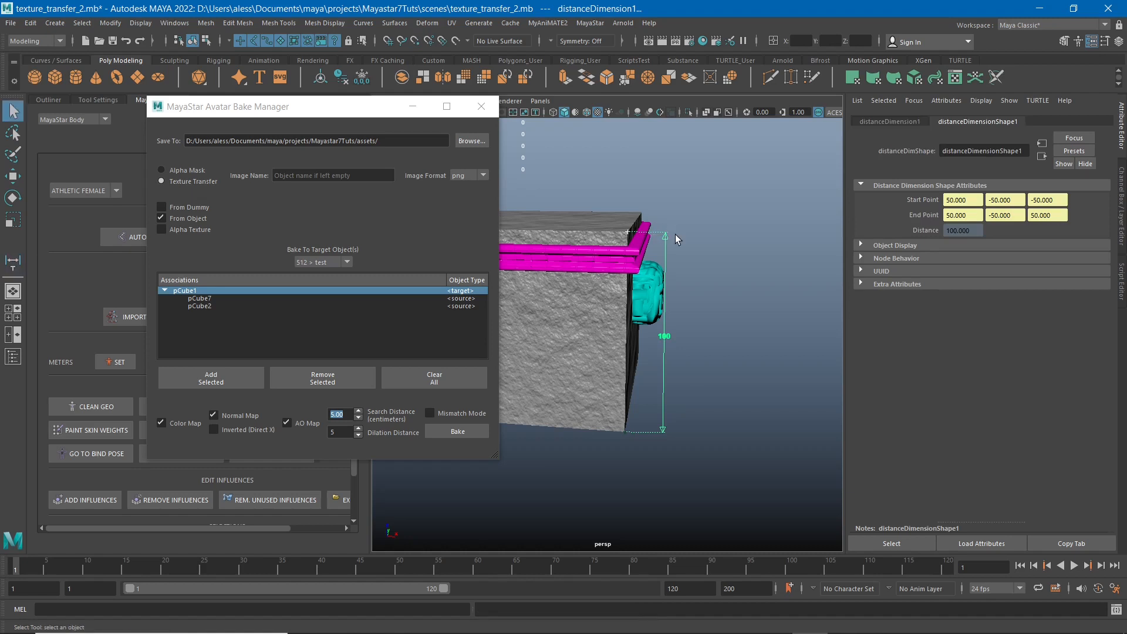
Move the upper measuring locator from the cube's corner onto the cube face at the cyan block.
alt+drag(727, 338, 661, 221)
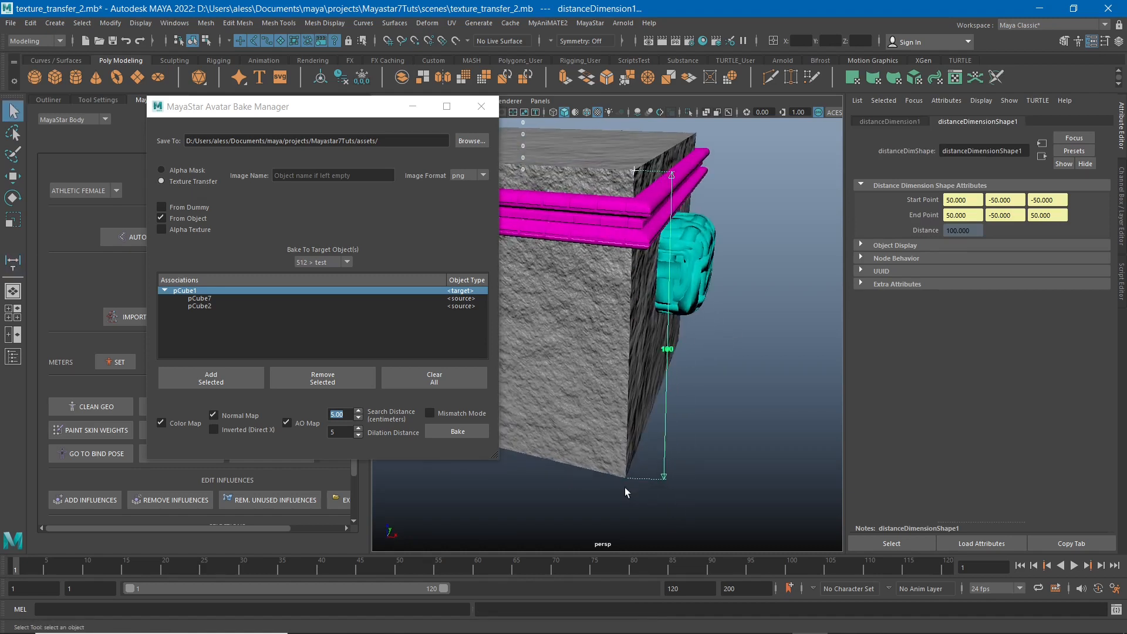
alt+drag(708, 146, 718, 280)
alt+middle_drag(719, 279, 708, 334)
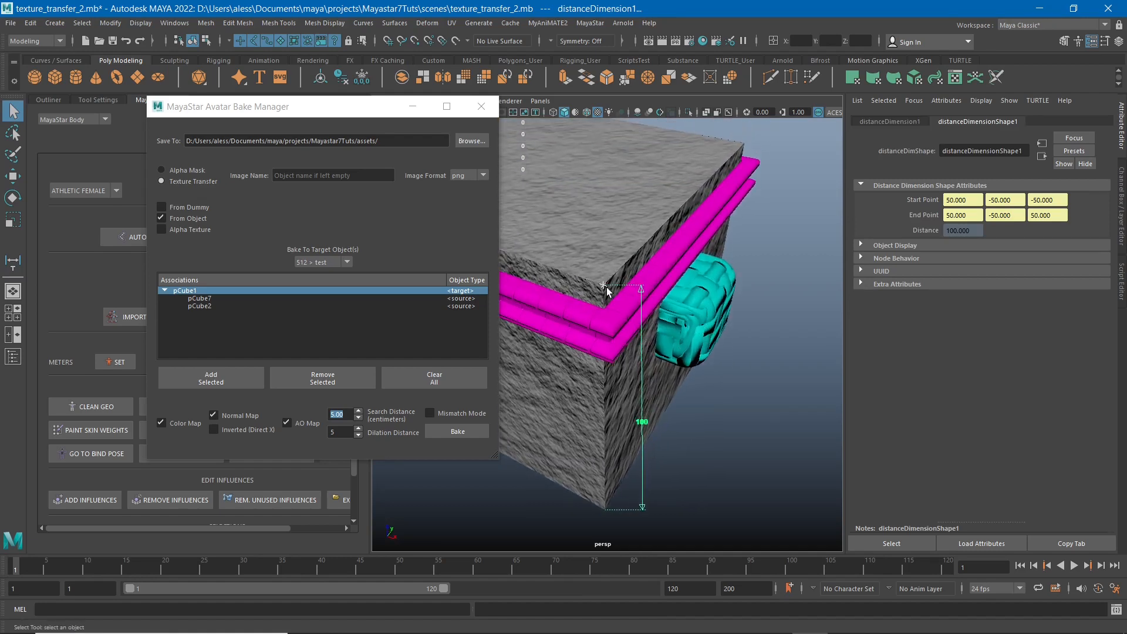
click(603, 286)
alt+drag(612, 289, 665, 300)
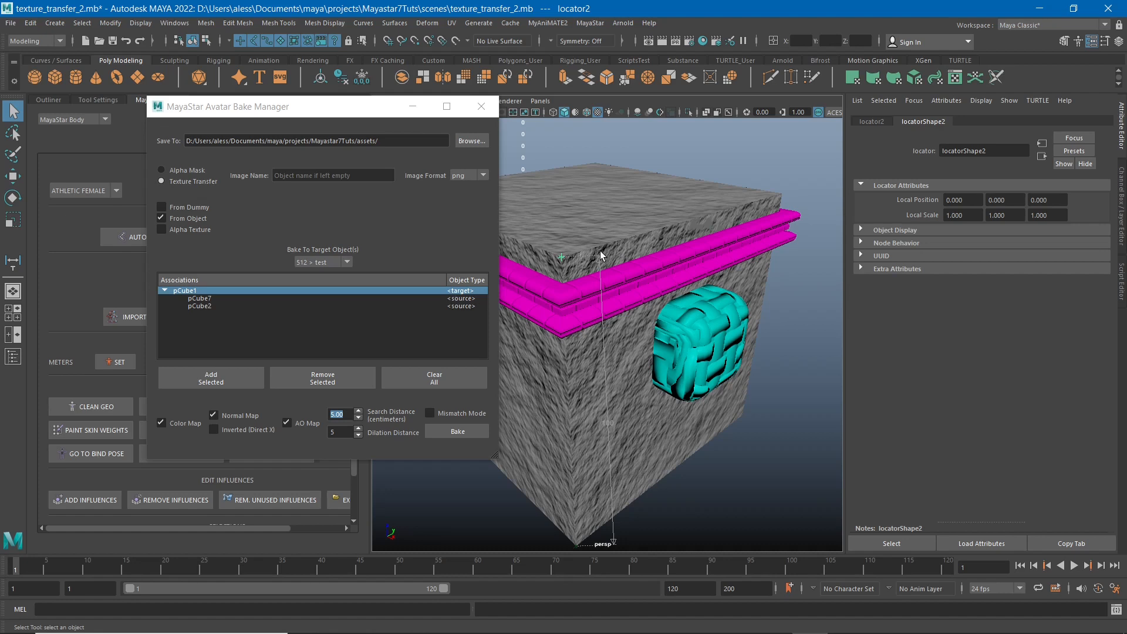
key(w)
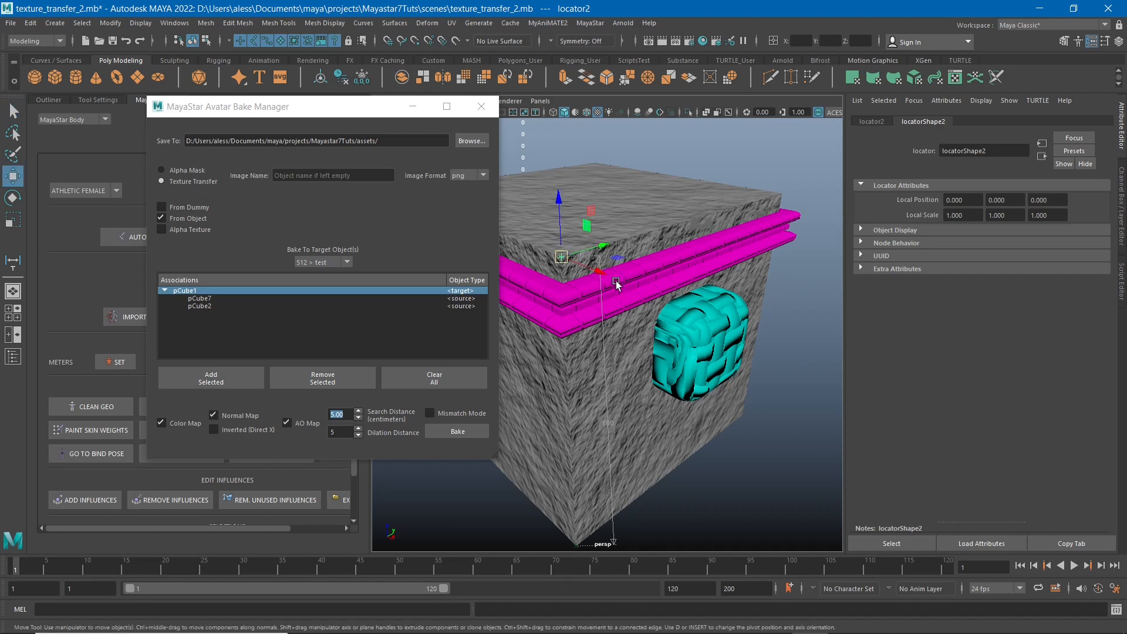
mouse_move(665, 300)
middle_down()
mouse_move(689, 293)
mouse_move(679, 296)
middle_up()
alt+middle_drag(692, 421, 695, 364)
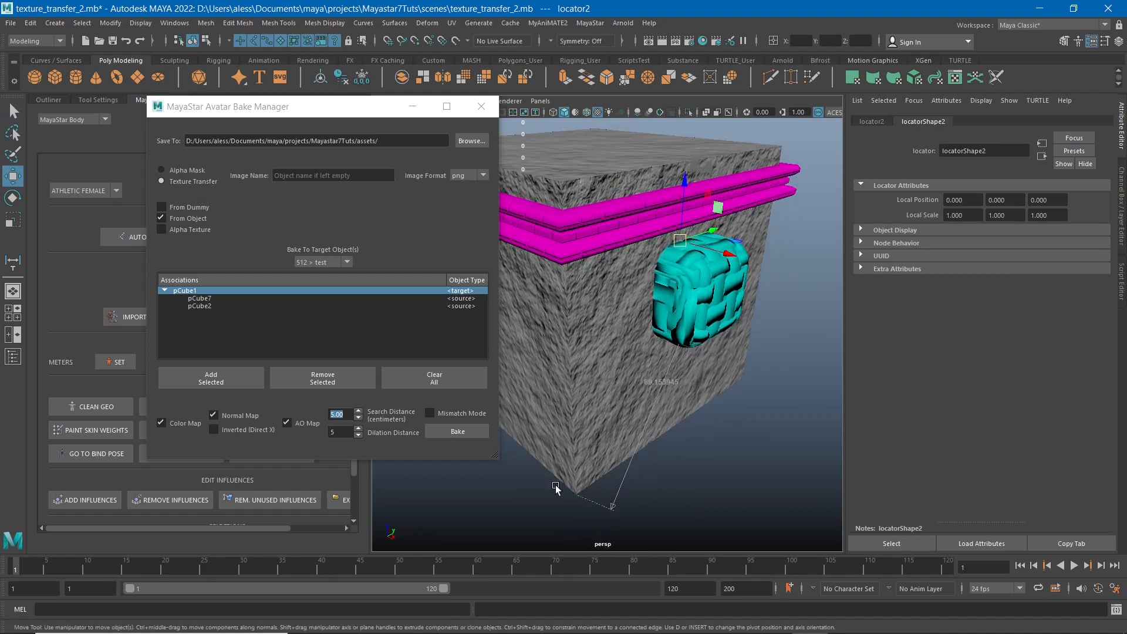
Snap the lower measuring locator to an outer vertex of the cyan block to measure how far it protrudes from the cube.
drag(555, 484, 586, 509)
shift+click(569, 399)
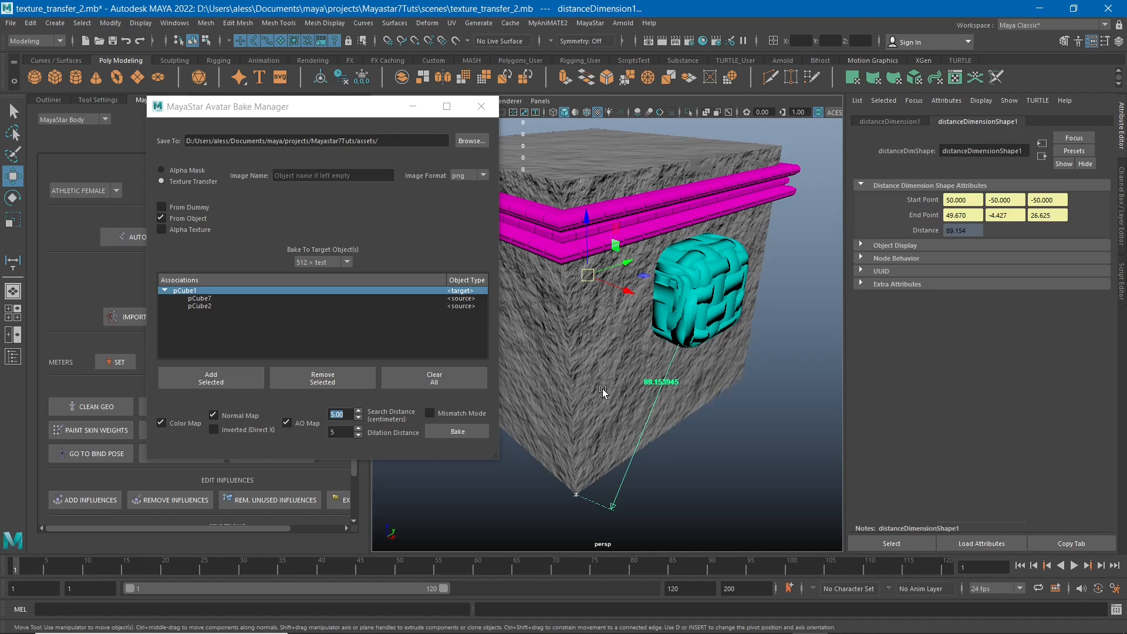
ctrl+drag(617, 460, 655, 469)
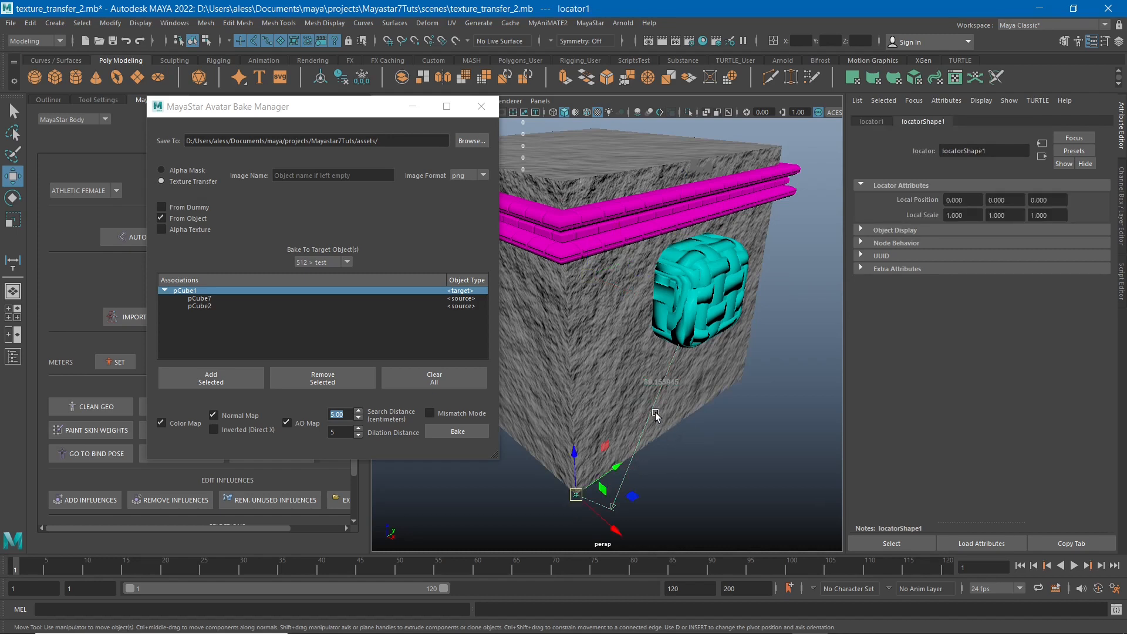
key(v)
middle_click(727, 255)
alt+drag(752, 305, 687, 304)
alt+middle_drag(673, 226, 614, 278)
alt+right_drag(614, 278, 671, 372)
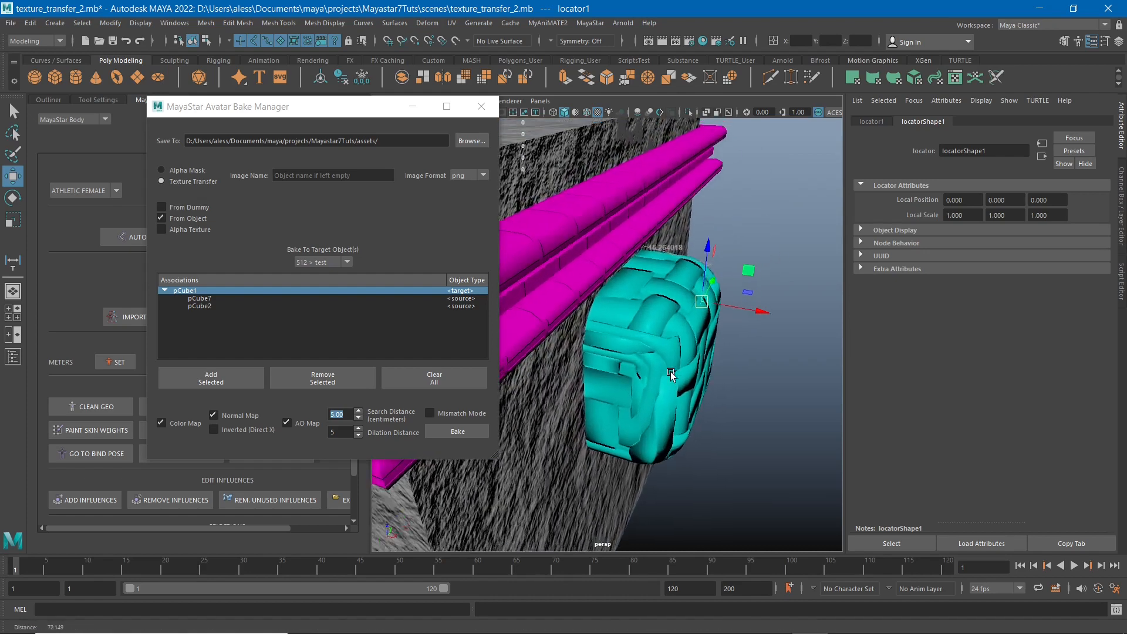
Check the measured protrusion of the cyan block and set the bake search distance to 16 centimeters.
alt+drag(671, 371, 653, 287)
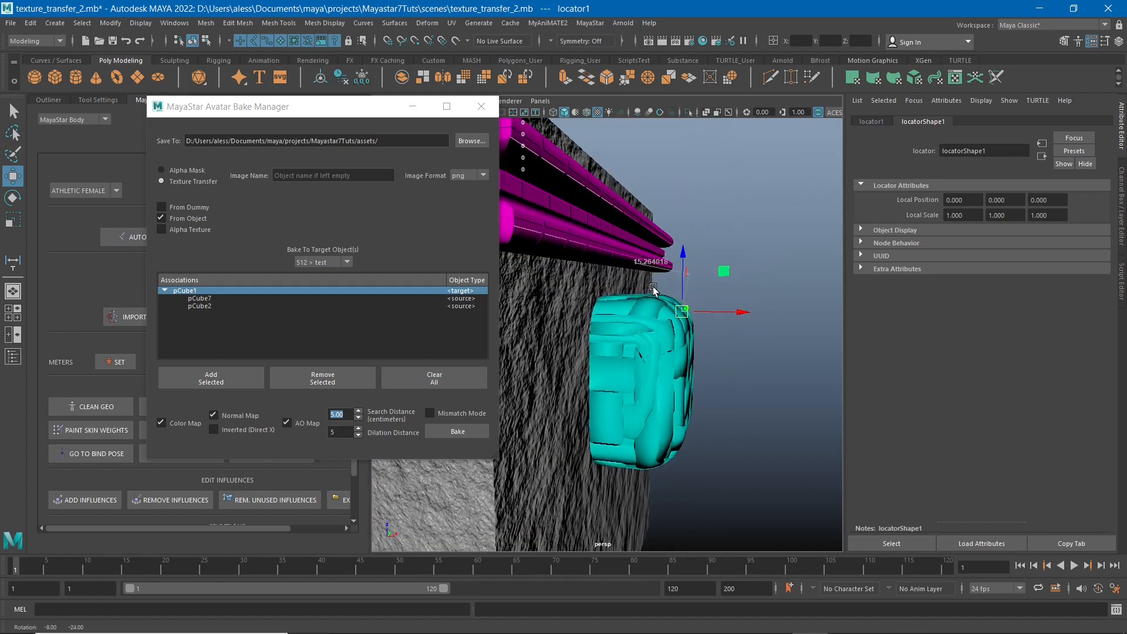
scroll(651, 281, up, 3)
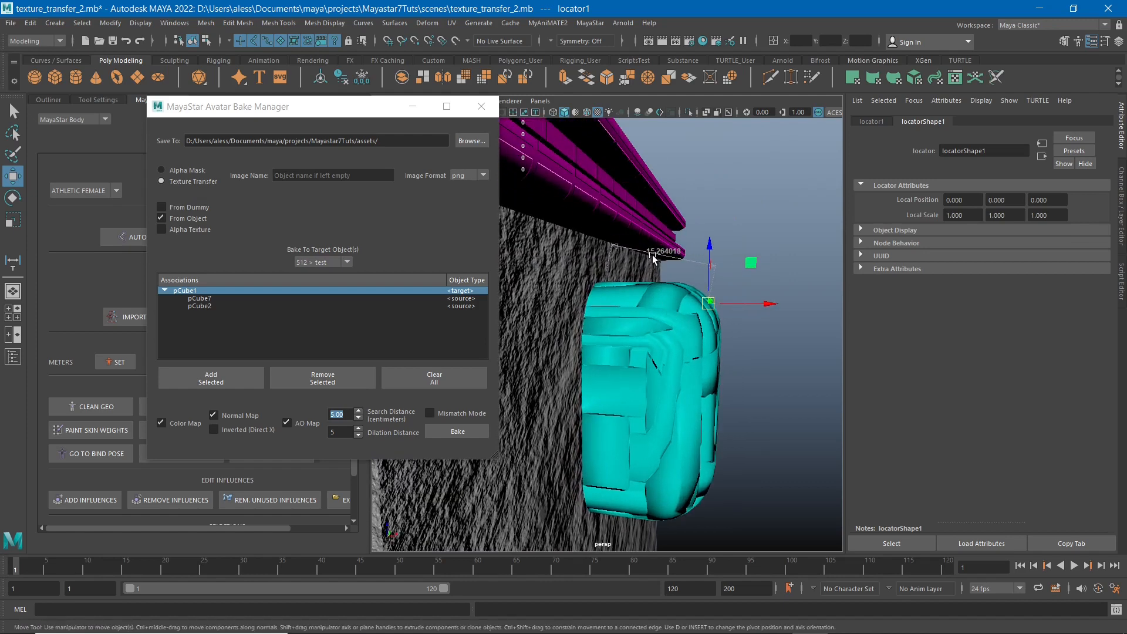
scroll(682, 403, down, 2)
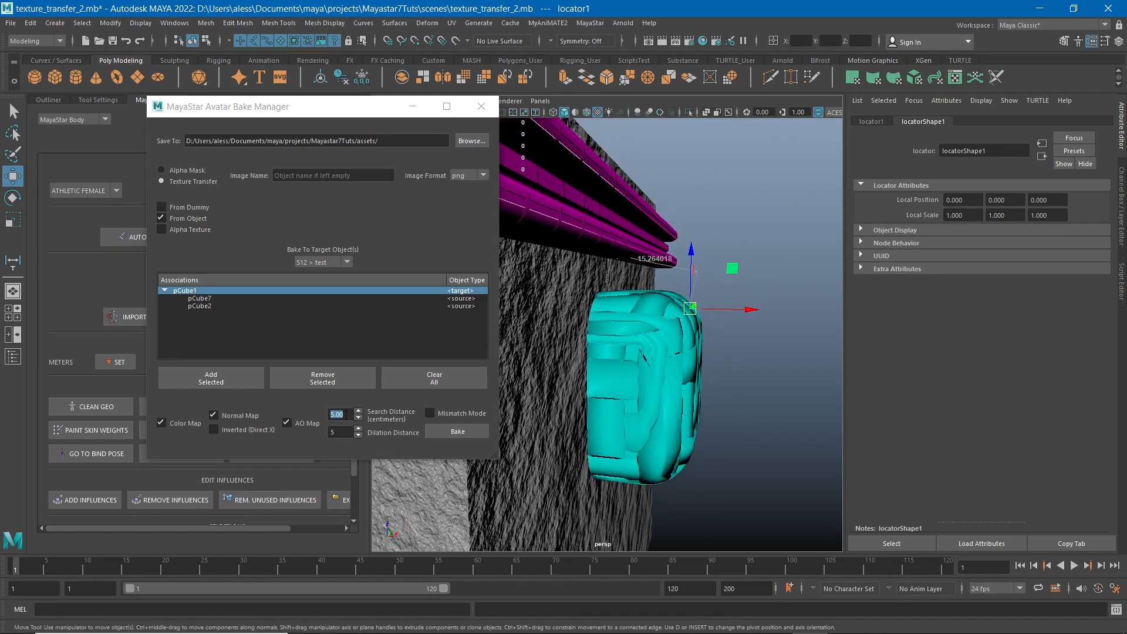
click(322, 417)
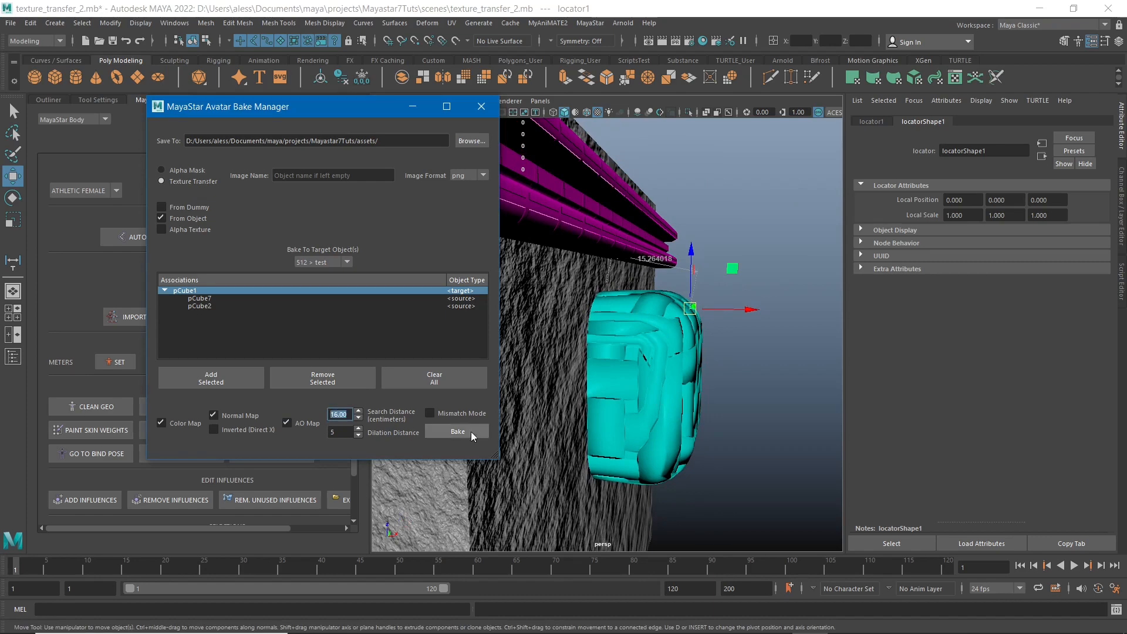
alt+right_drag(603, 453, 594, 372)
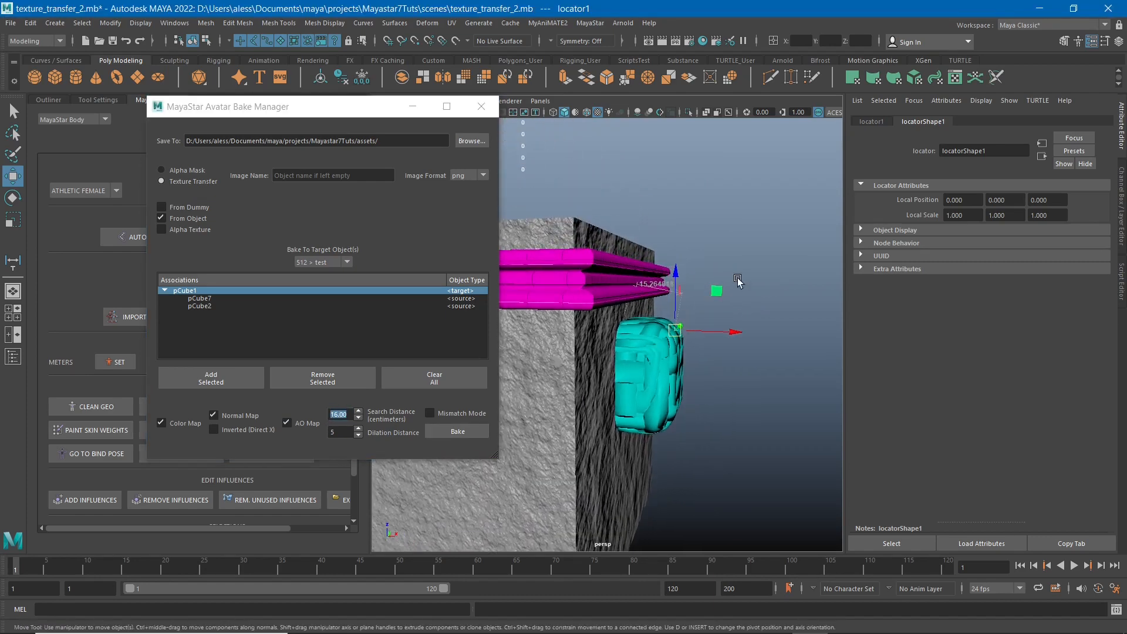
Delete the distance dimension together with its locators from the scene.
drag(804, 185, 517, 416)
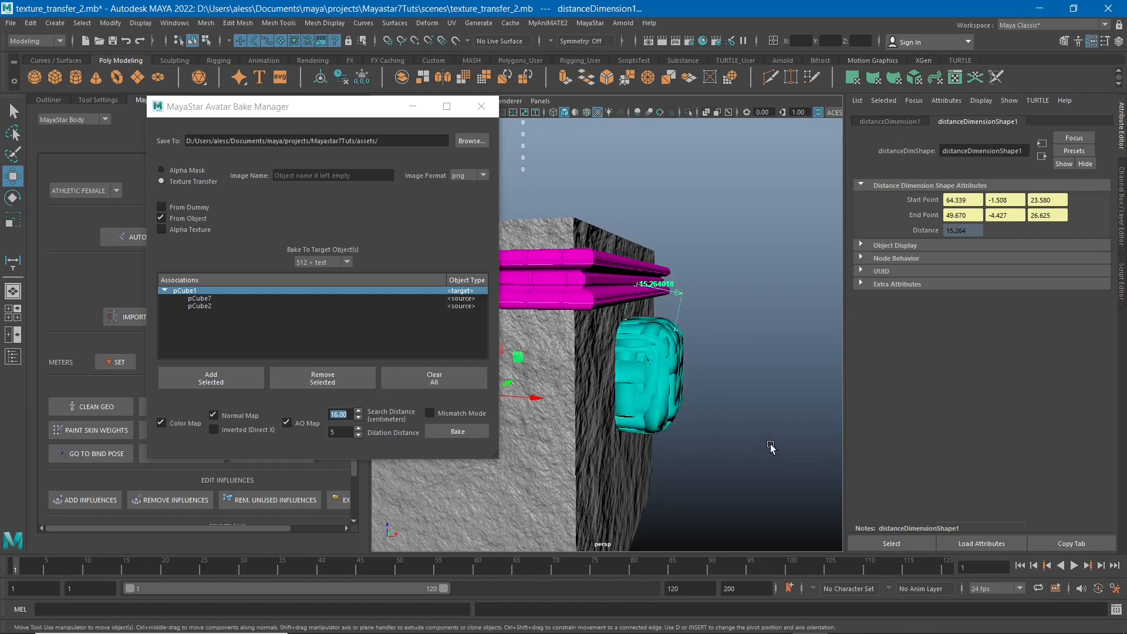
alt+drag(762, 439, 747, 395)
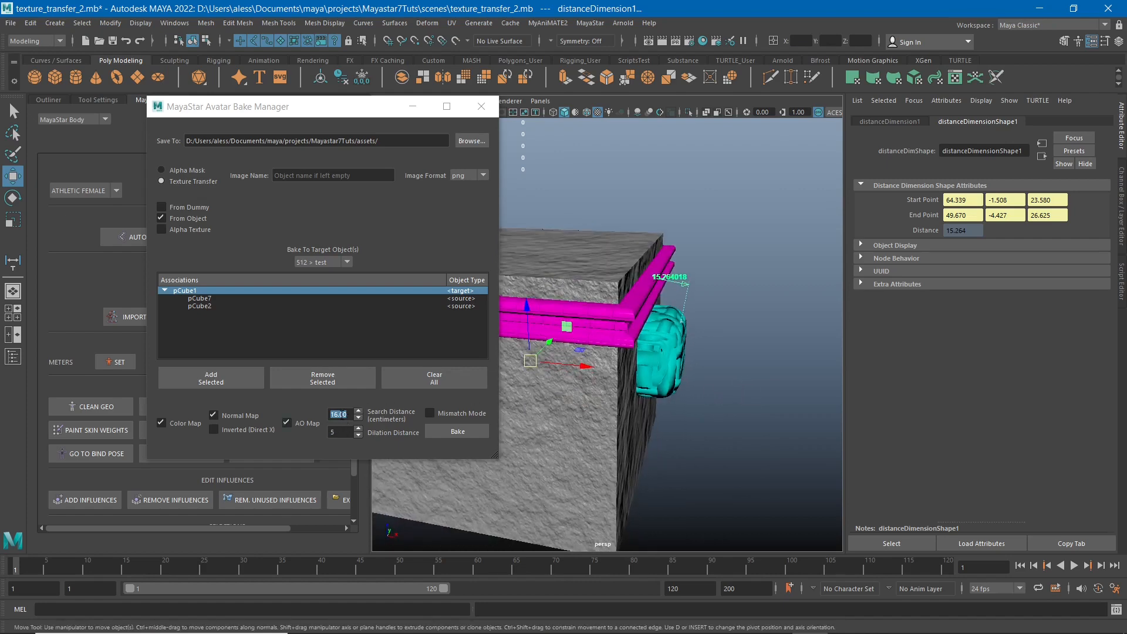
alt+drag(702, 382, 656, 352)
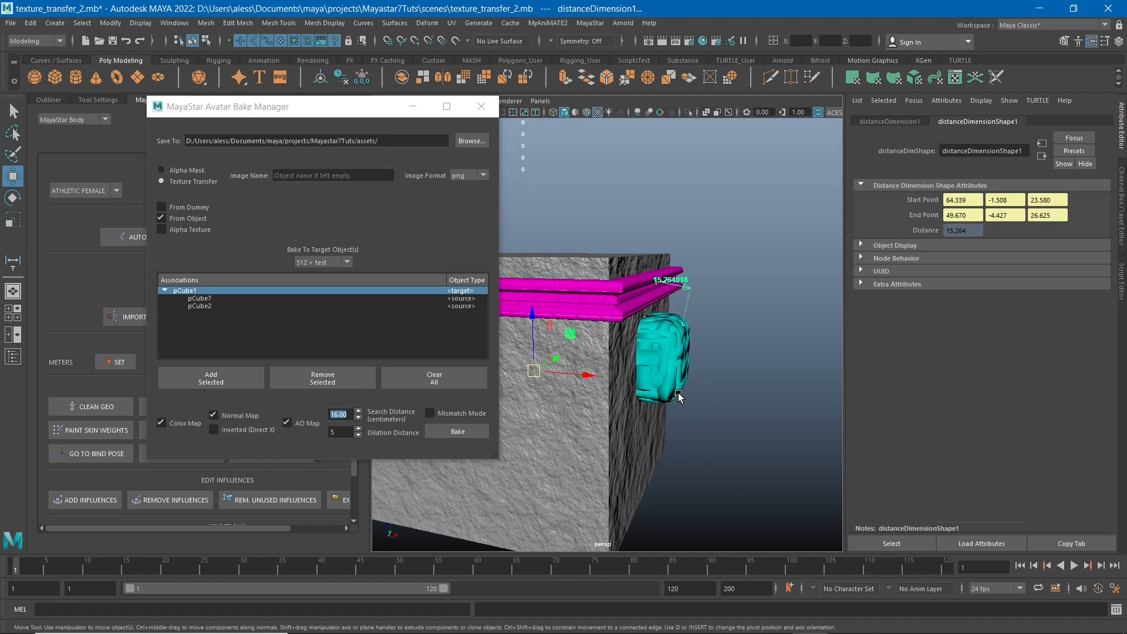
key(Delete)
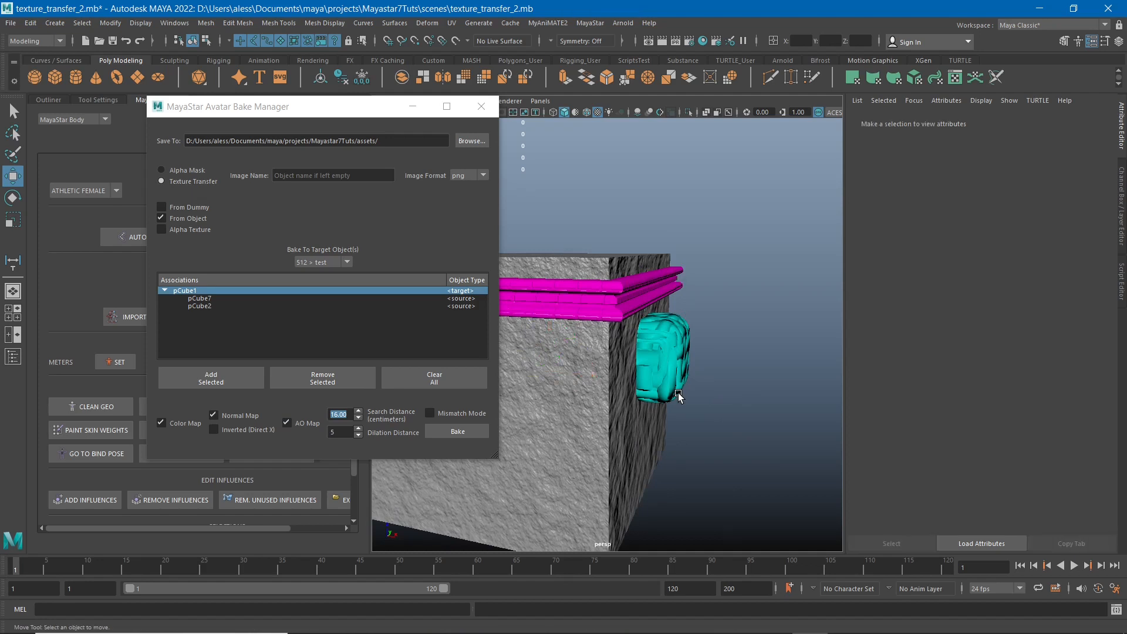
Bake the color, normal and AO maps onto pCube1 and open the output folder.
alt+drag(707, 382, 616, 273)
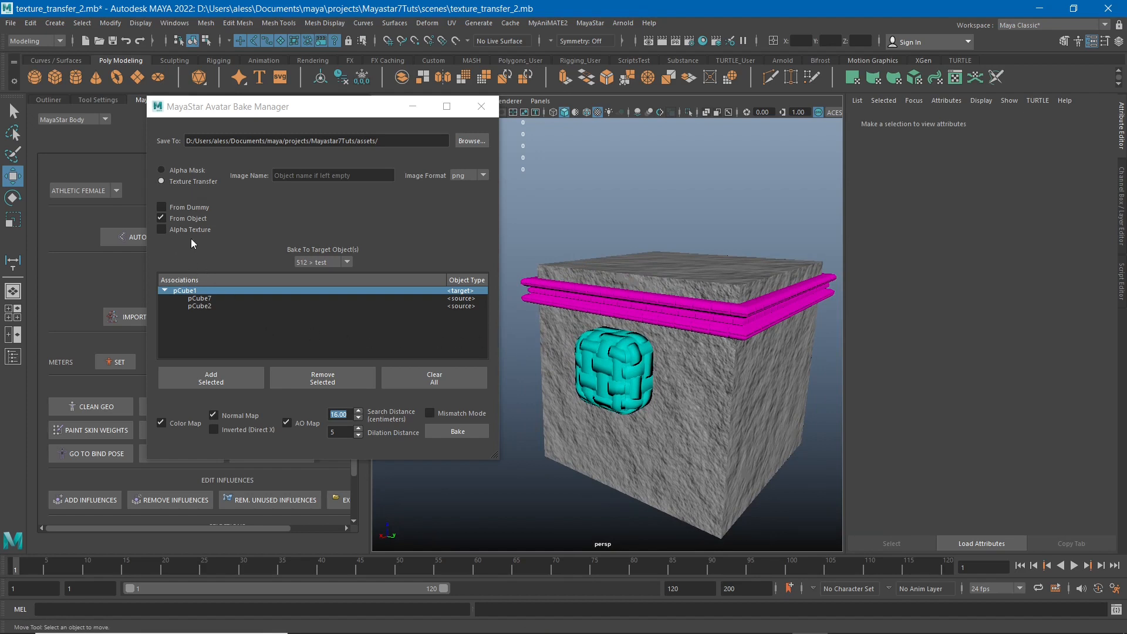
click(460, 414)
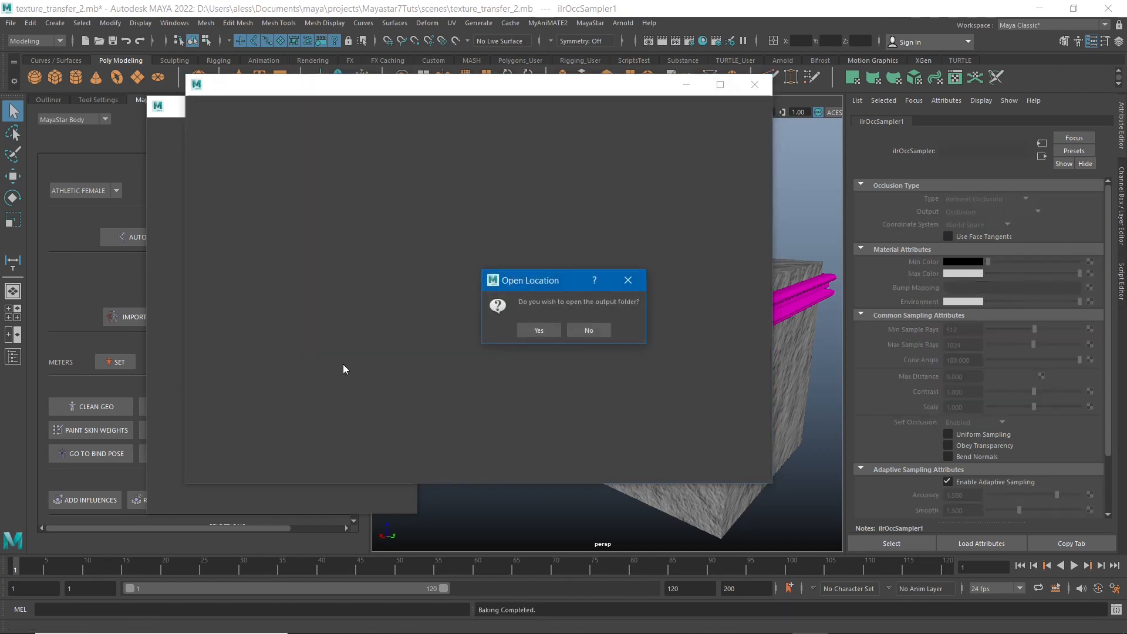
click(546, 331)
Open the baked Normals image in Photos and examine the trim and block areas up close.
click(502, 305)
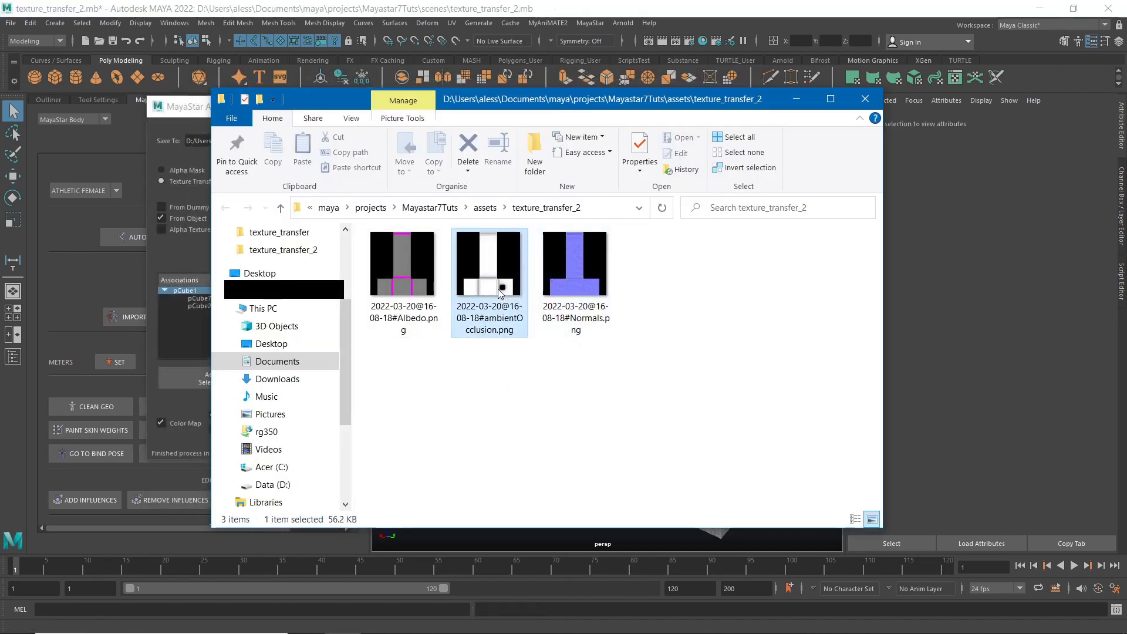
right_click(500, 289)
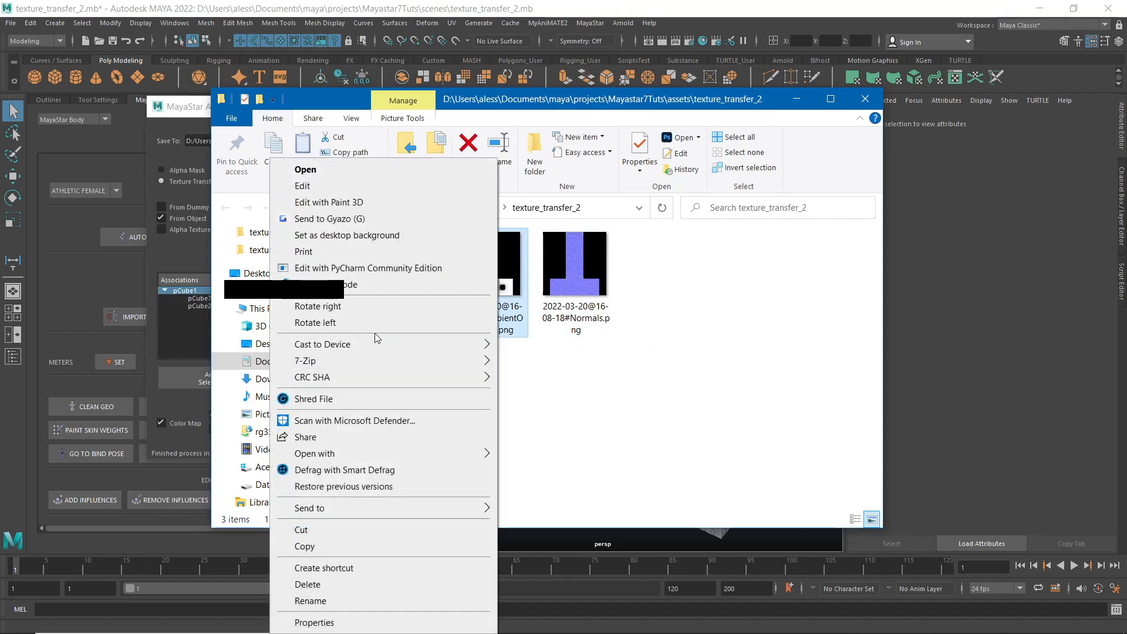
click(551, 294)
right_click(572, 288)
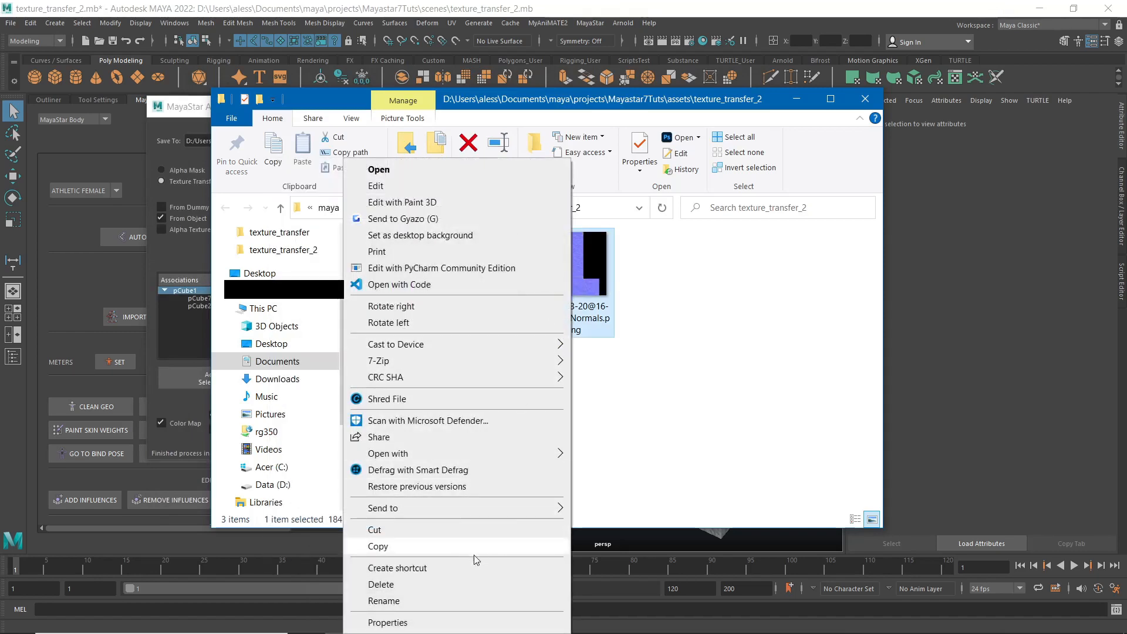
mouse_move(498, 453)
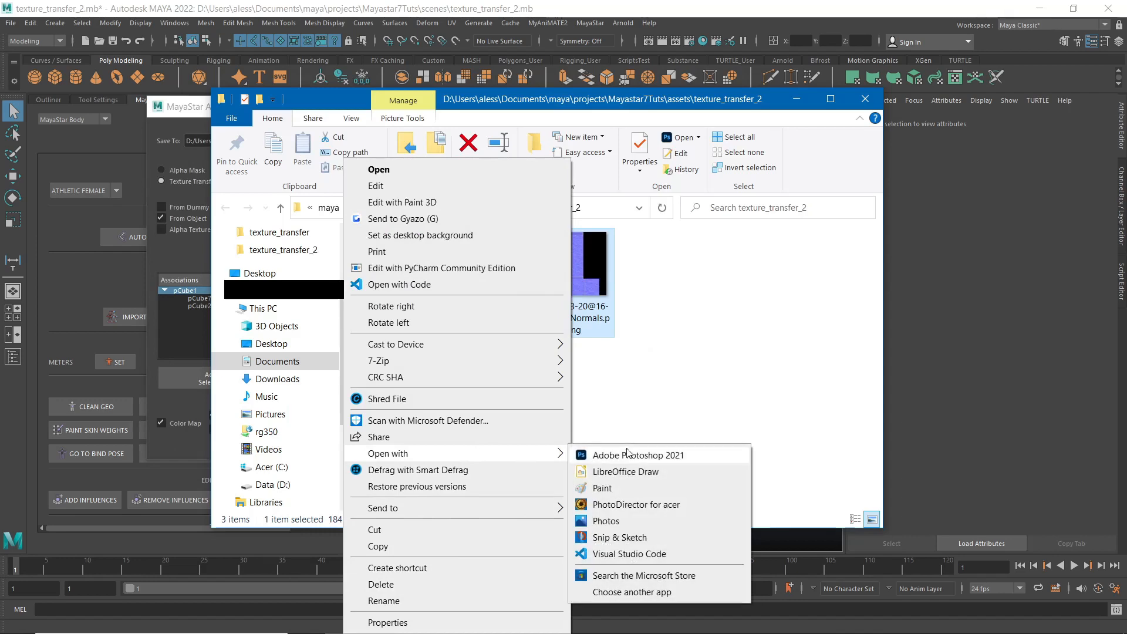
click(633, 520)
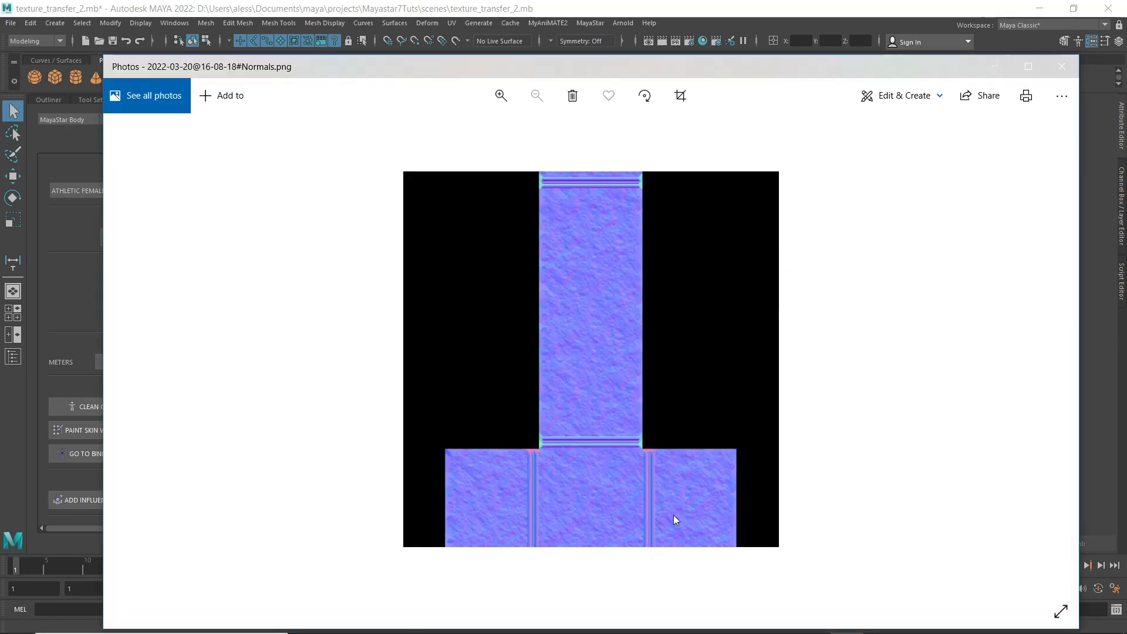
scroll(674, 516, up, 5)
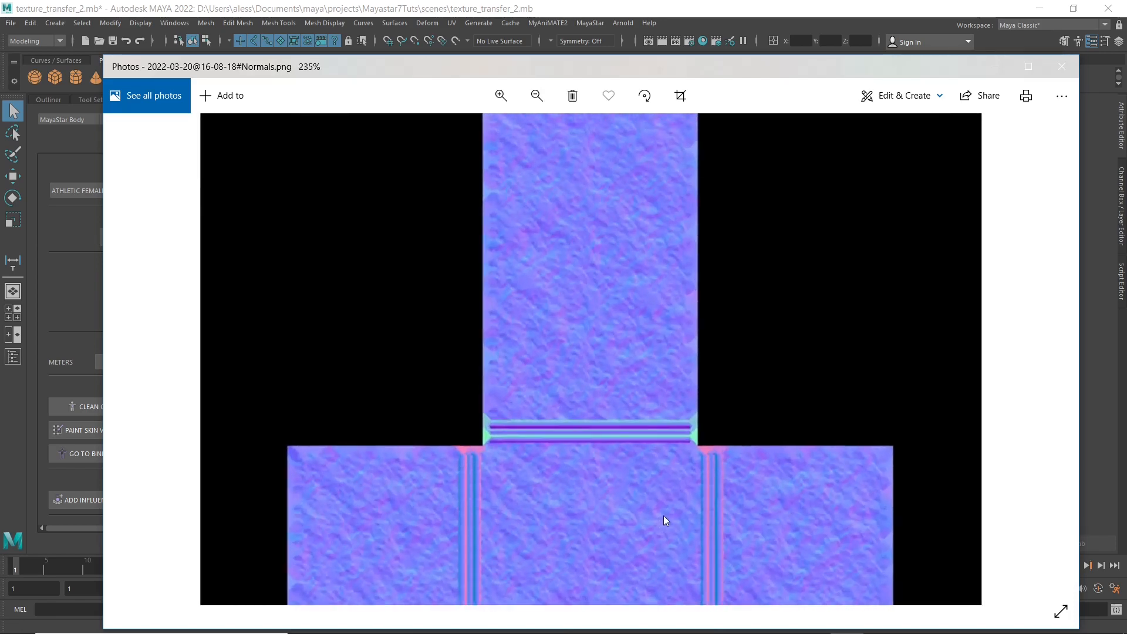
scroll(722, 485, up, 2)
scroll(637, 505, down, 5)
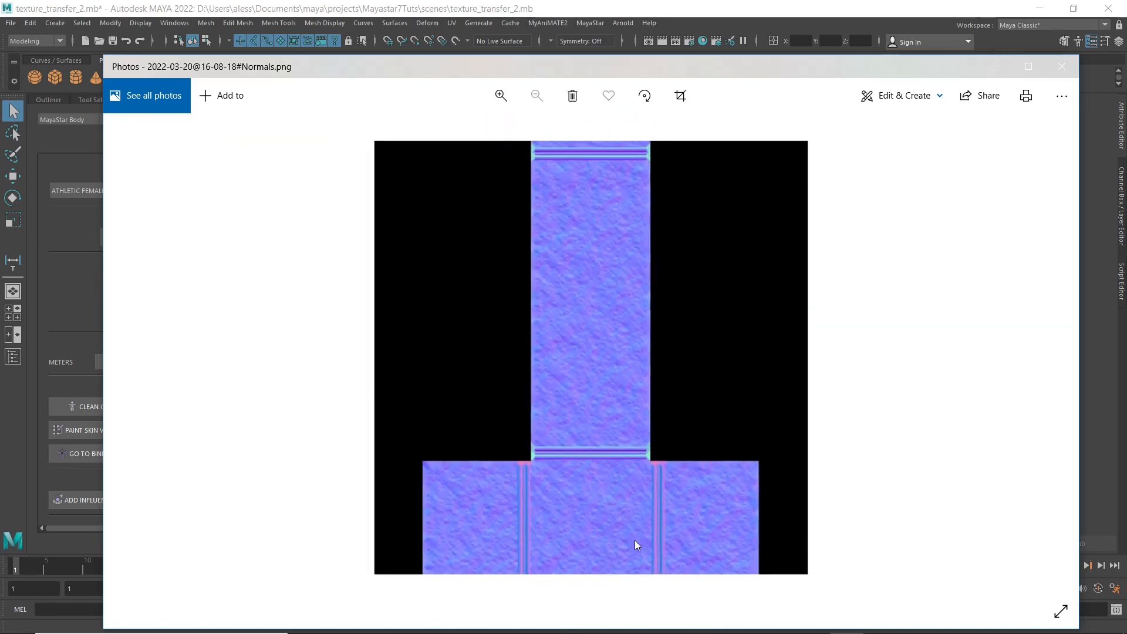
scroll(745, 595, up, 5)
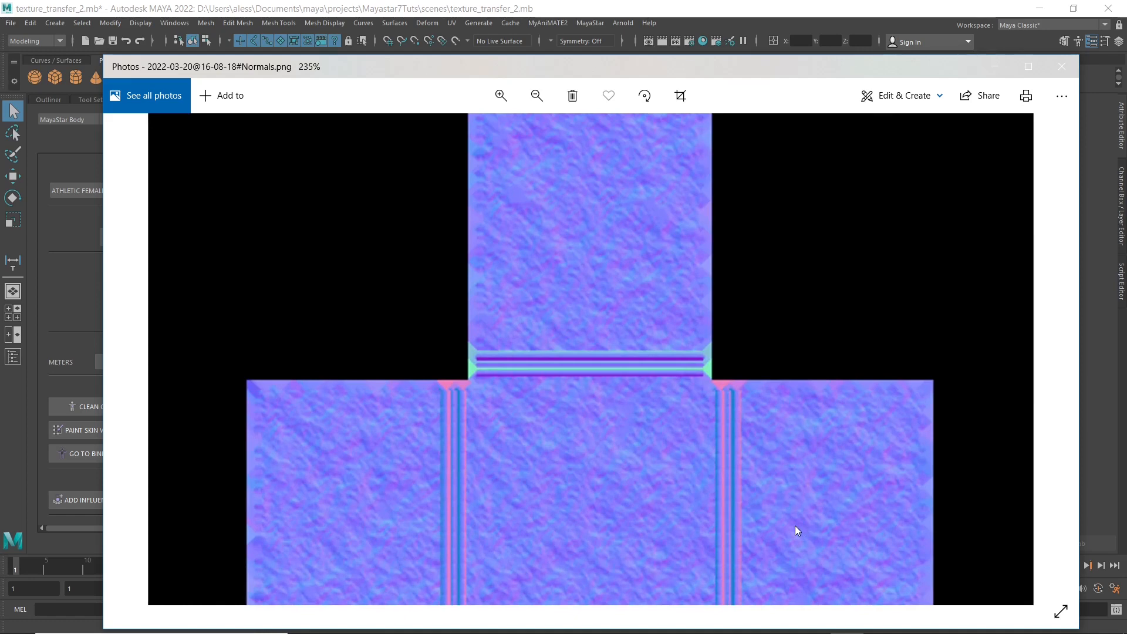
scroll(794, 526, down, 5)
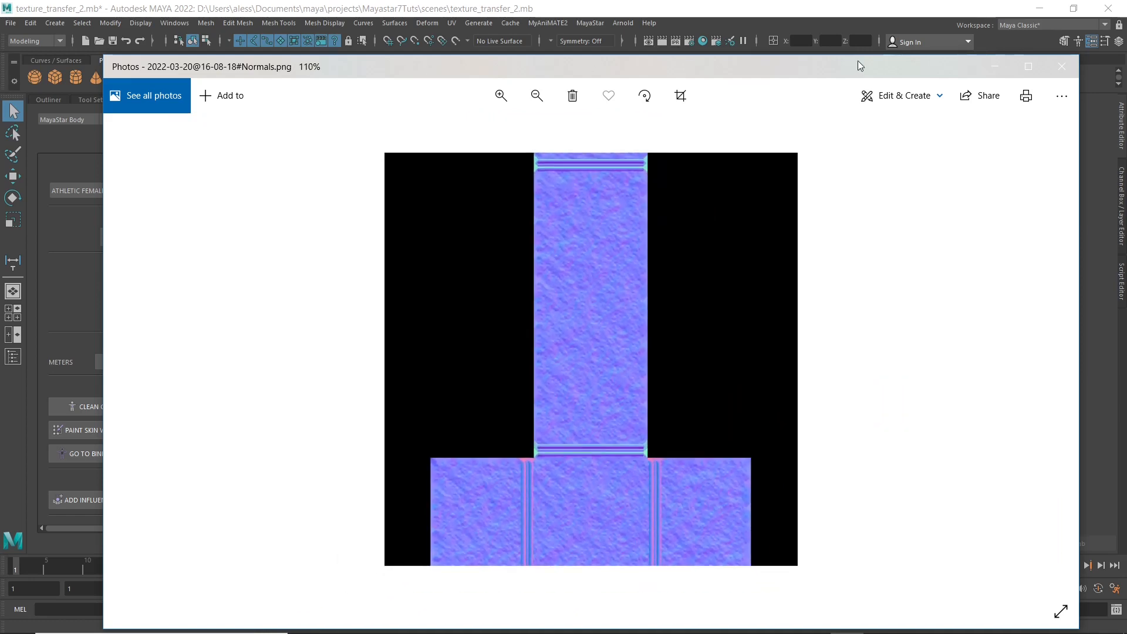
Move the normal map window aside, open the baked ambientOcclusion image in Photos and examine the trim and block areas.
drag(868, 68, 868, 398)
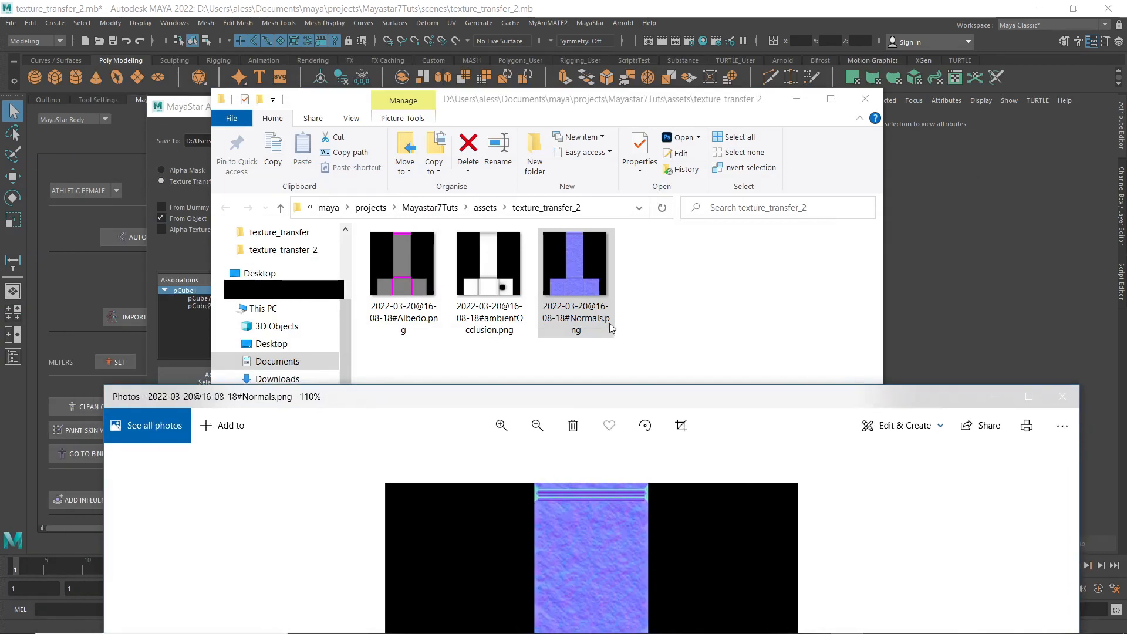
click(494, 280)
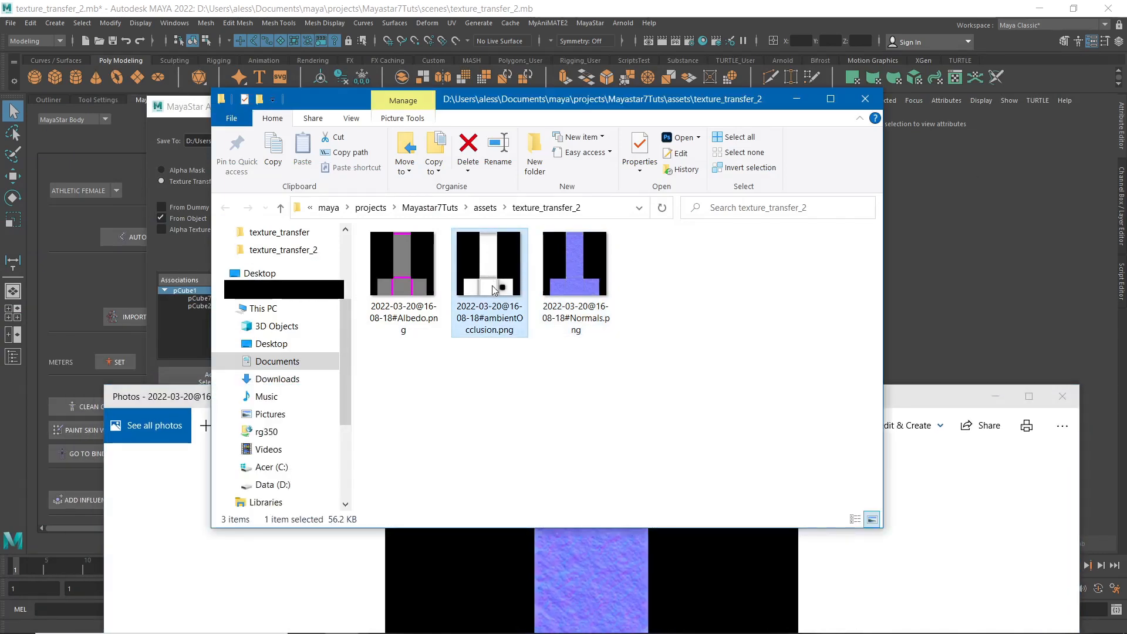
right_click(494, 289)
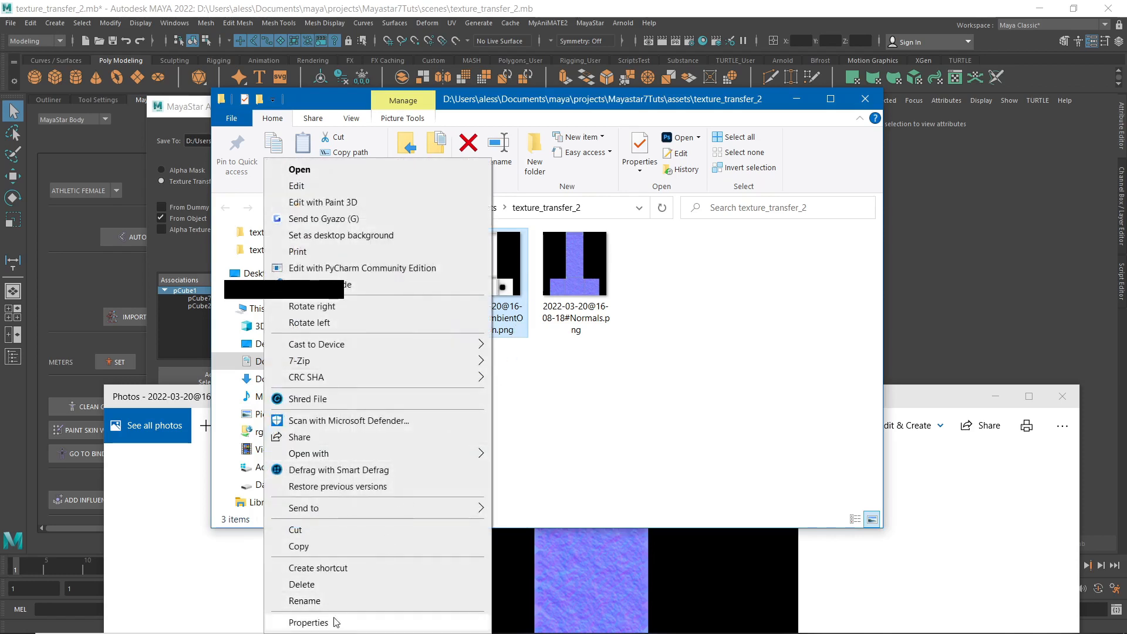
mouse_move(364, 453)
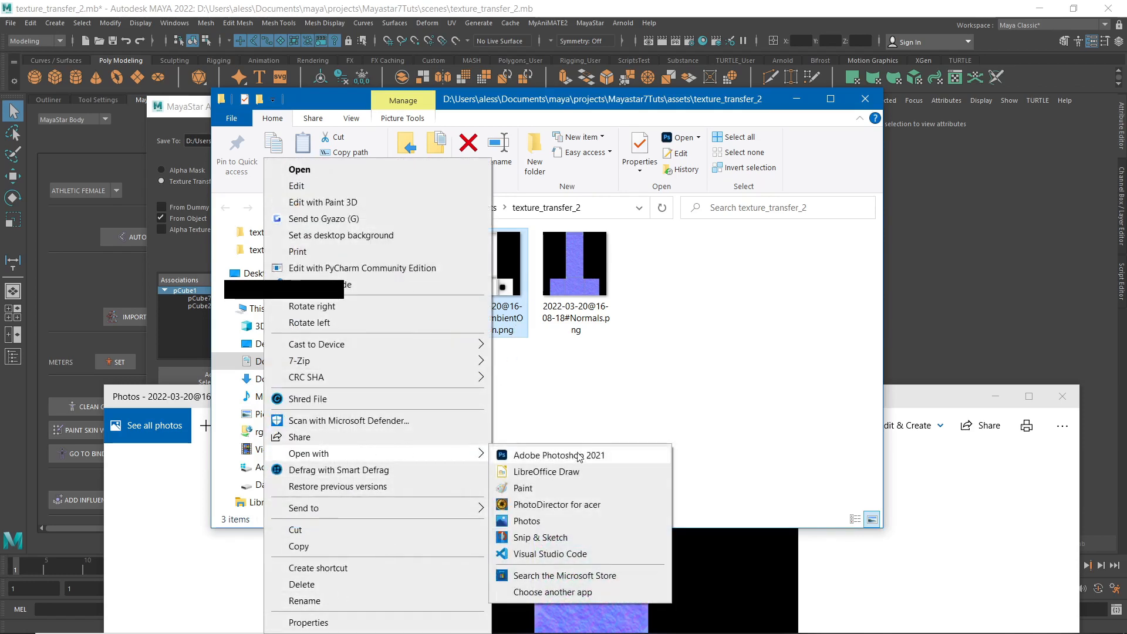
click(578, 538)
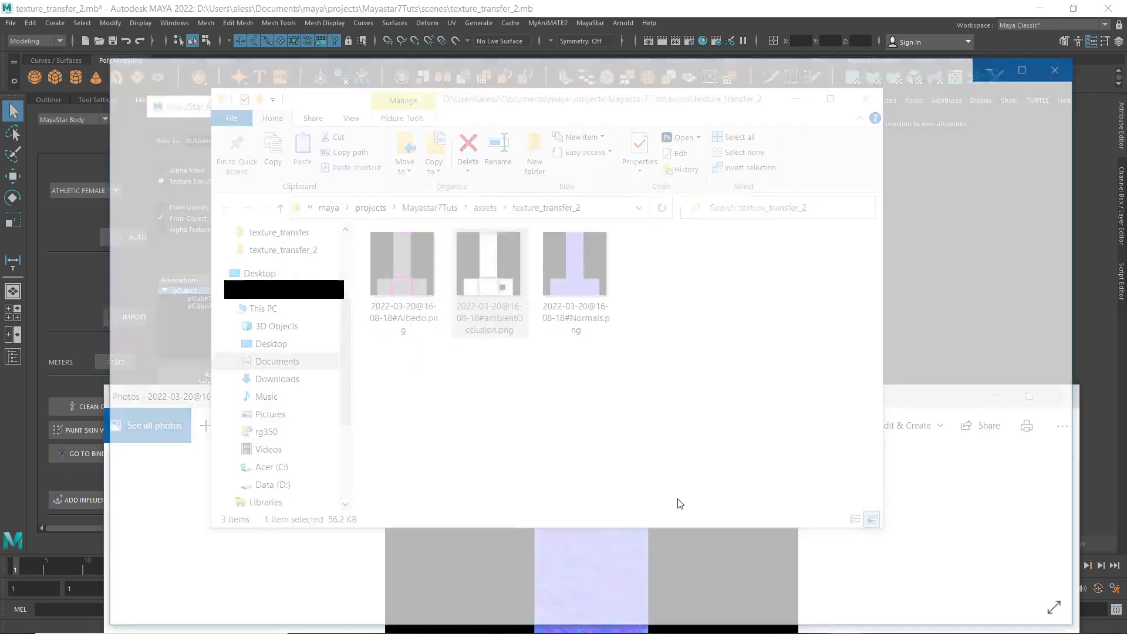
ctrl+scroll(672, 534, up, 3)
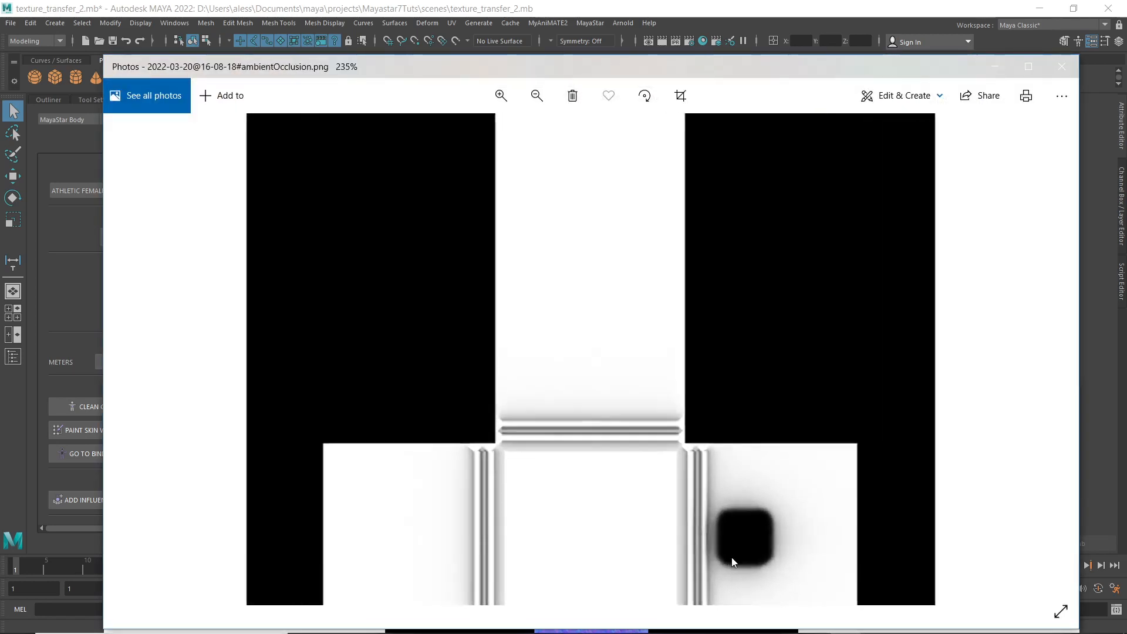
ctrl+scroll(812, 552, down, 3)
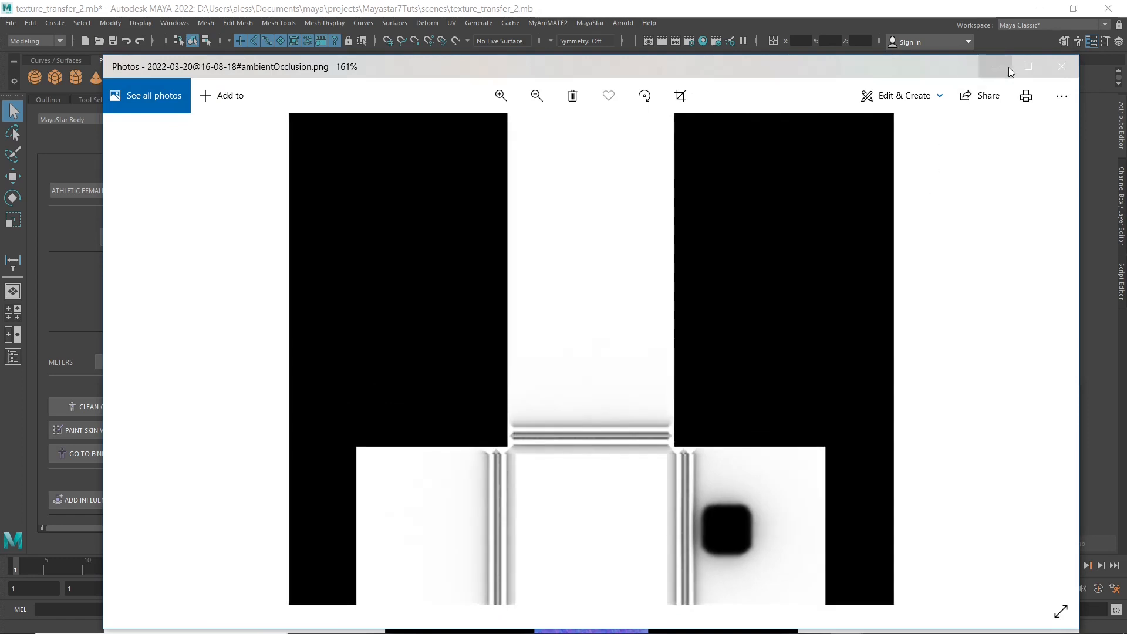
Close the ambient occlusion and normal map image windows and the output folder.
click(1062, 66)
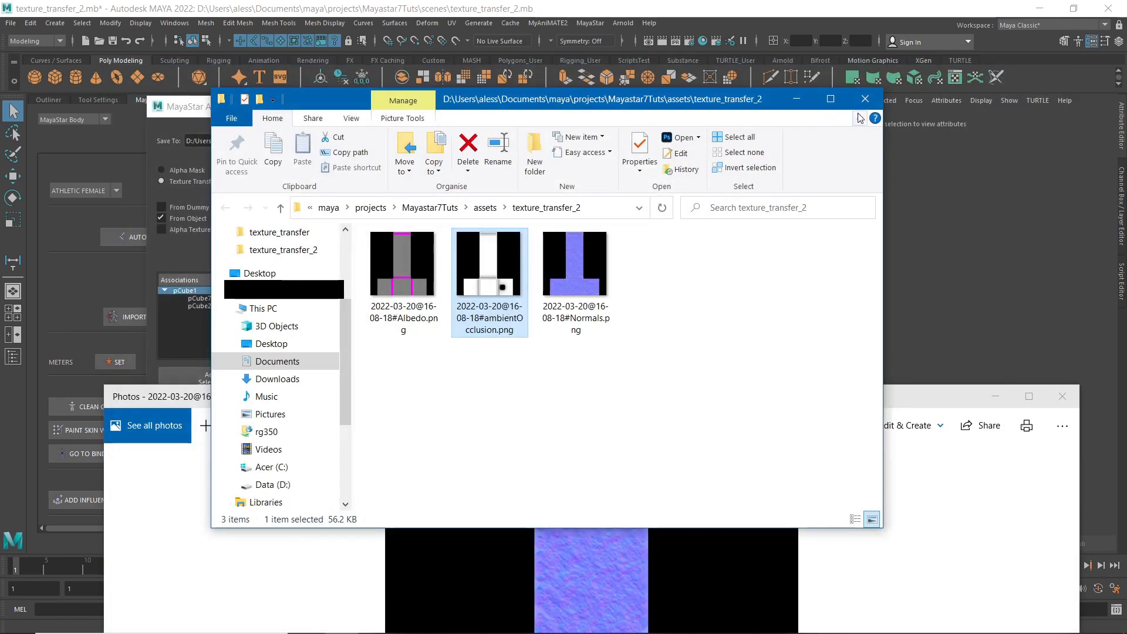
click(873, 99)
click(1061, 396)
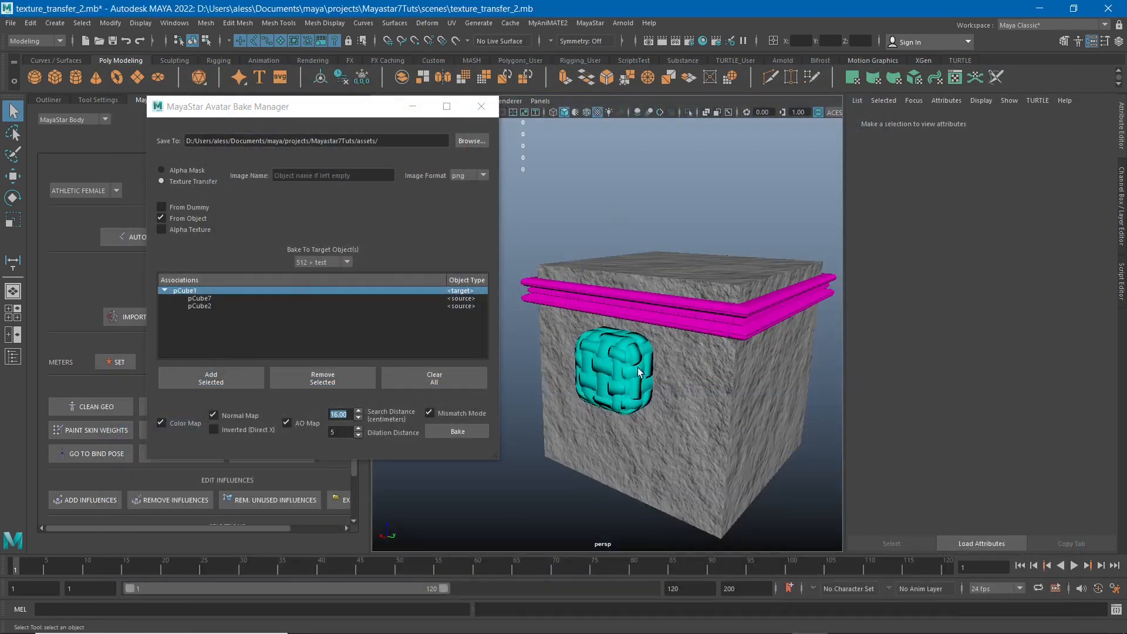
Remove the sources pCube2 and pCube7 from pCube1's bake associations.
click(211, 306)
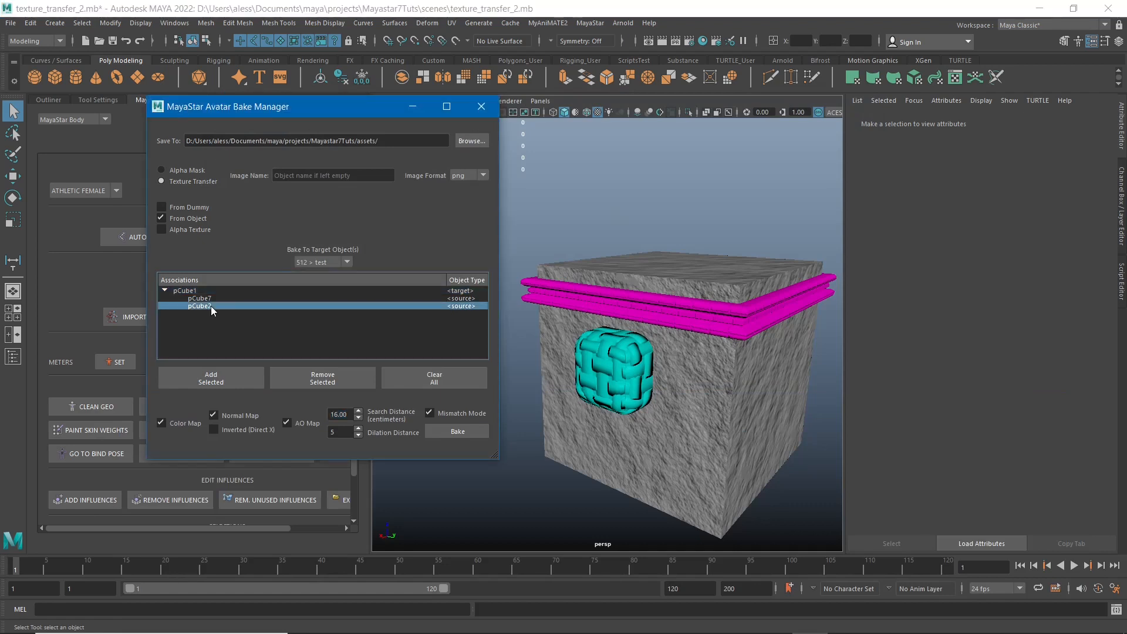
click(343, 379)
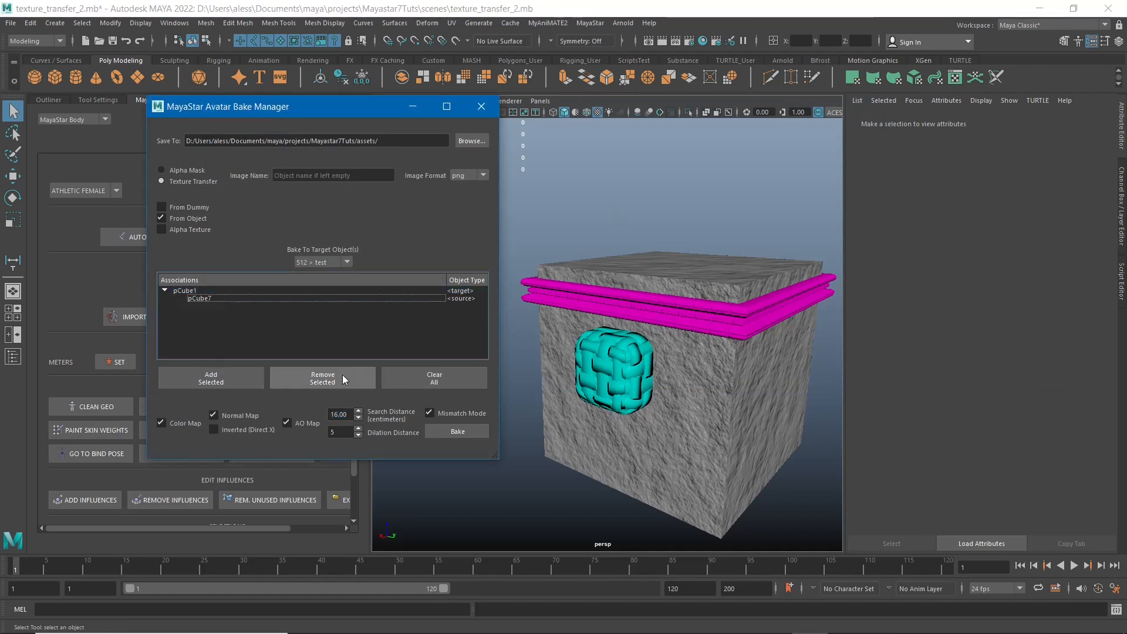
click(219, 298)
click(330, 375)
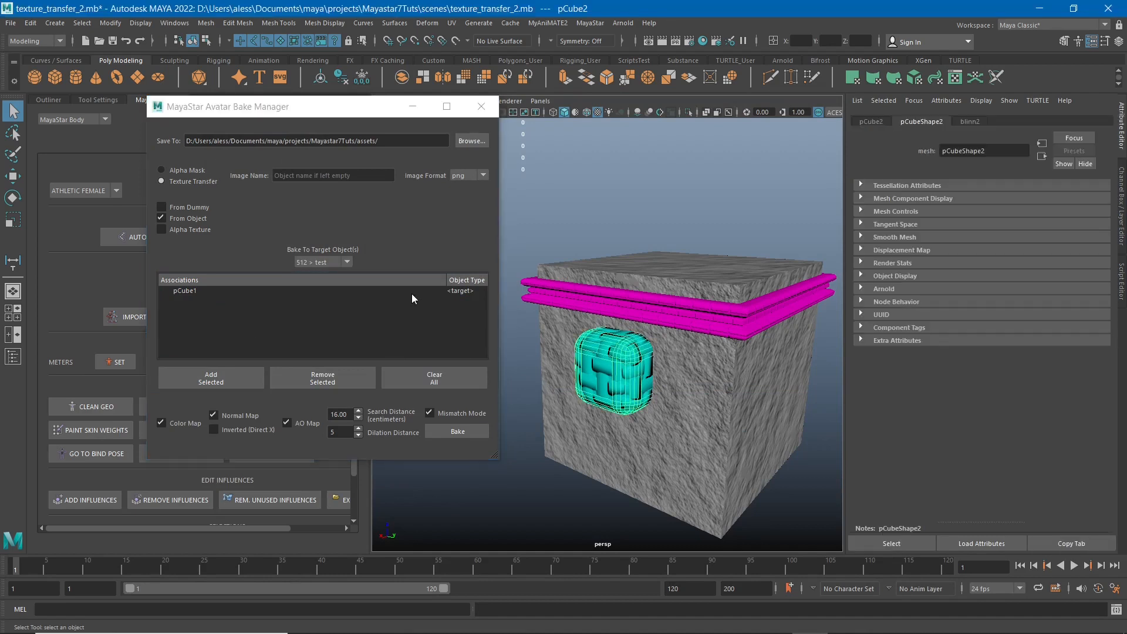
Select the cyan block and the magenta trim together and add them as sources of target pCube1.
click(533, 289)
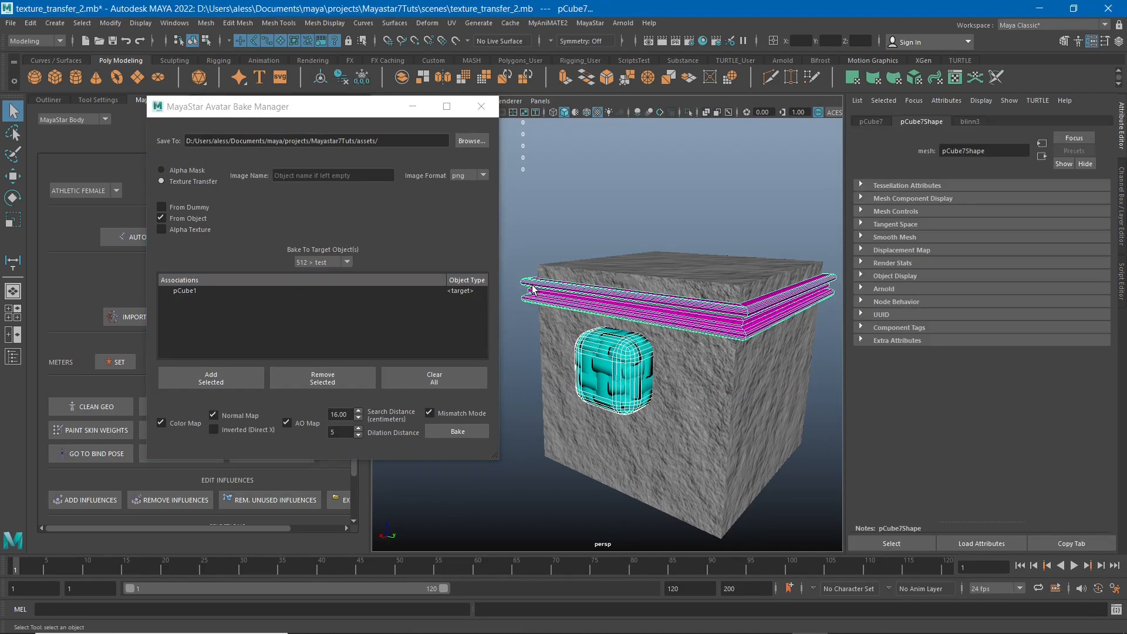
click(178, 291)
click(205, 379)
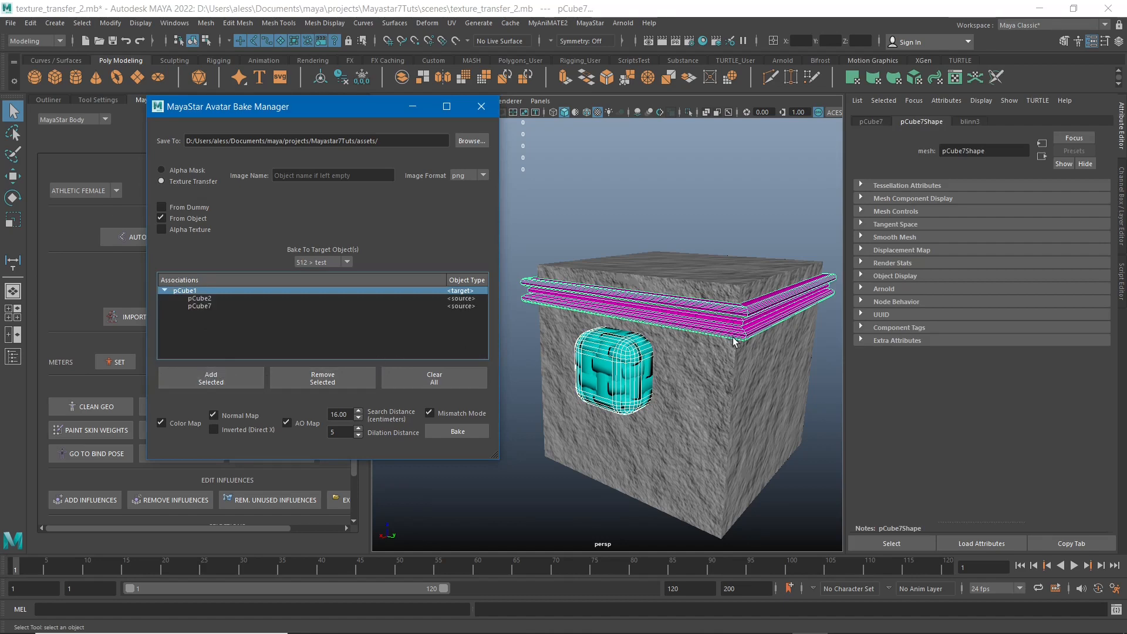
Bake the color, normal and AO maps onto pCube1 with a search distance of 40 cm and open the output folder.
alt+drag(733, 342, 580, 393)
click(338, 414)
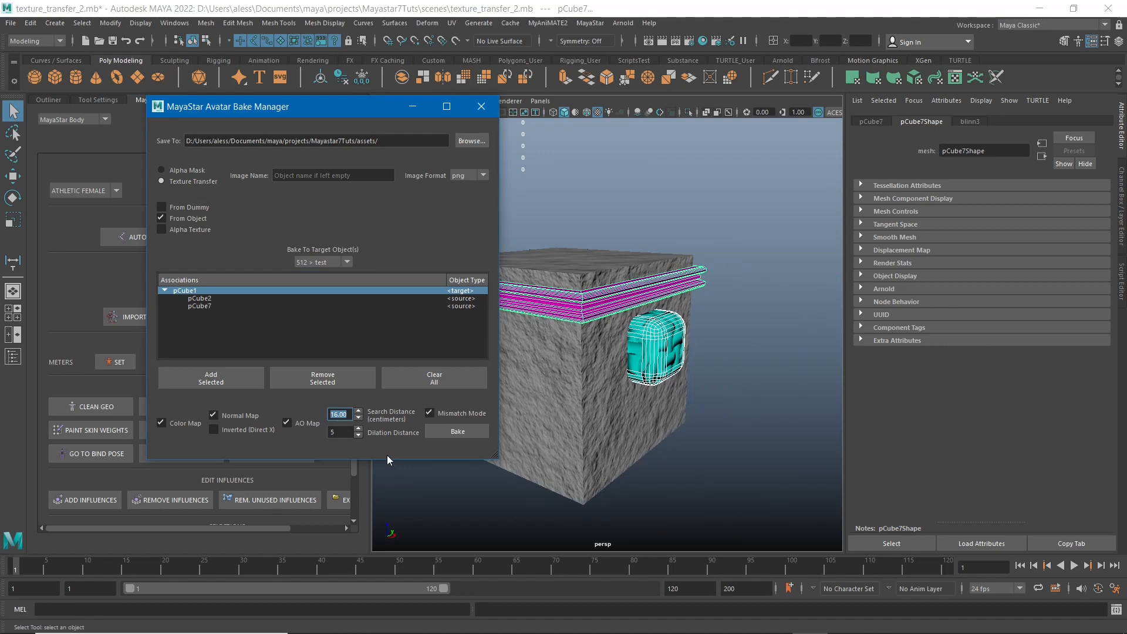
text(40)
key(Return)
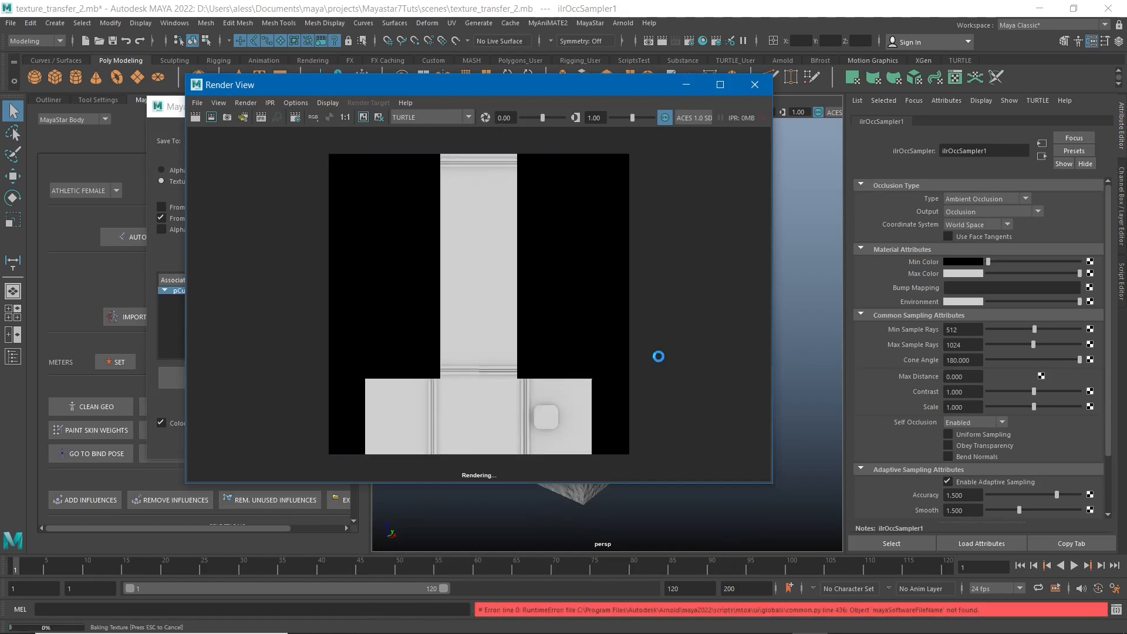
right_click(659, 356)
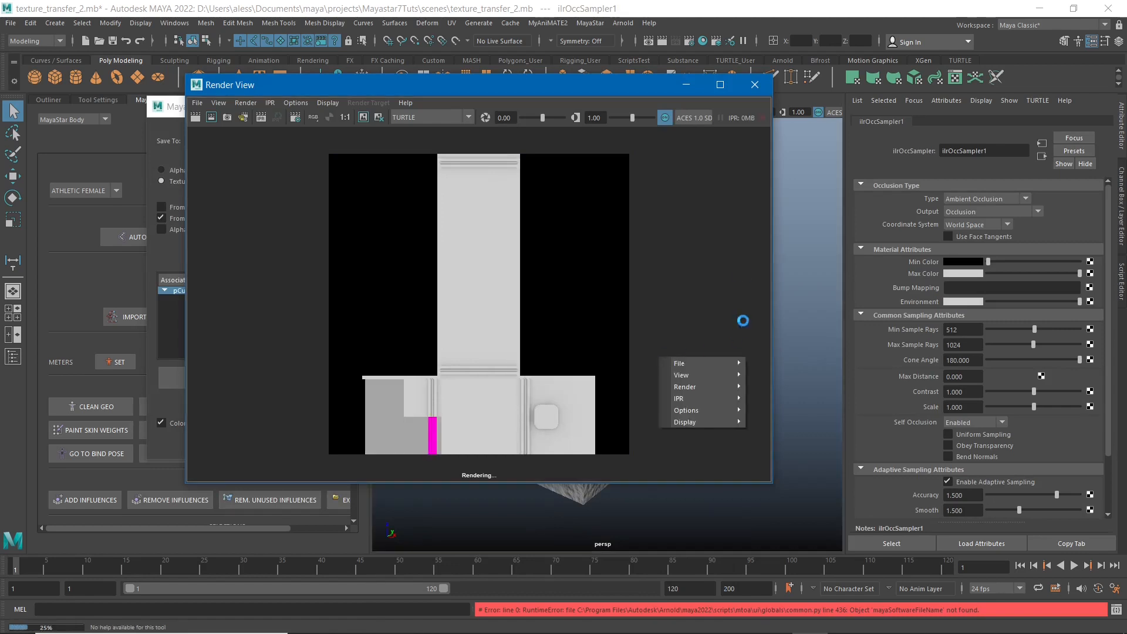
click(619, 90)
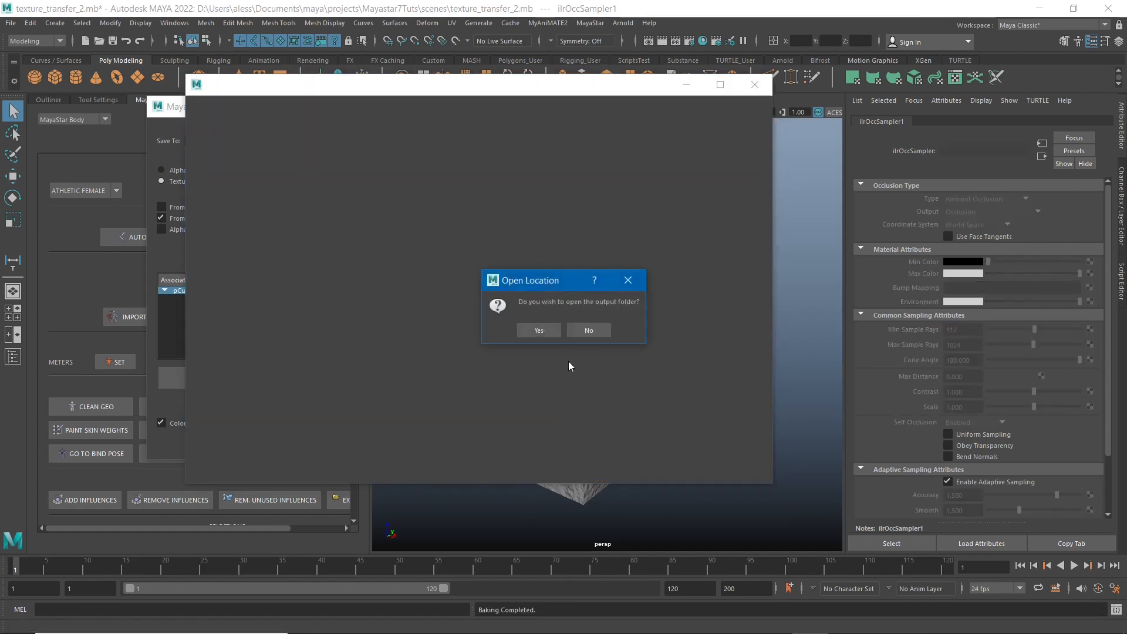
click(538, 329)
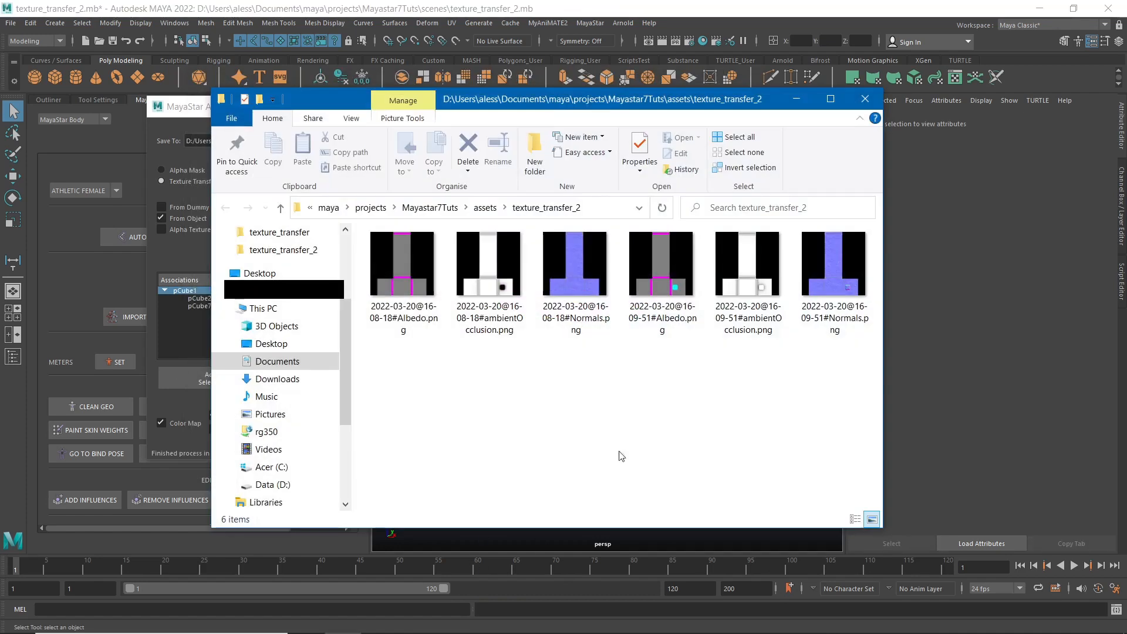
Open the newest baked Normals image in Photos, examine the woven block up close and close the image.
click(832, 291)
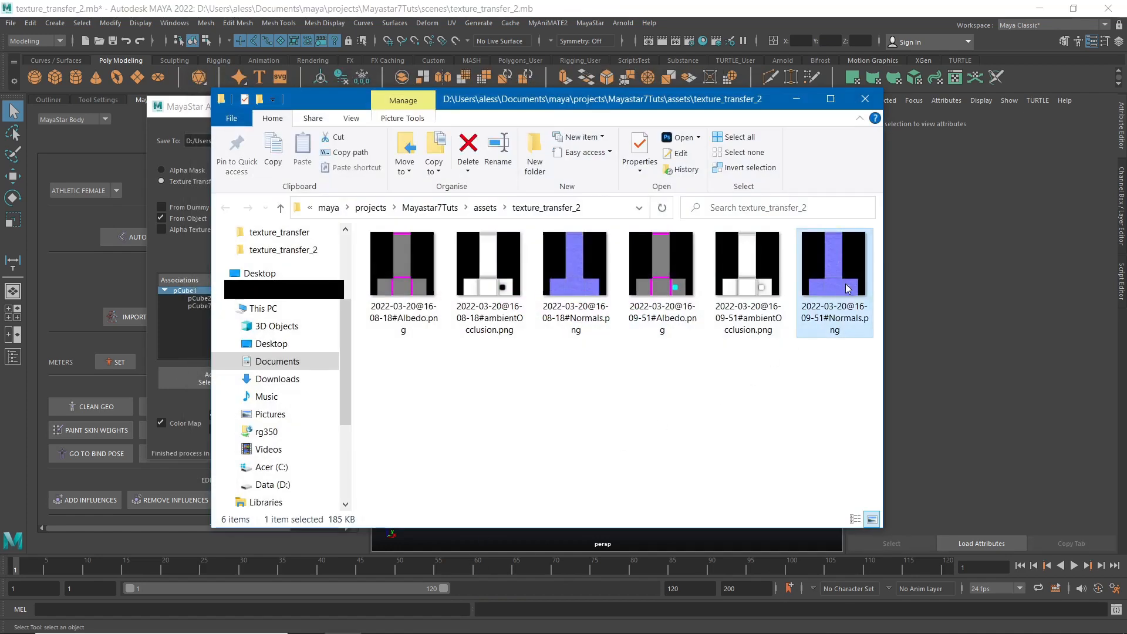
right_click(848, 288)
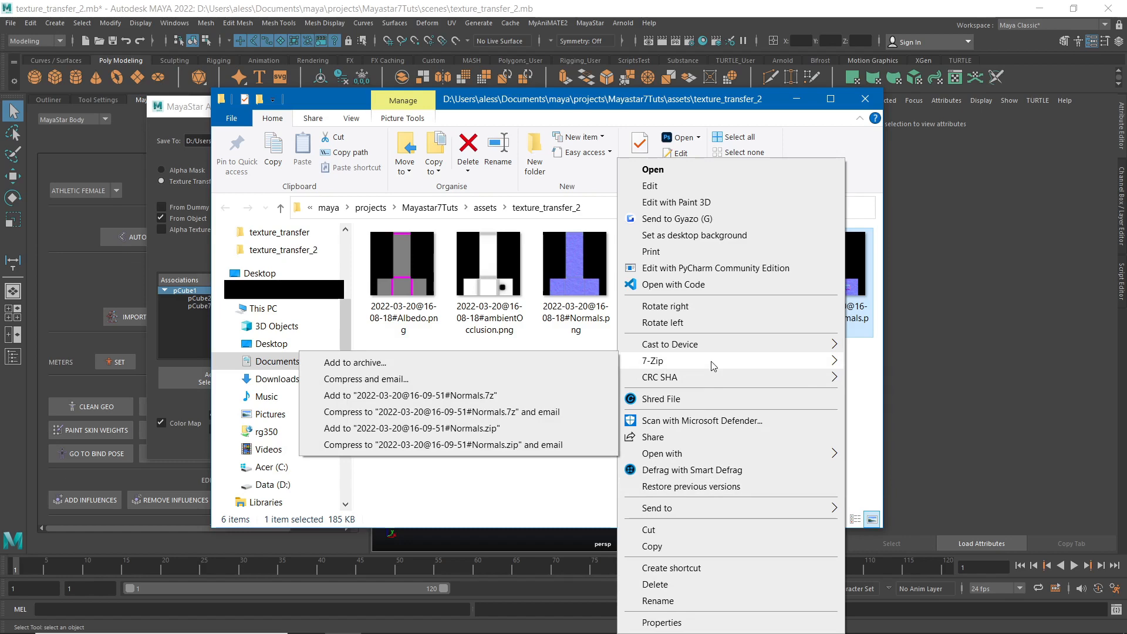
mouse_move(713, 453)
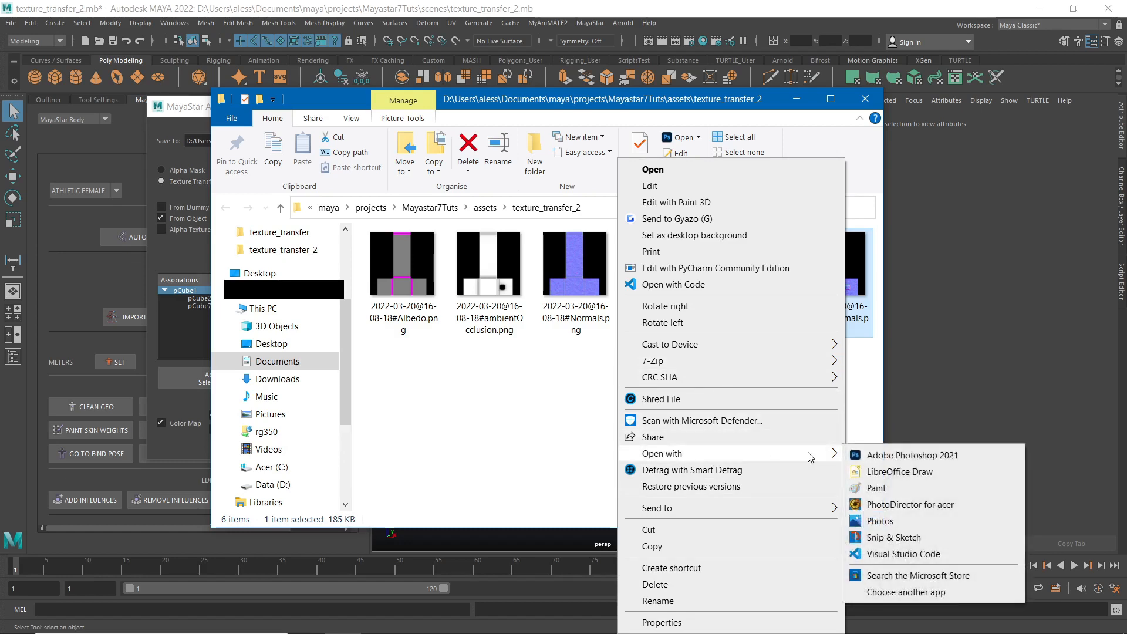
click(880, 520)
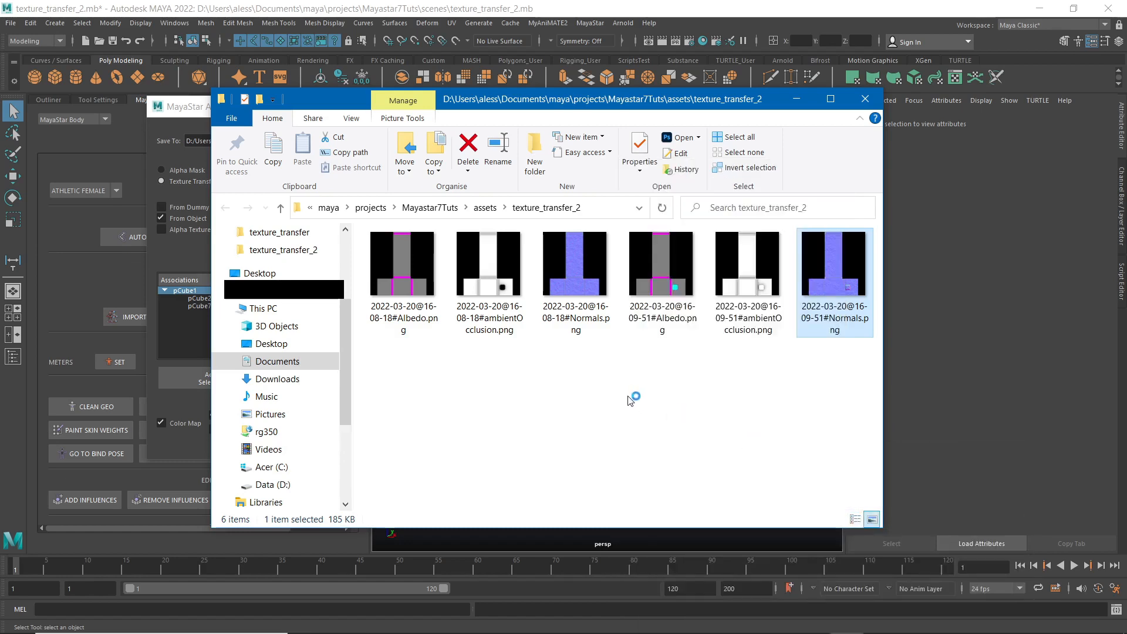
scroll(703, 564, up, 5)
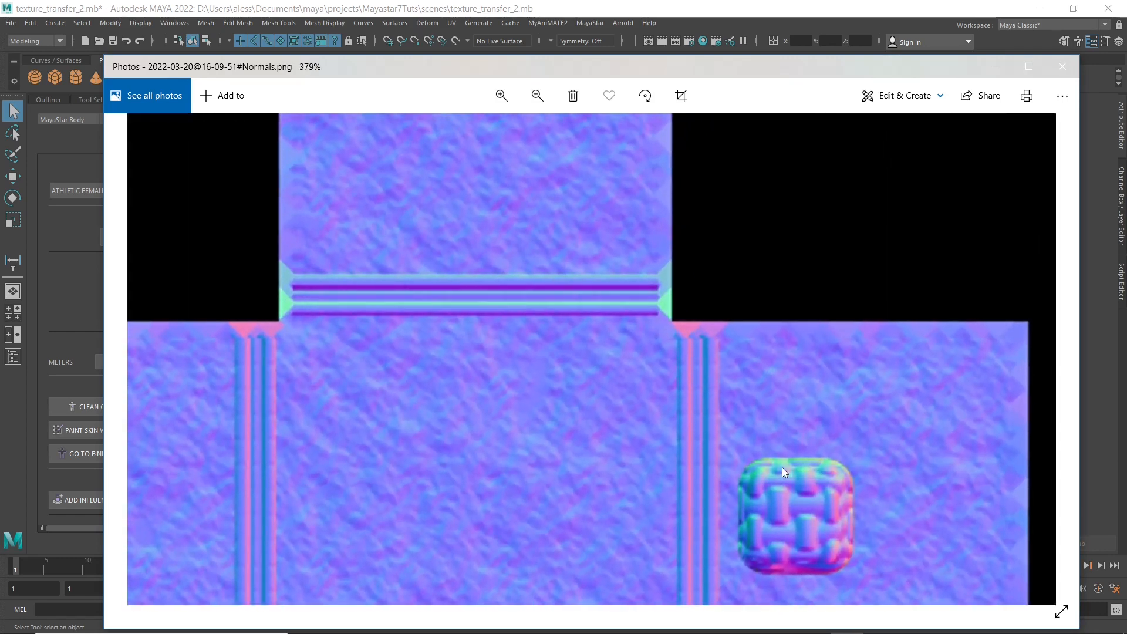
scroll(782, 467, down, 4)
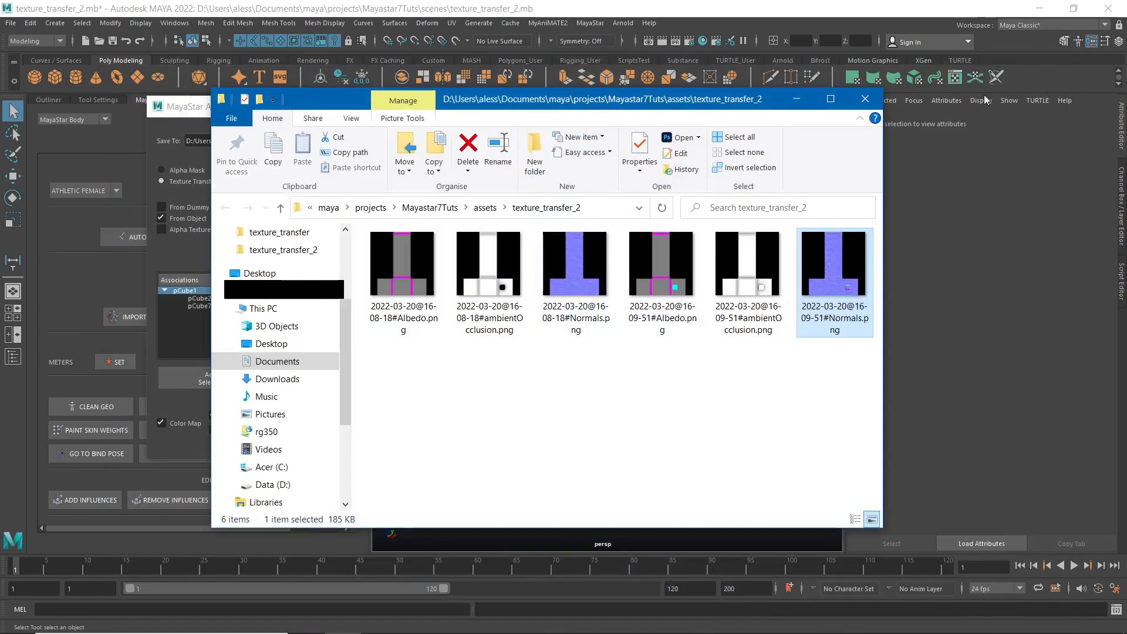
click(1062, 66)
Delete all baked images from the texture_transfer_2 folder and close the folder.
drag(850, 463, 371, 270)
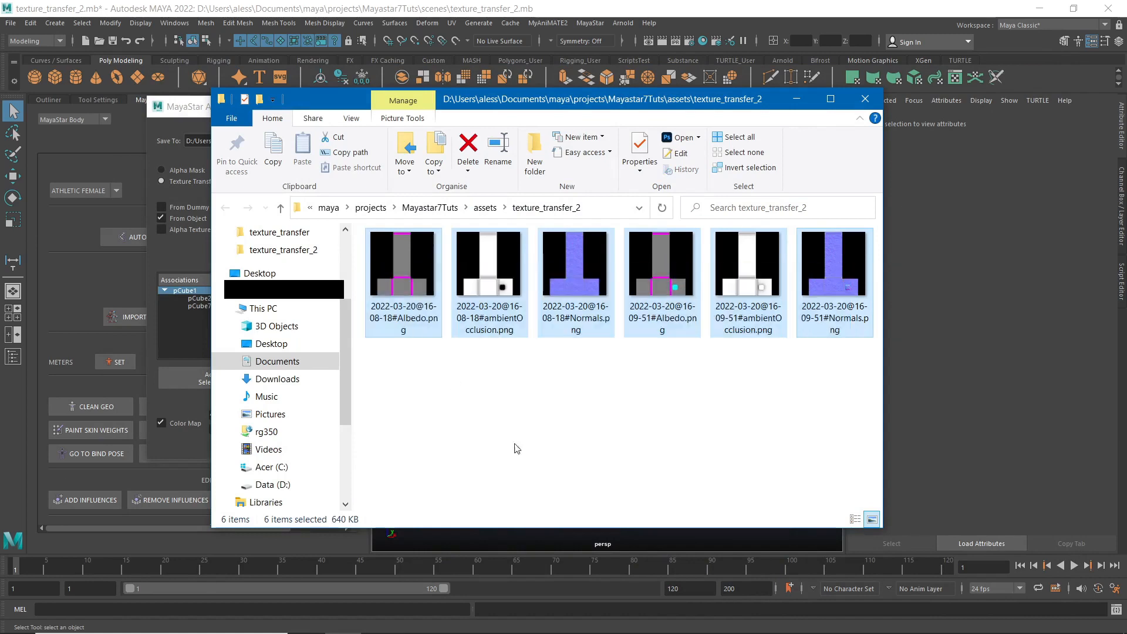
key(Delete)
key(Return)
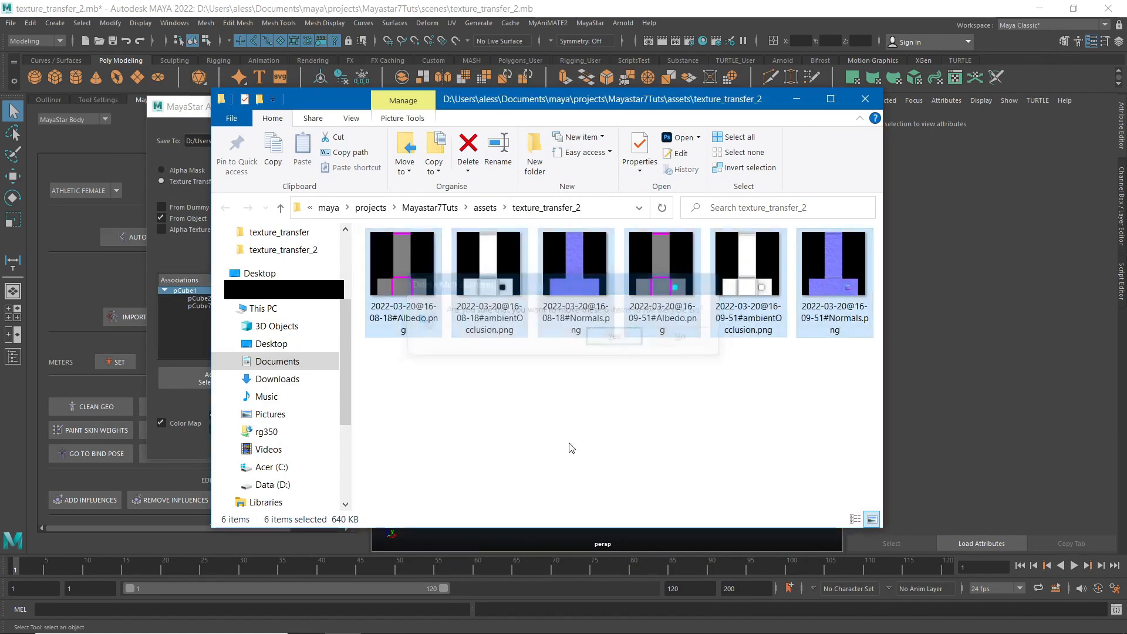
click(865, 99)
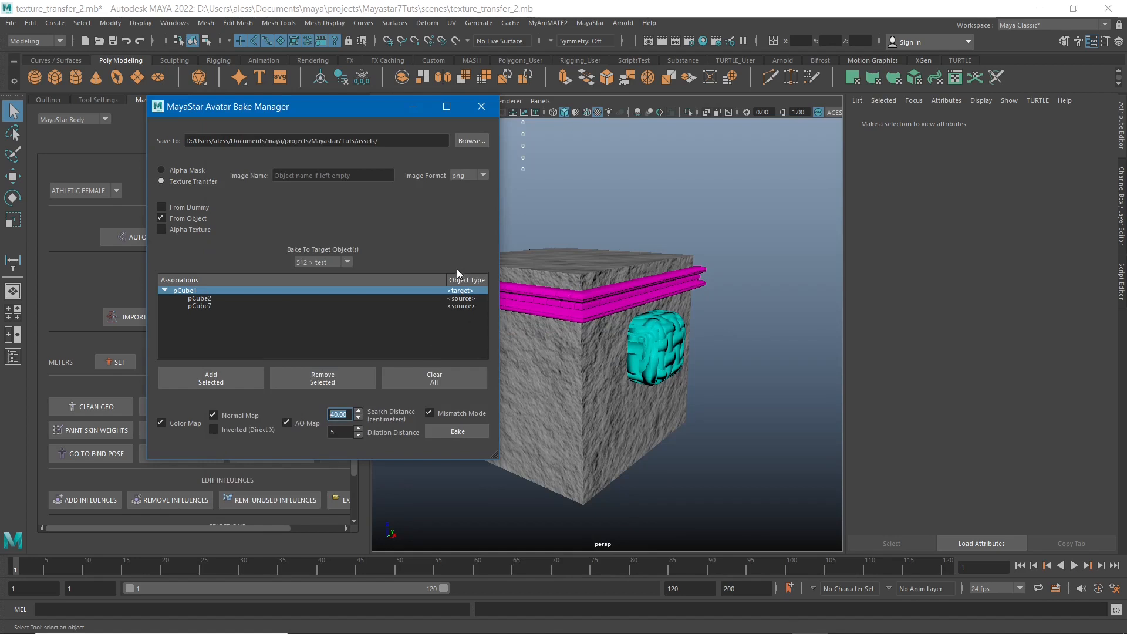
Bake the maps onto pCube1 at the 1024 > SQ resolution and open the output folder.
click(329, 262)
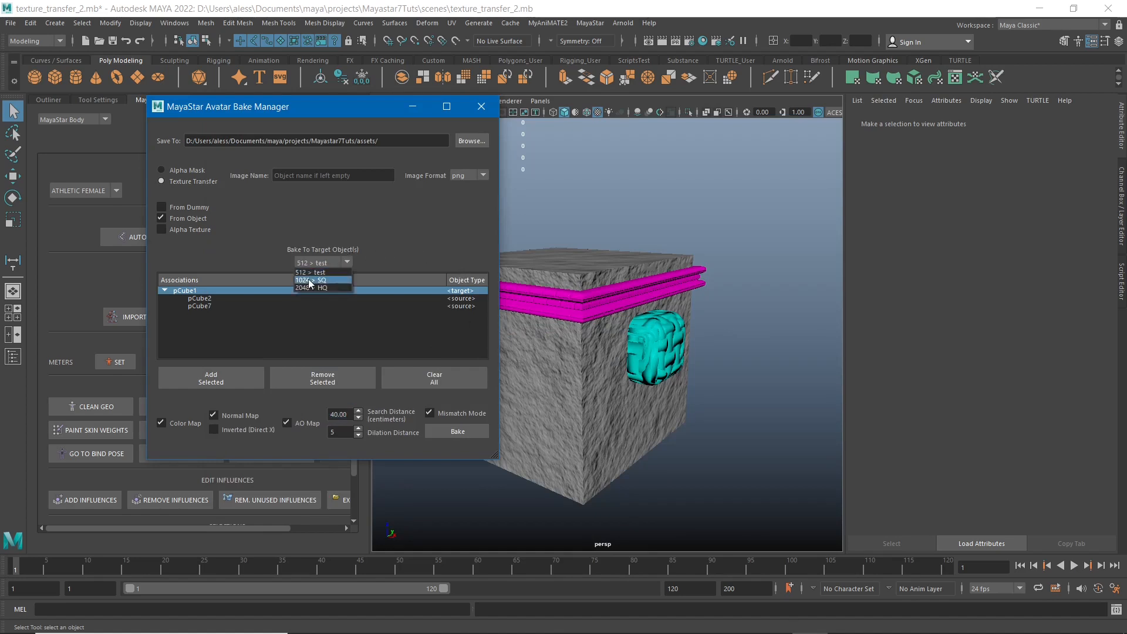
click(308, 280)
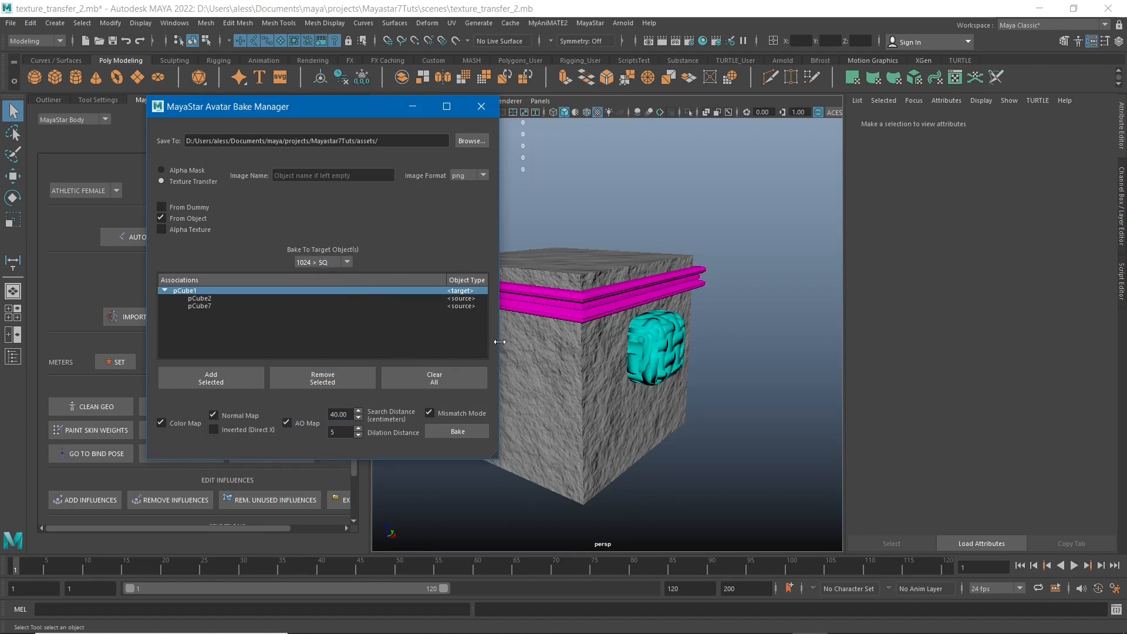
alt+right_drag(613, 297, 660, 401)
alt+middle_drag(661, 345, 685, 372)
mouse_move(642, 319)
alt+mouse_down()
mouse_move(611, 312)
mouse_move(626, 309)
alt+mouse_up()
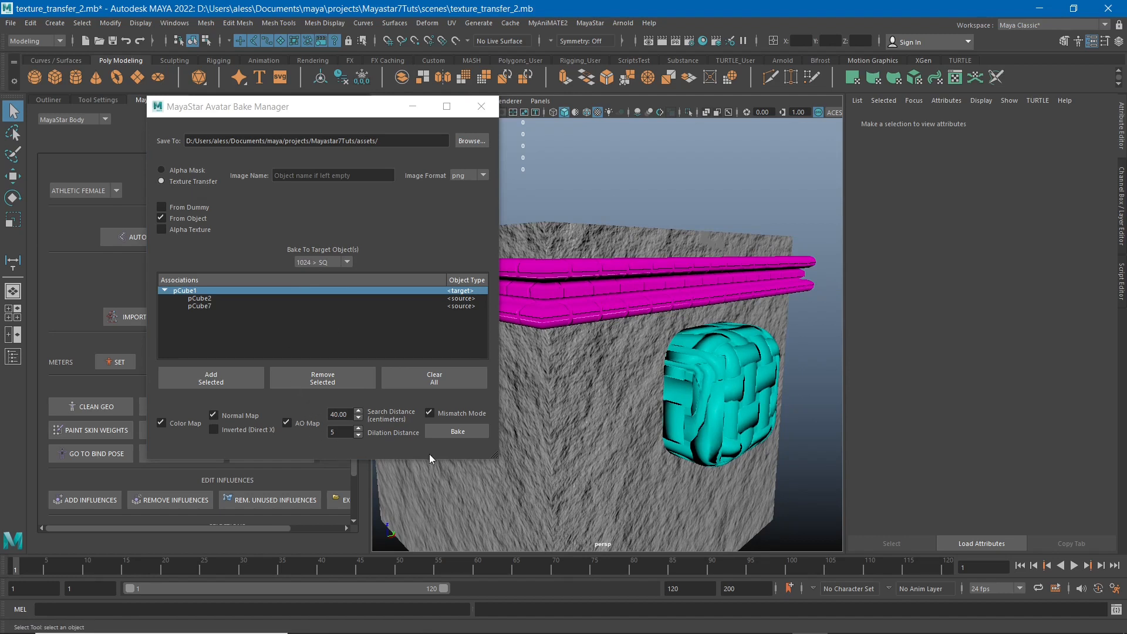
click(467, 434)
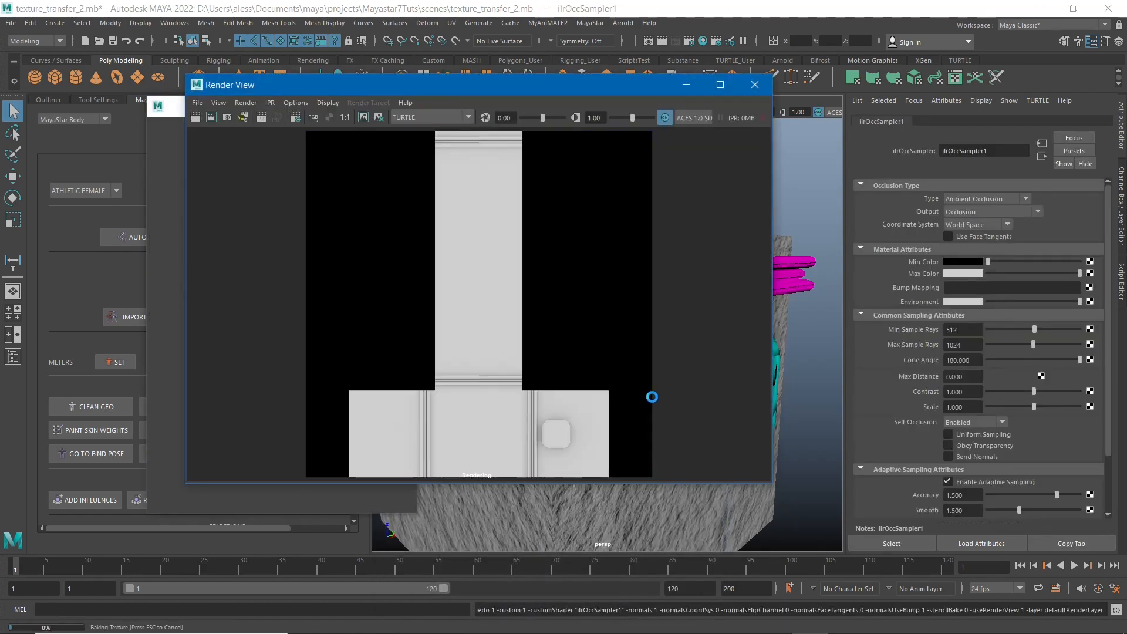
scroll(496, 426, up, 4)
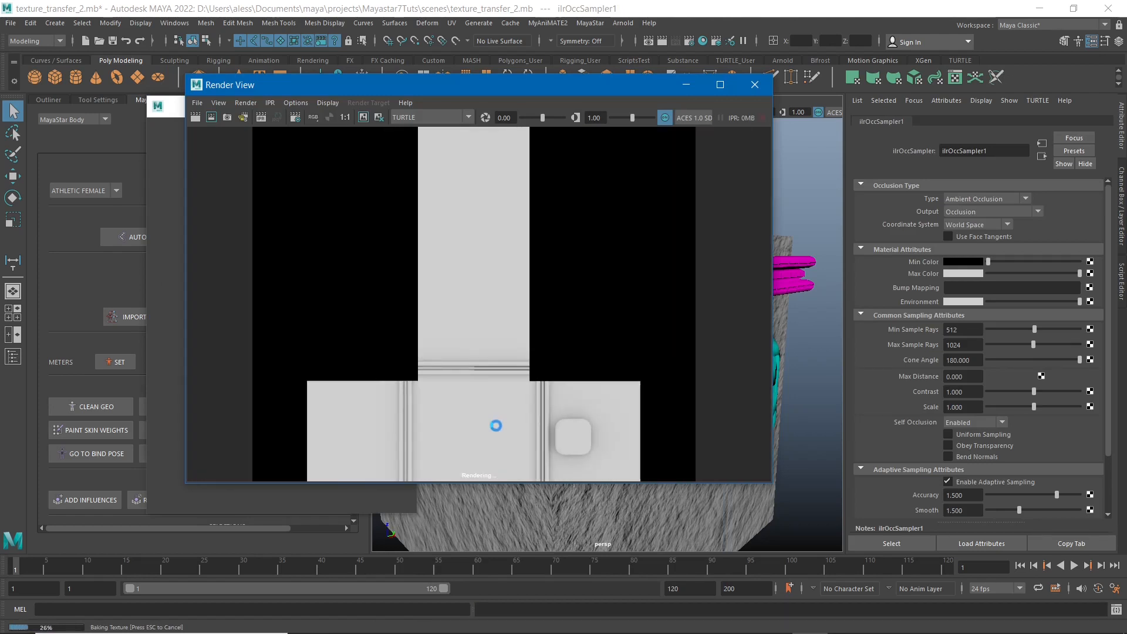
scroll(496, 424, down, 1)
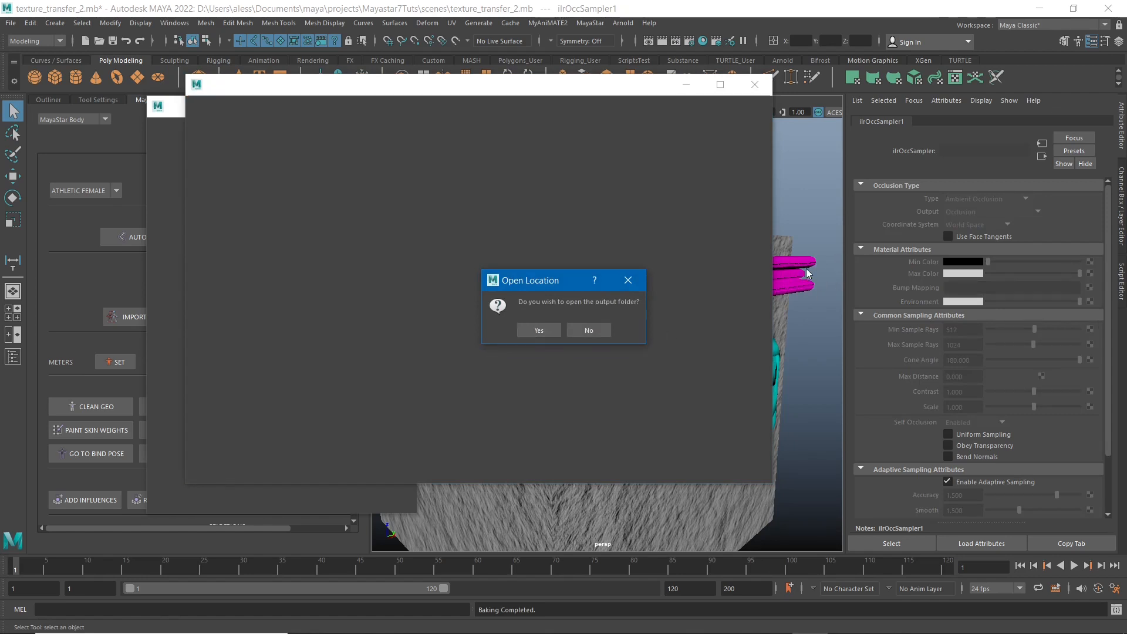
click(536, 332)
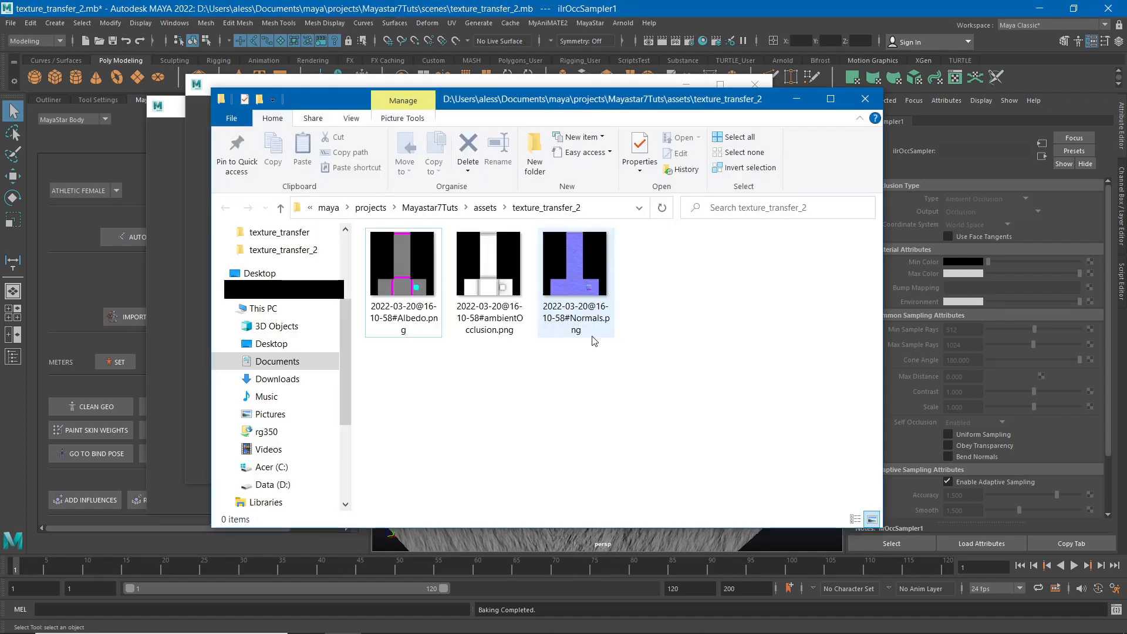
Open the higher-resolution baked Normals image in Photos and examine the detail of the trim bands up close.
right_click(590, 288)
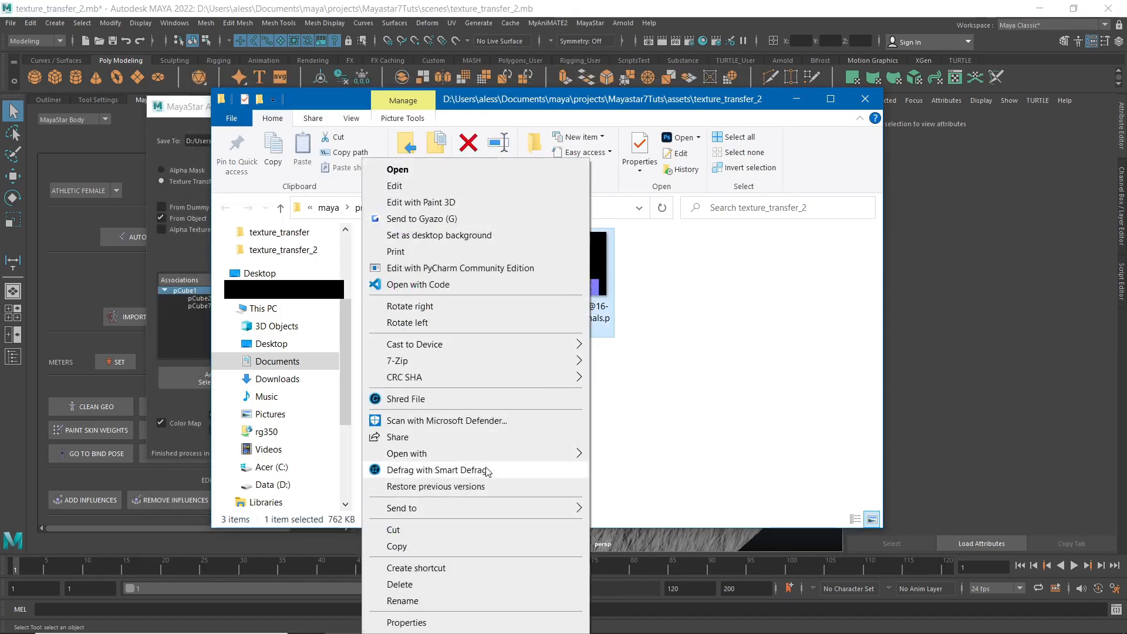
mouse_move(528, 453)
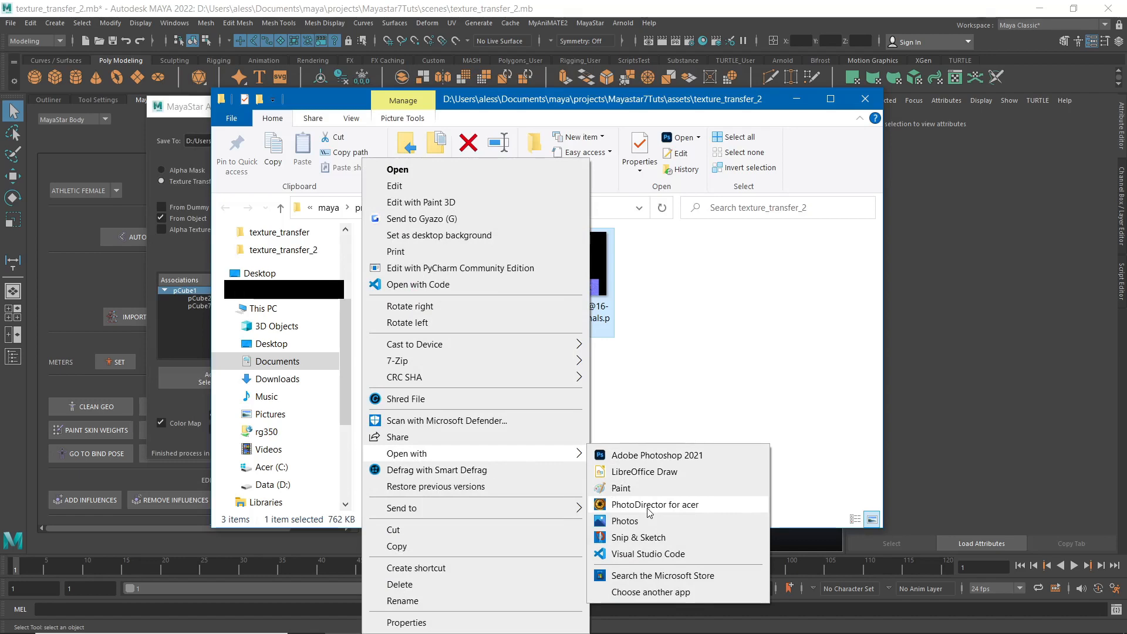
click(634, 520)
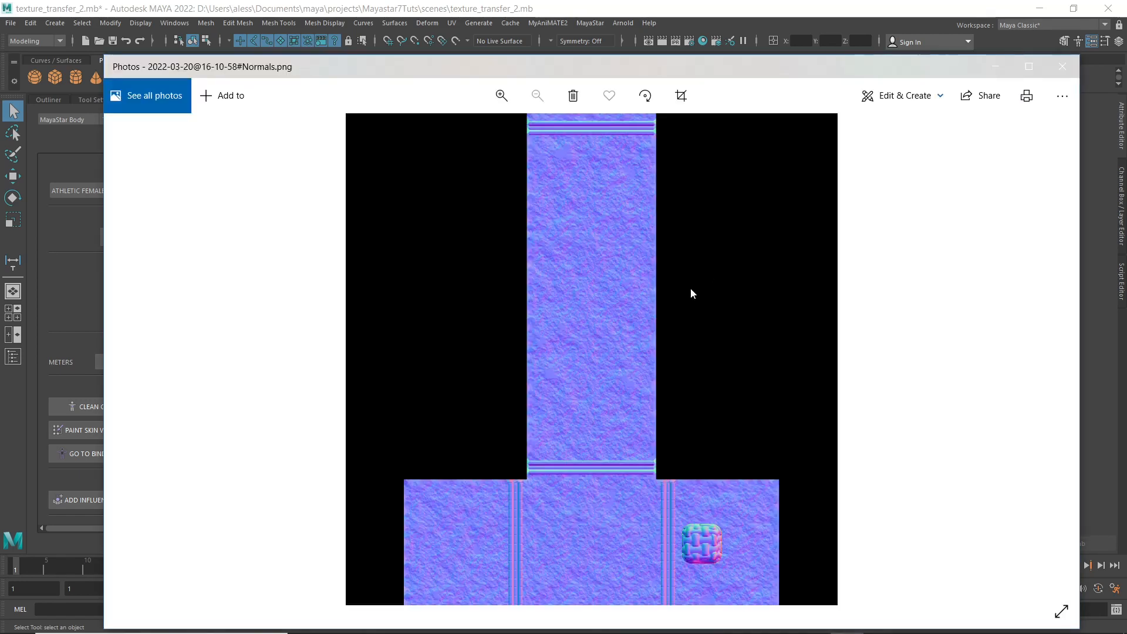
scroll(641, 551, up, 8)
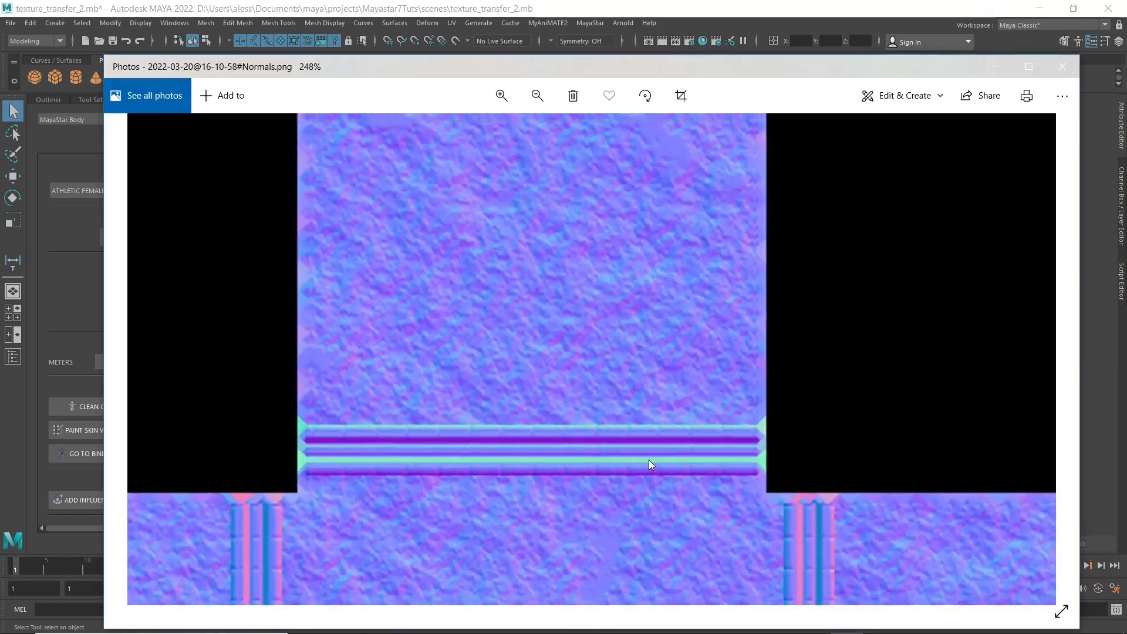
scroll(882, 550, down, 5)
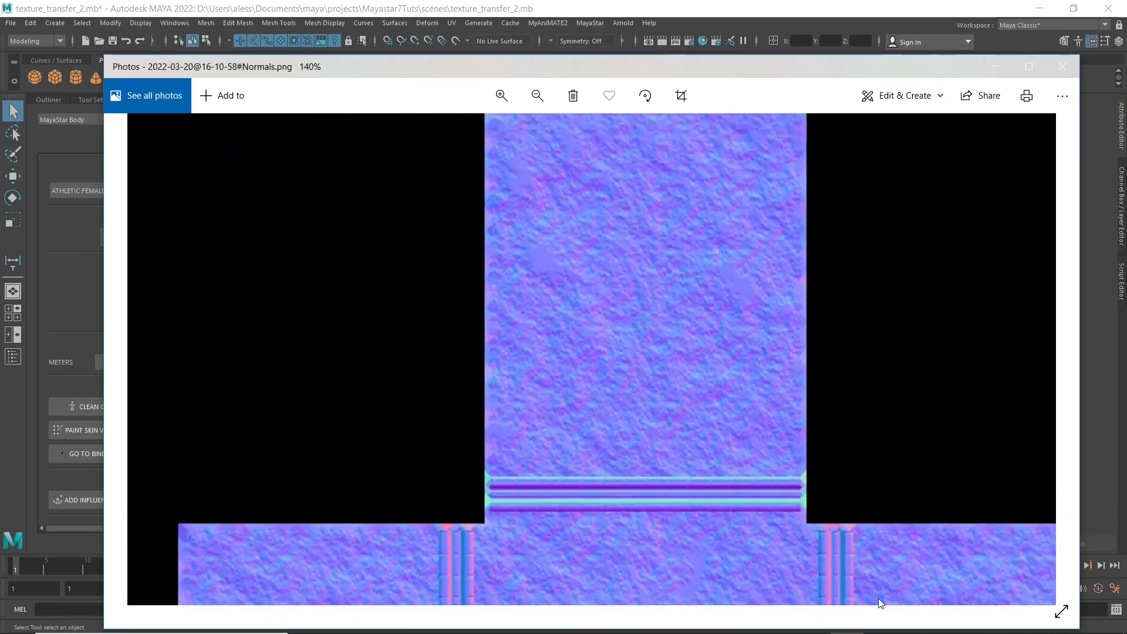
scroll(827, 588, up, 5)
scroll(807, 542, down, 4)
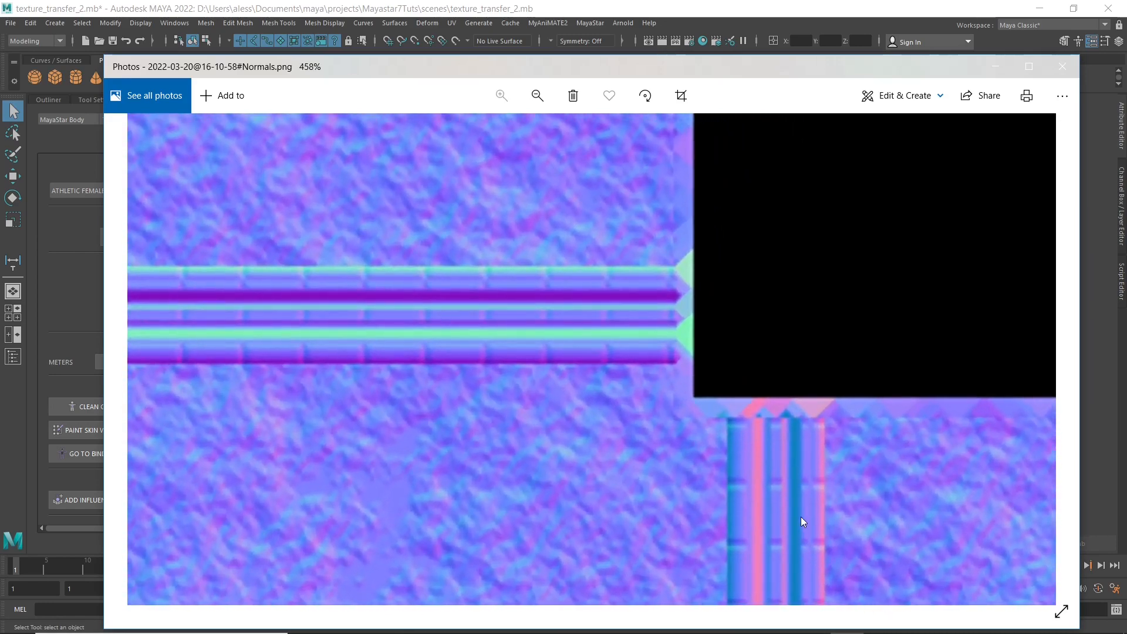
Examine the trim bands and woven block in the baked Normals image up close, then close the image and its folder.
scroll(801, 517, down, 4)
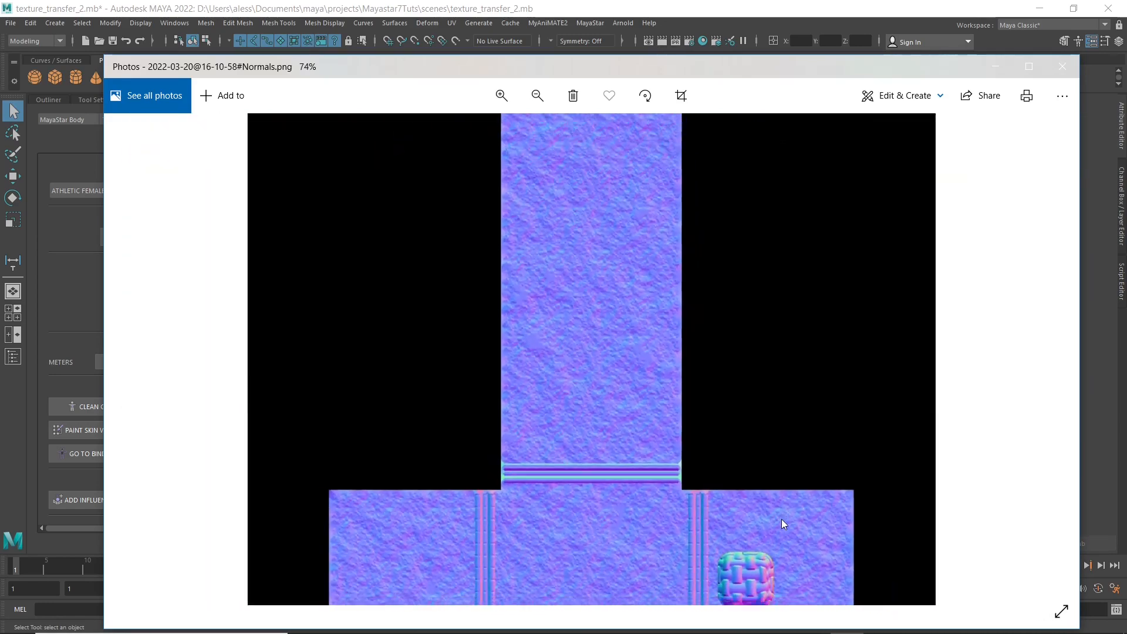
scroll(755, 566, up, 6)
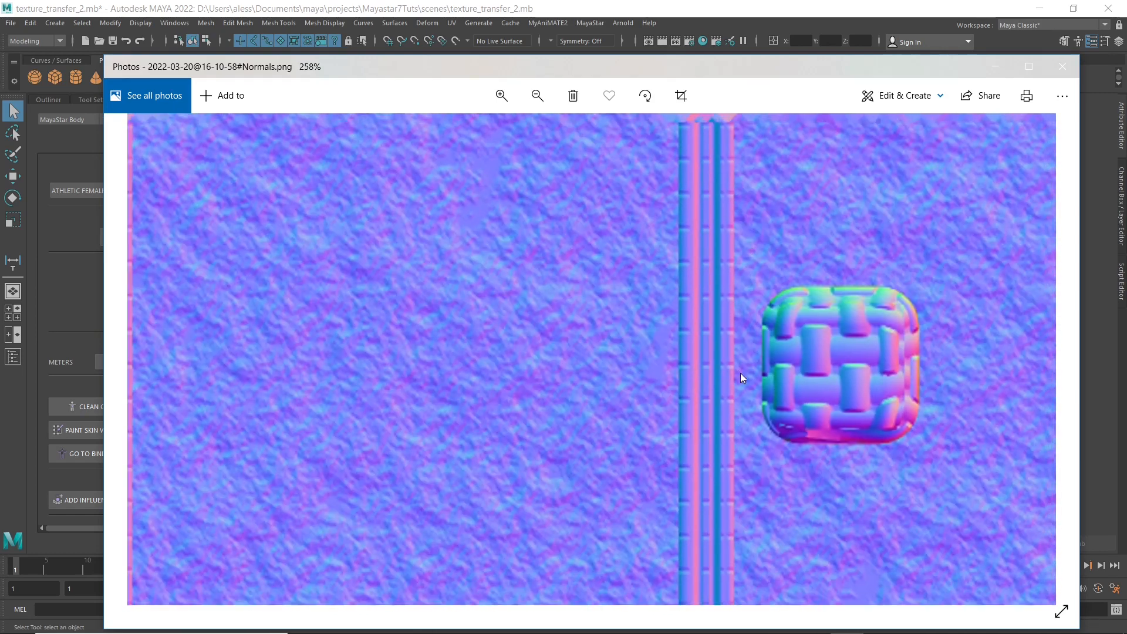
drag(740, 372, 759, 296)
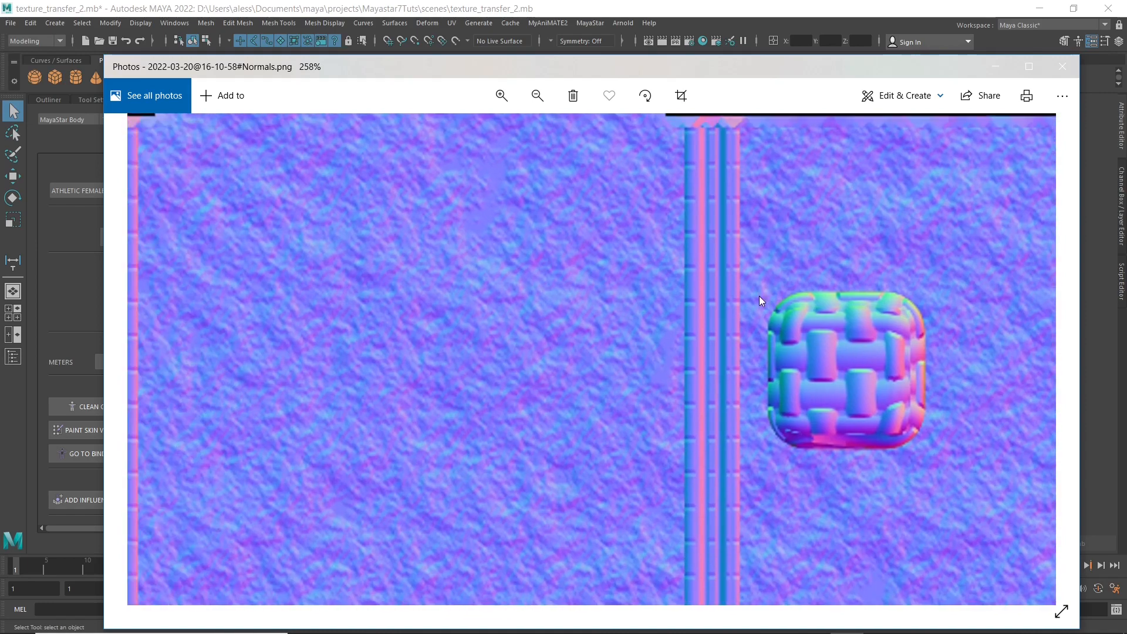
scroll(733, 418, down, 3)
scroll(625, 334, down, 4)
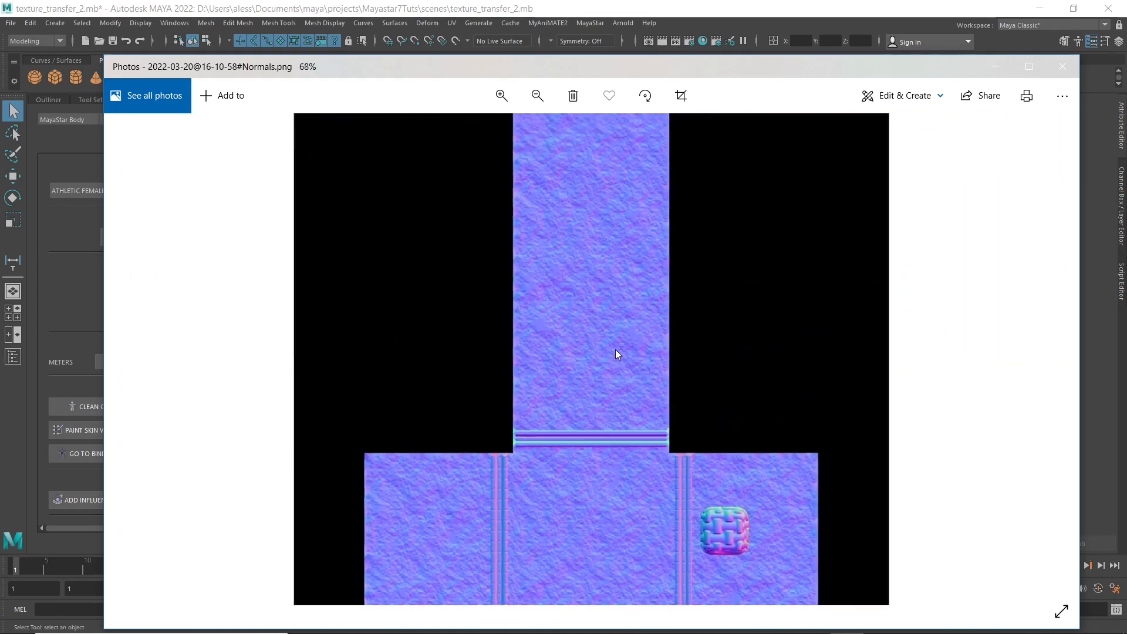
click(1063, 75)
click(796, 100)
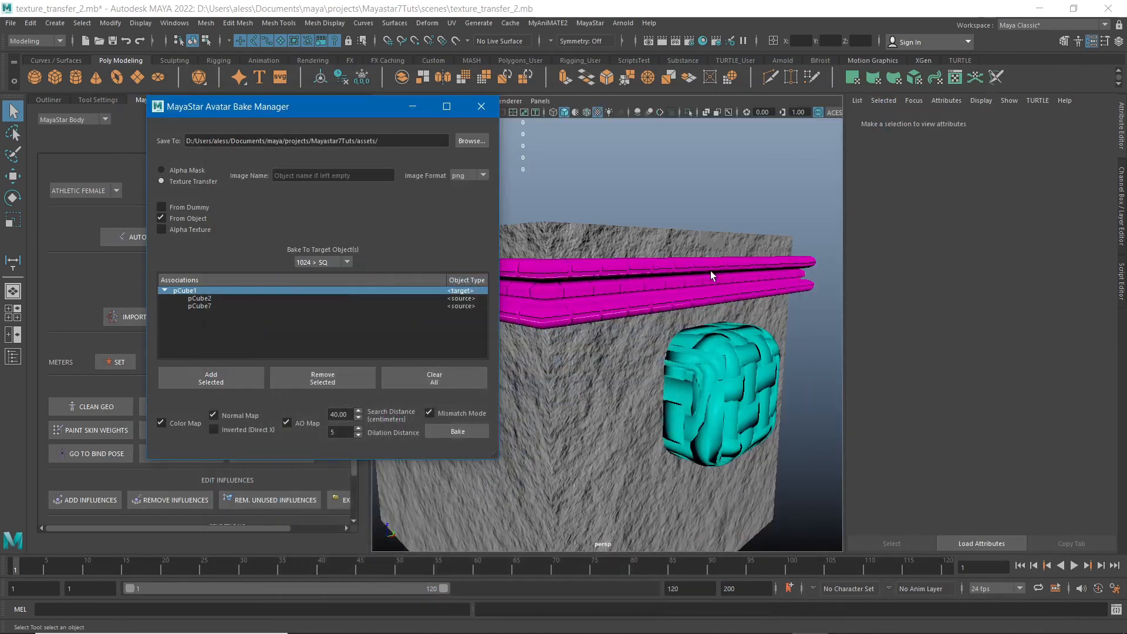
Select the stone cube, the magenta trim and the cyan block together and hide them.
scroll(671, 328, down, 5)
alt+drag(651, 357, 722, 308)
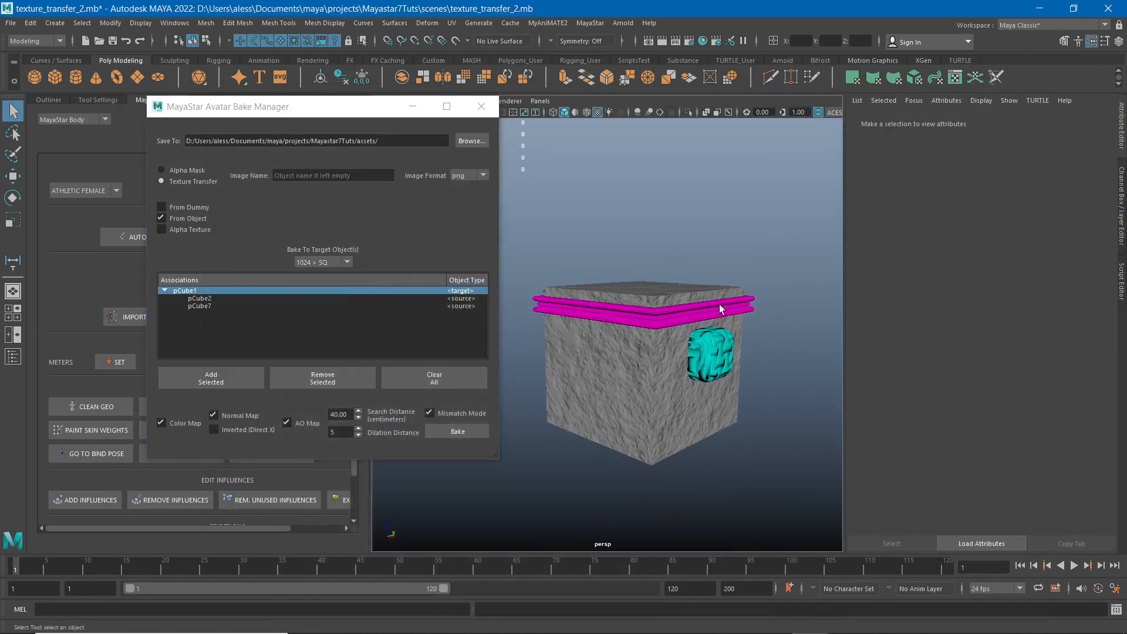
mouse_move(688, 259)
alt+mouse_down()
mouse_move(672, 259)
mouse_move(684, 259)
alt+mouse_up()
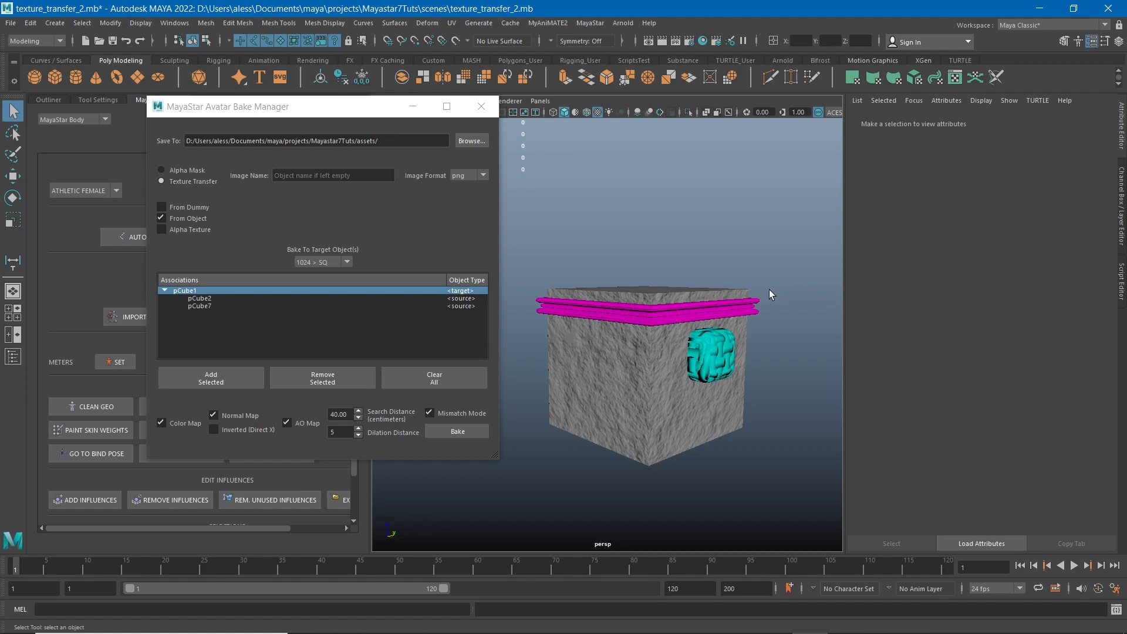
drag(805, 245, 508, 478)
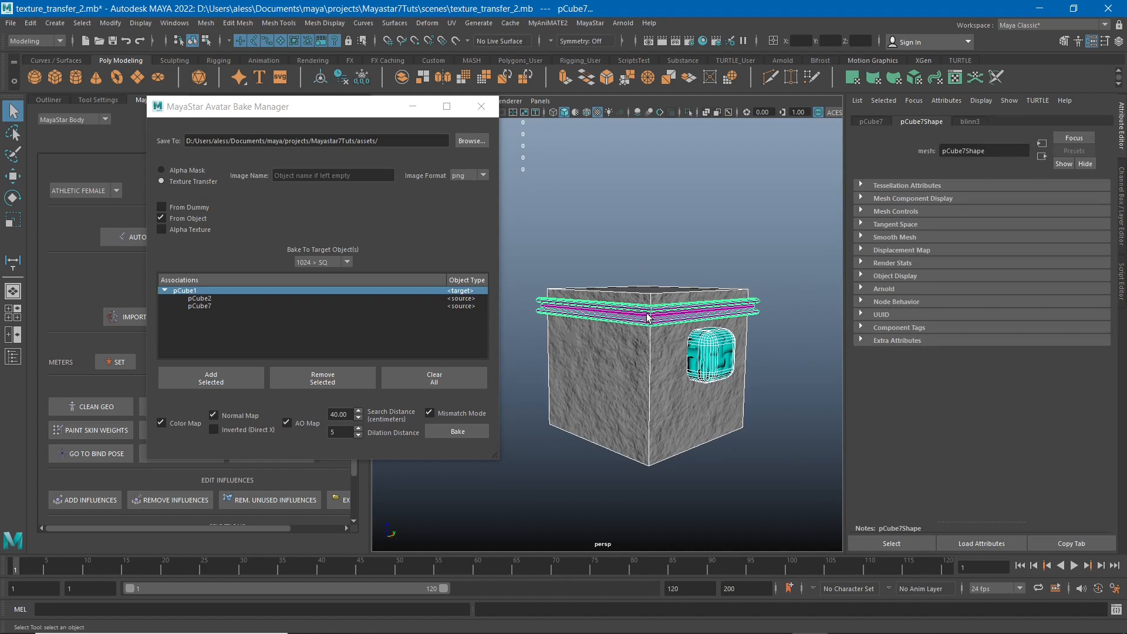
key(h)
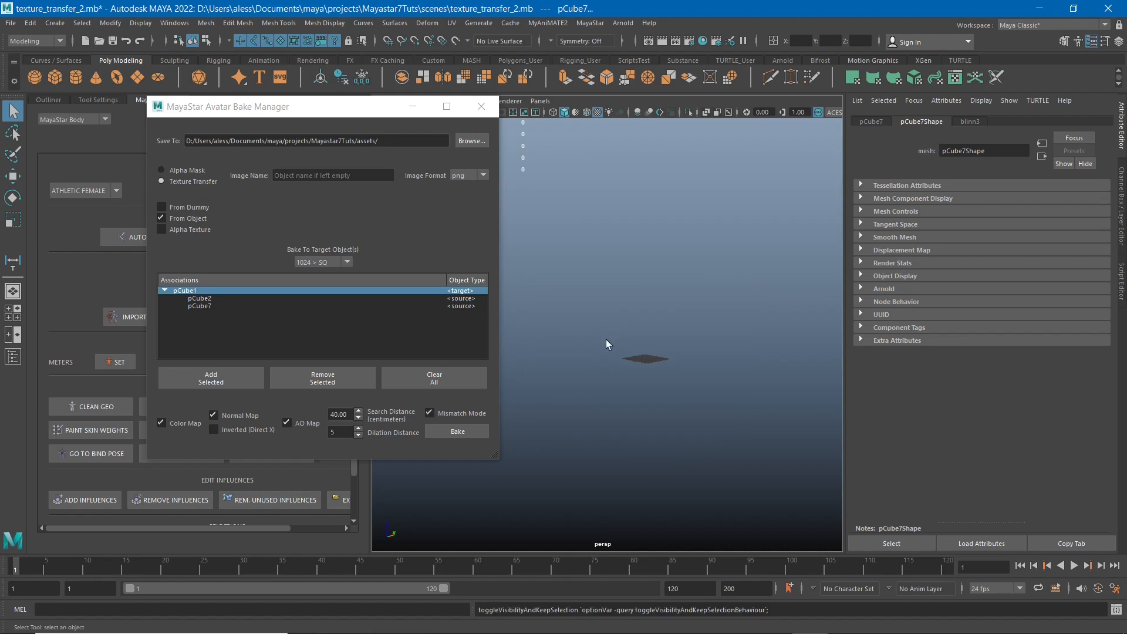
alt+drag(639, 336, 661, 347)
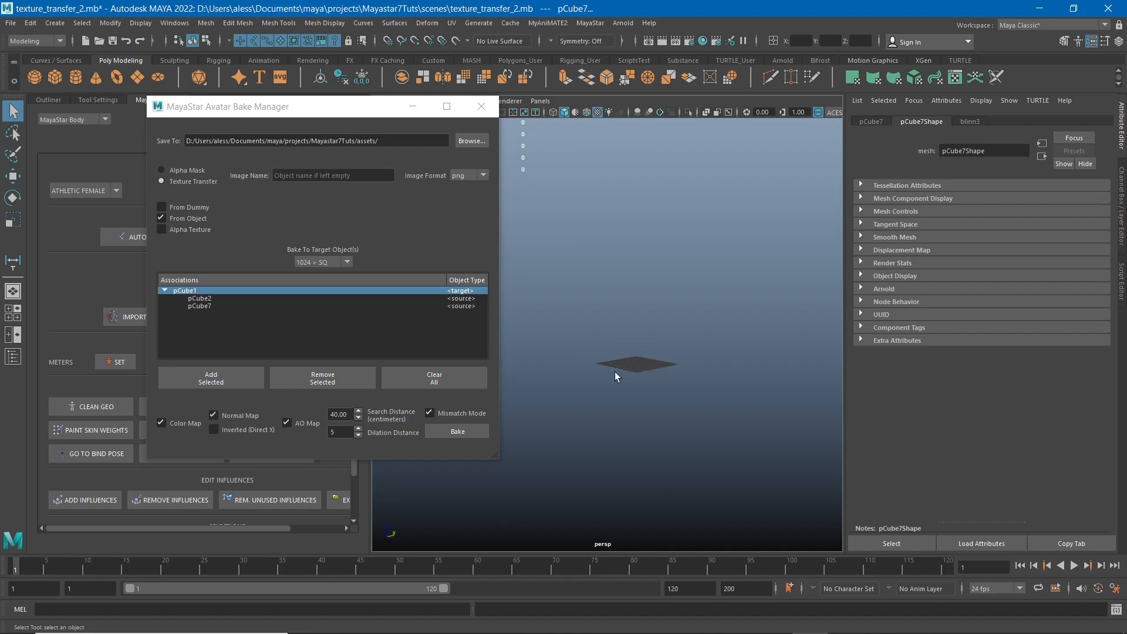
alt+drag(675, 354, 676, 356)
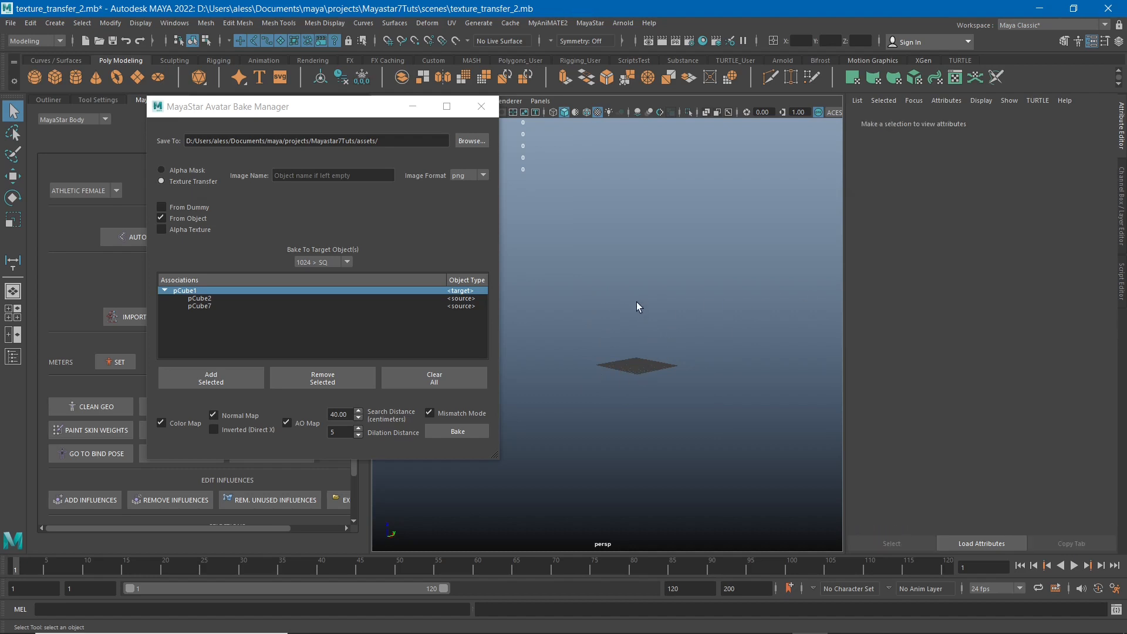
Create a polygon cube at the origin and set its Scale X, Y and Z to 64.
shift+right_drag(636, 302, 639, 346)
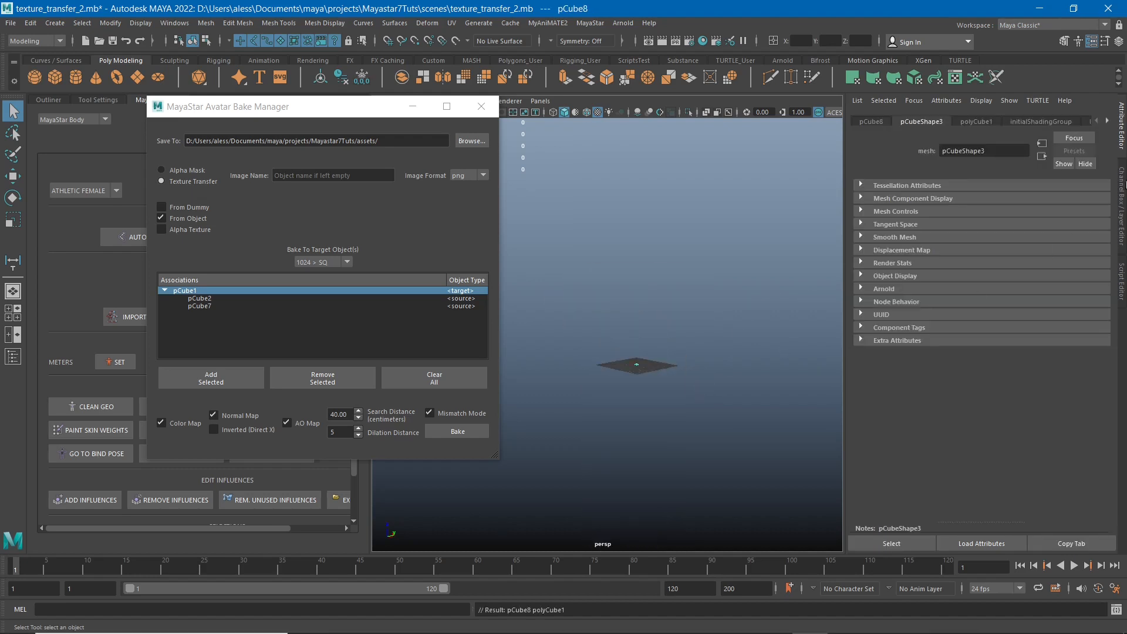
click(1123, 174)
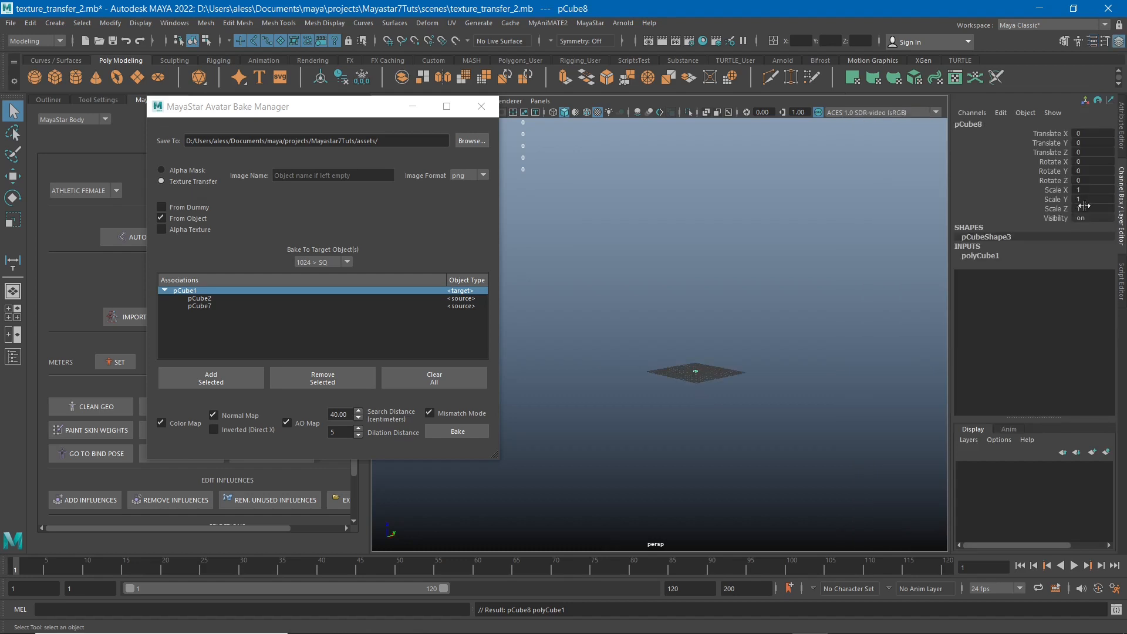
click(1090, 190)
drag(1089, 193, 1092, 207)
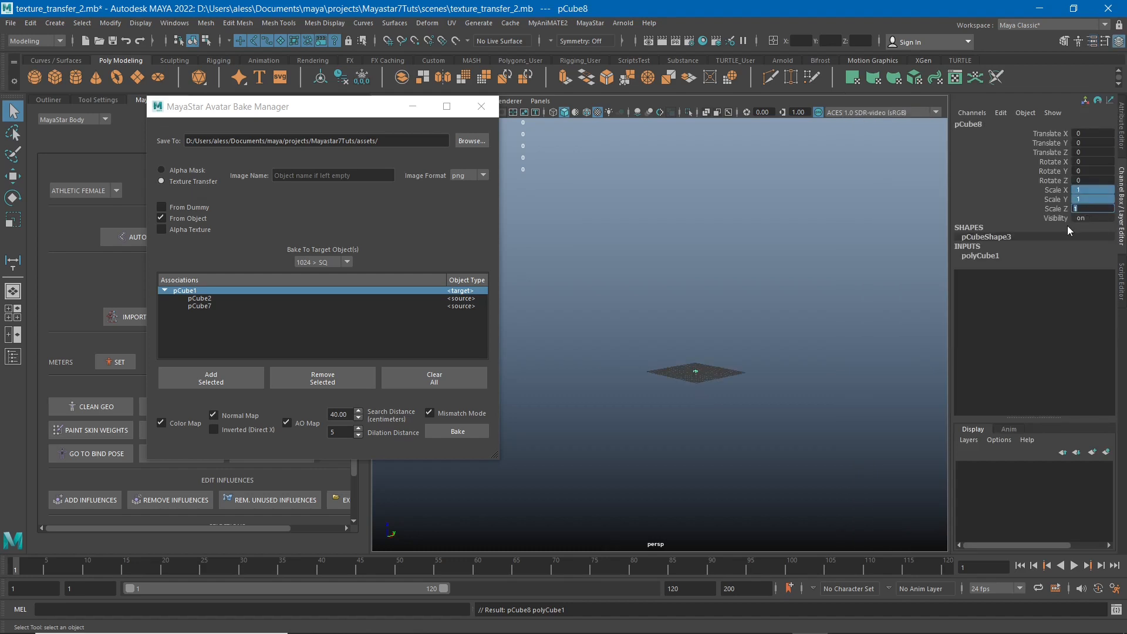
text(64)
key(Return)
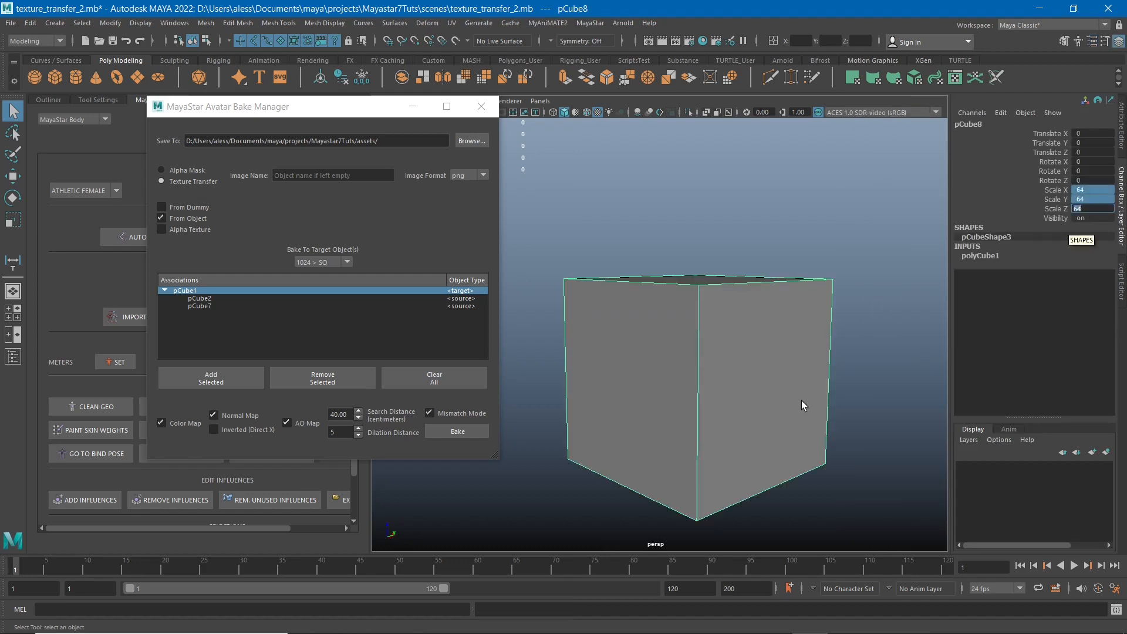
Examine the plain 64-unit cube from several angles and delete it.
alt+drag(802, 401, 747, 343)
alt+middle_drag(786, 333, 747, 320)
mouse_move(747, 320)
alt+mouse_down()
mouse_move(734, 305)
mouse_move(744, 305)
alt+mouse_up()
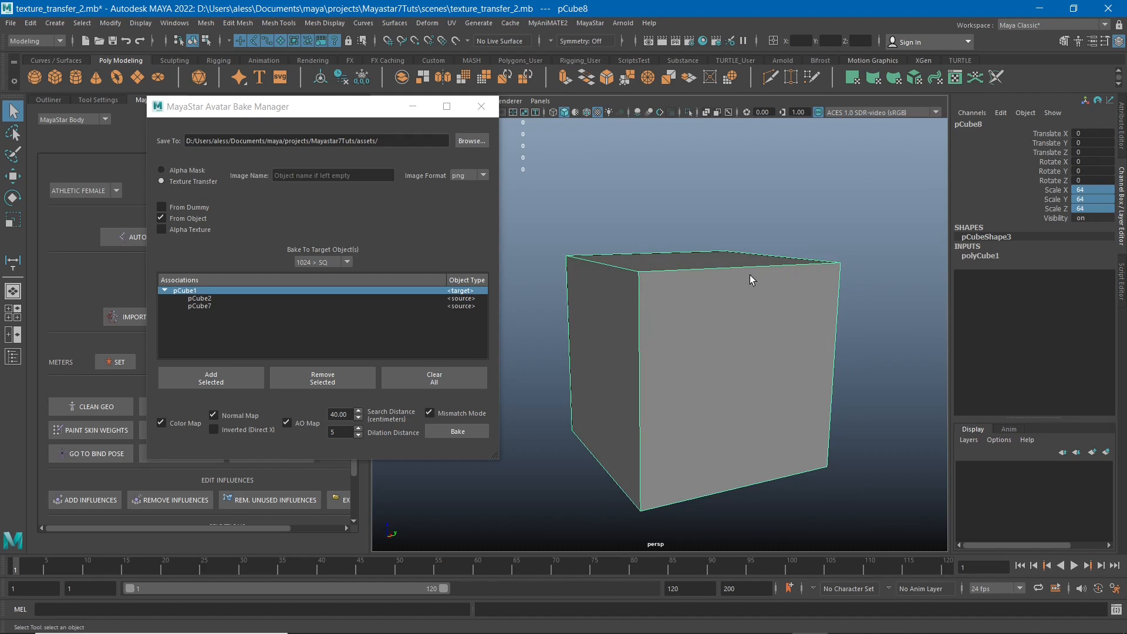
alt+drag(666, 295, 667, 320)
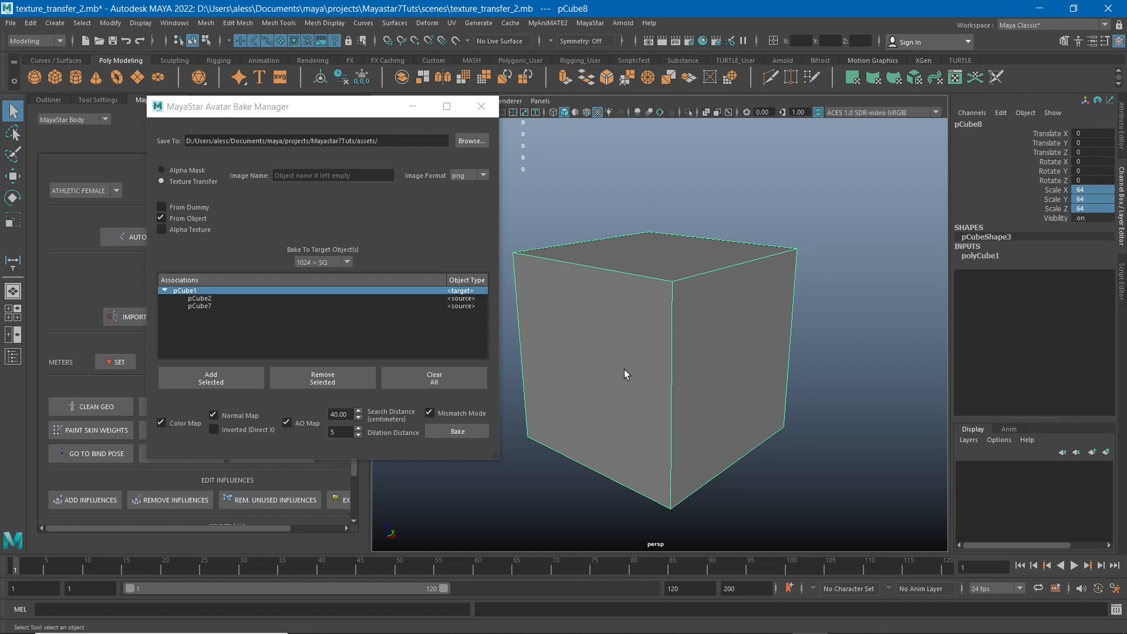
alt+middle_drag(624, 369, 691, 348)
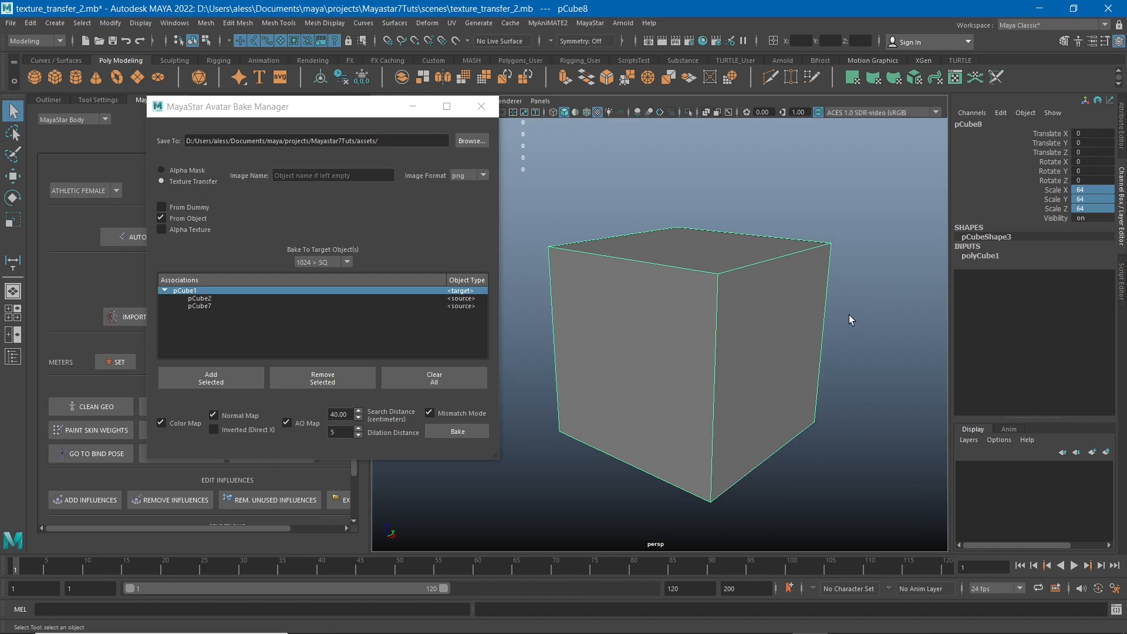
alt+middle_drag(848, 315, 832, 358)
alt+right_drag(832, 358, 810, 337)
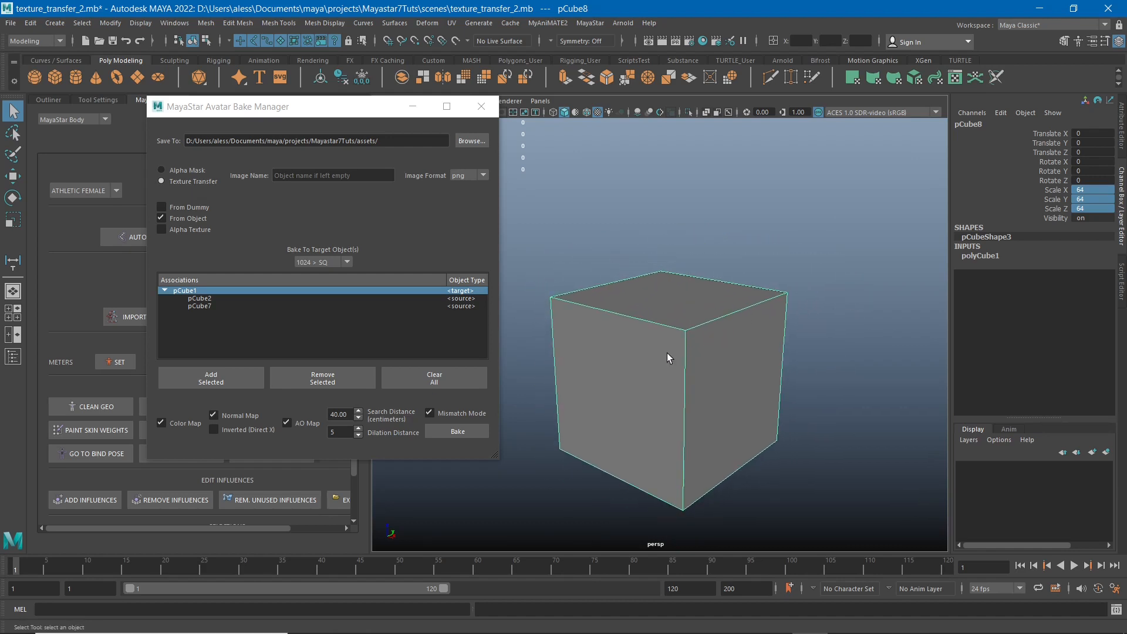
key(Delete)
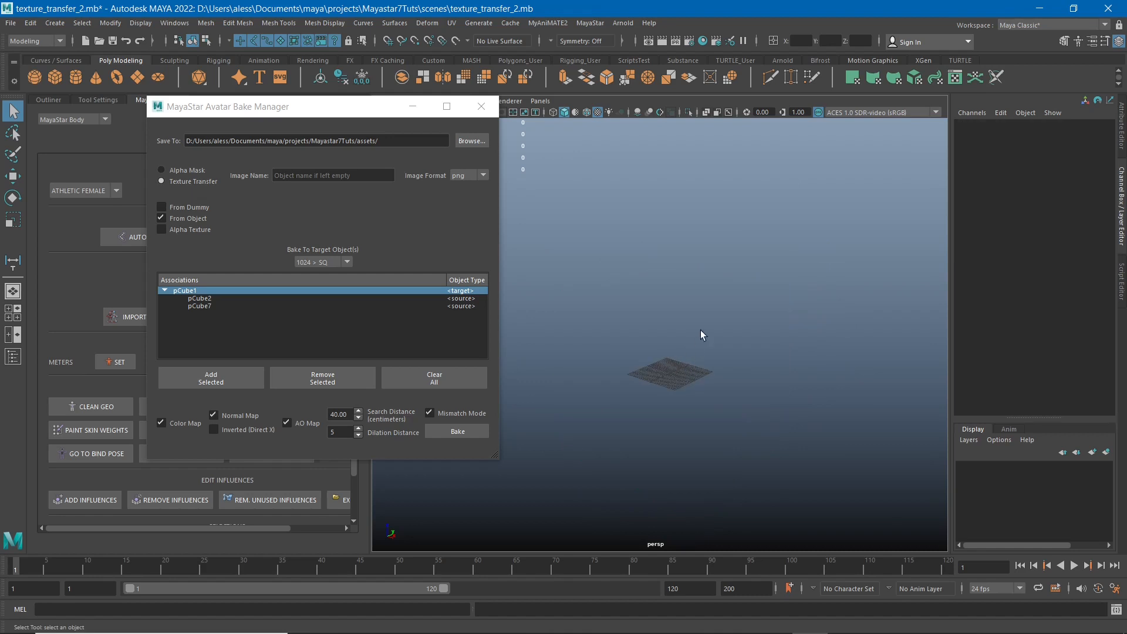
Select the hidden pCube1, pCube2 and pCube7 and make them visible again.
click(50, 99)
drag(234, 109, 297, 120)
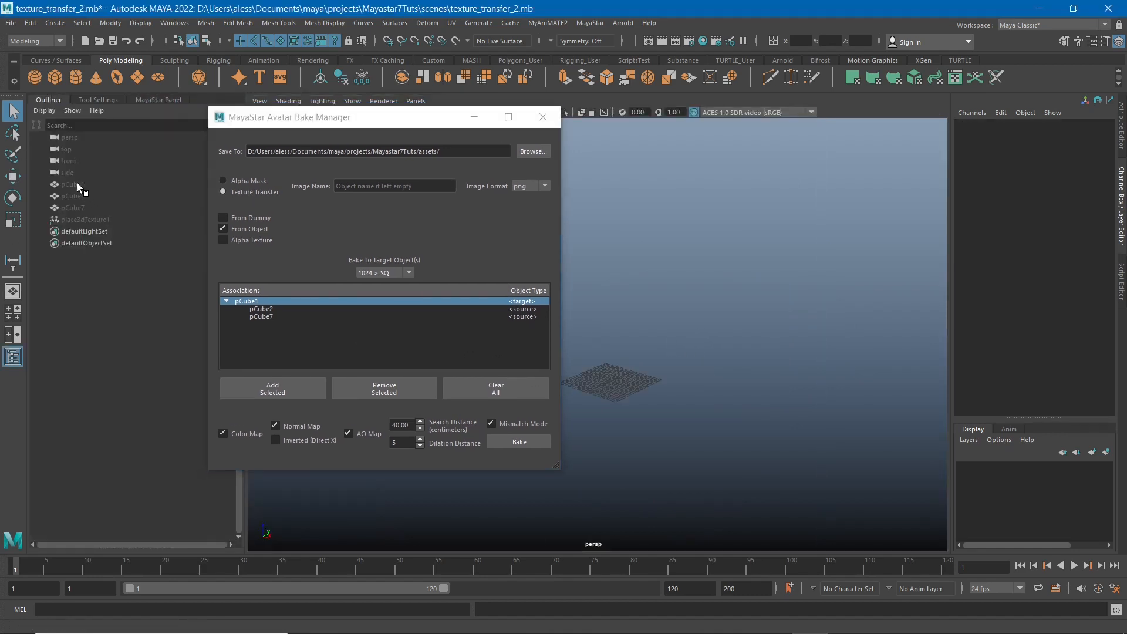
drag(77, 182, 76, 209)
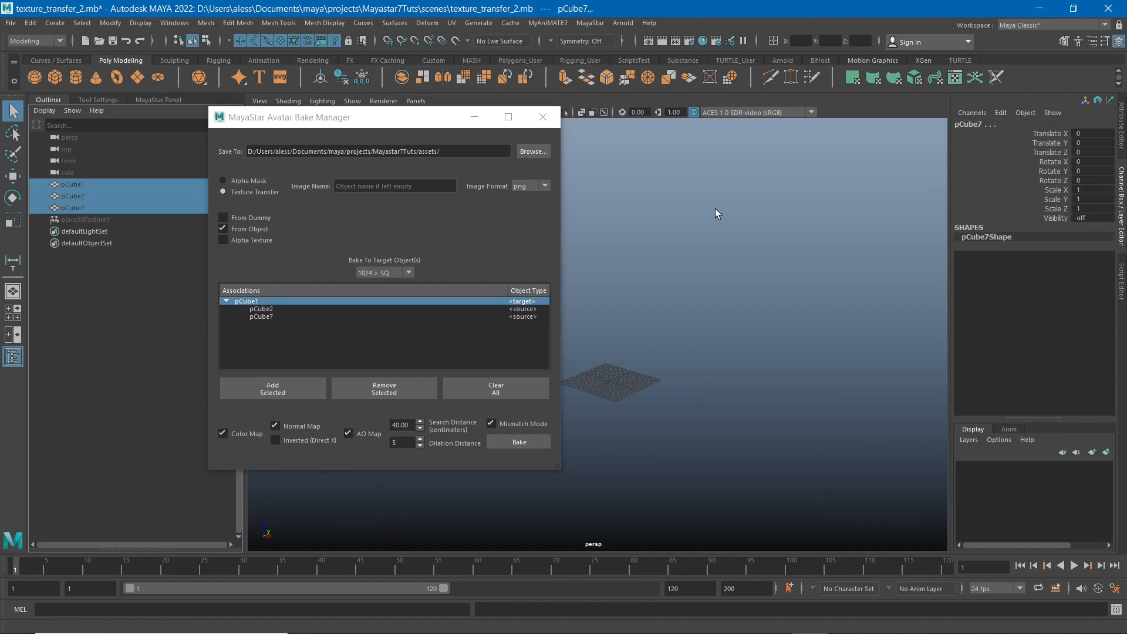
key(h)
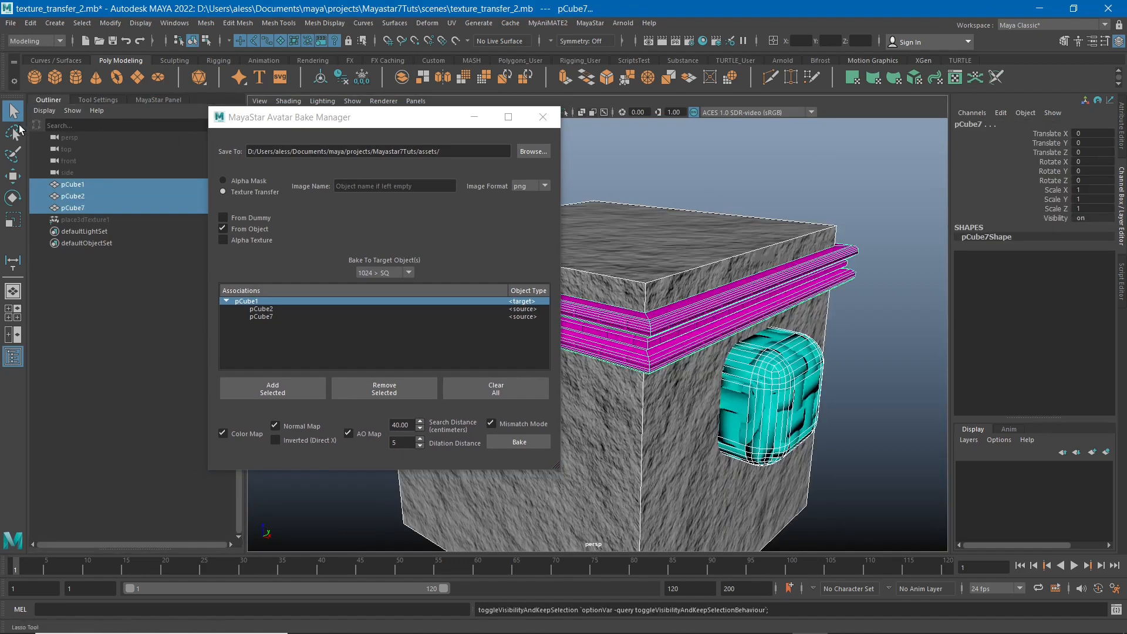
click(49, 101)
Group the selected stone cube, magenta trim and cyan block into one group.
alt+middle_drag(652, 293, 679, 291)
drag(371, 123, 172, 145)
alt+middle_drag(675, 313, 701, 302)
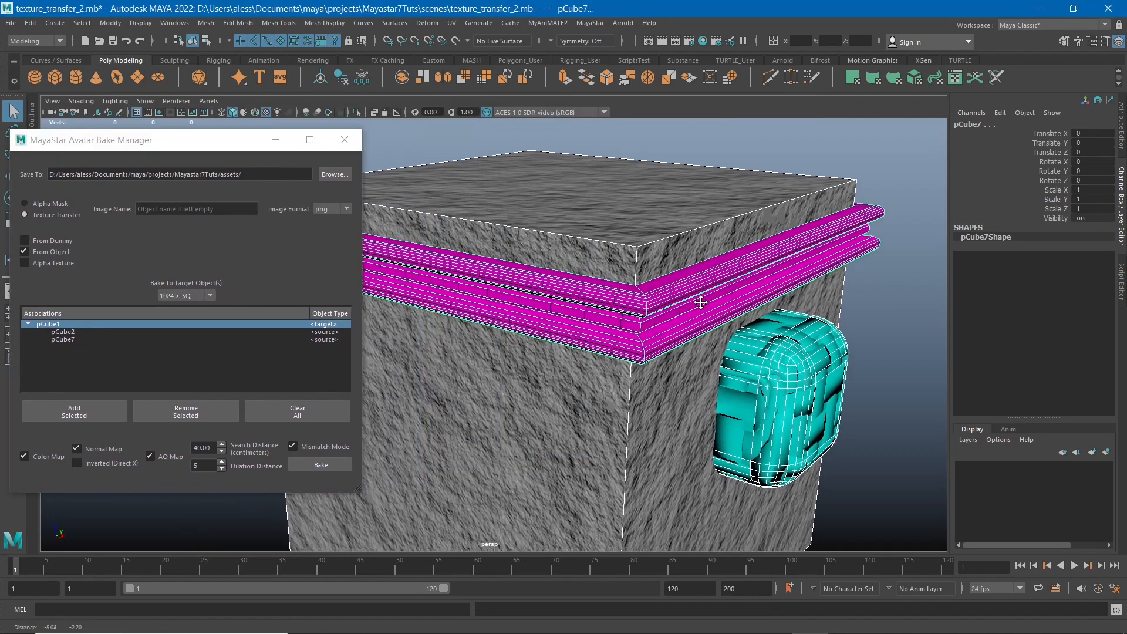
scroll(701, 302, down, 6)
key(ctrl+g)
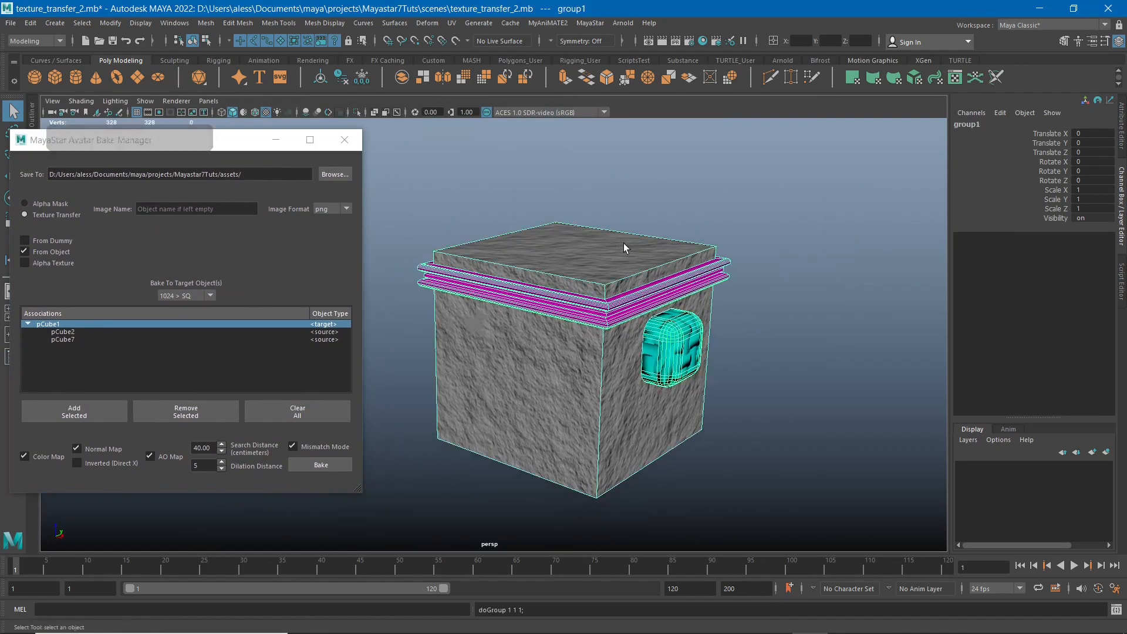
Set the group's Scale X, Y and Z to 0.01 and examine the shrunken objects against the grid.
drag(1091, 190, 1093, 210)
text(0.)
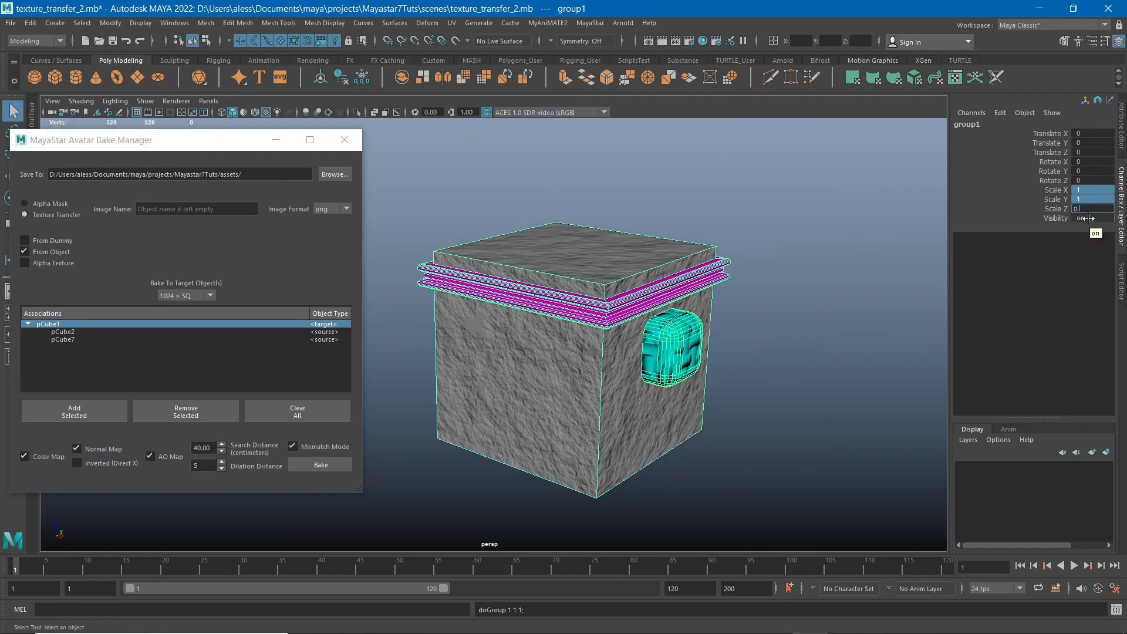
key(BackSpace)
key(BackSpace)
text(1)
key(Return)
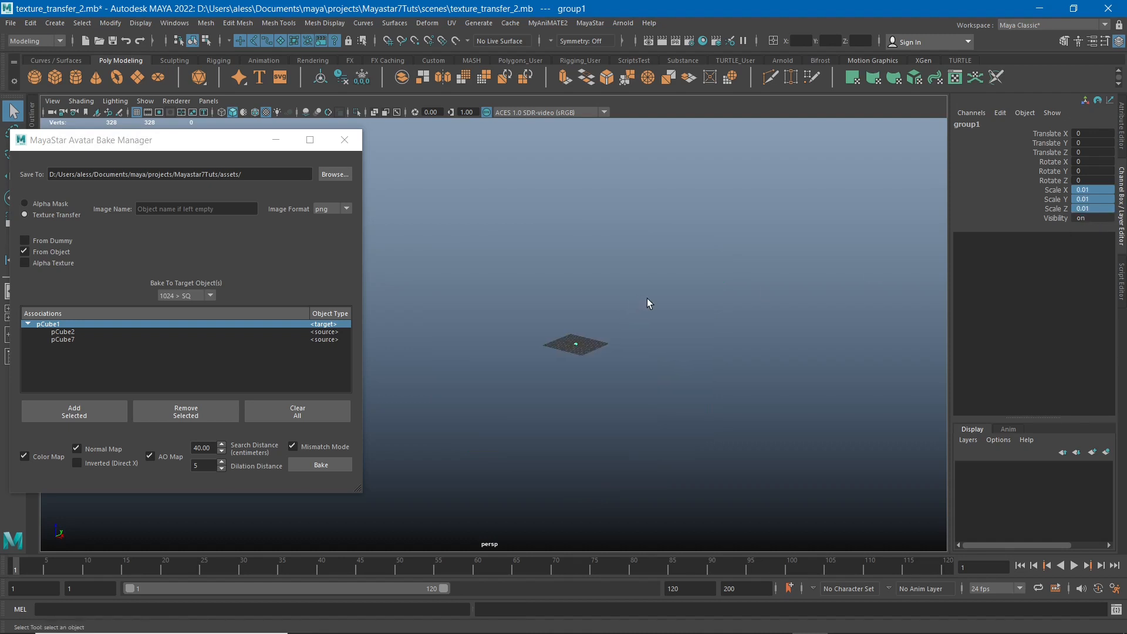
key(f)
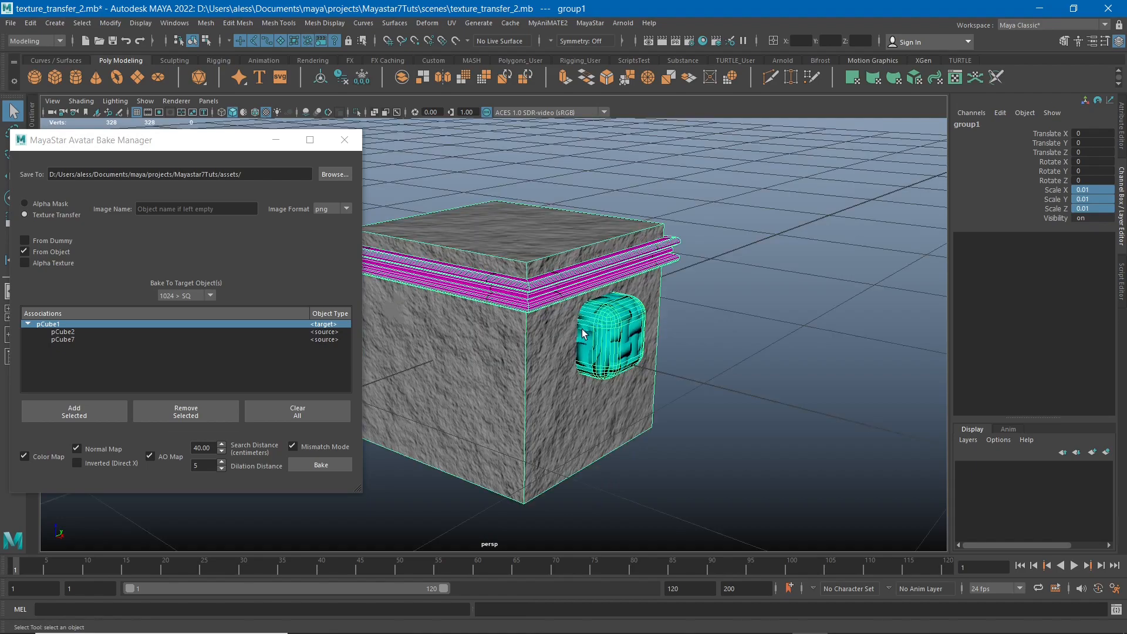
alt+middle_drag(584, 334, 716, 317)
alt+right_drag(716, 317, 431, 237)
alt+middle_drag(515, 303, 563, 292)
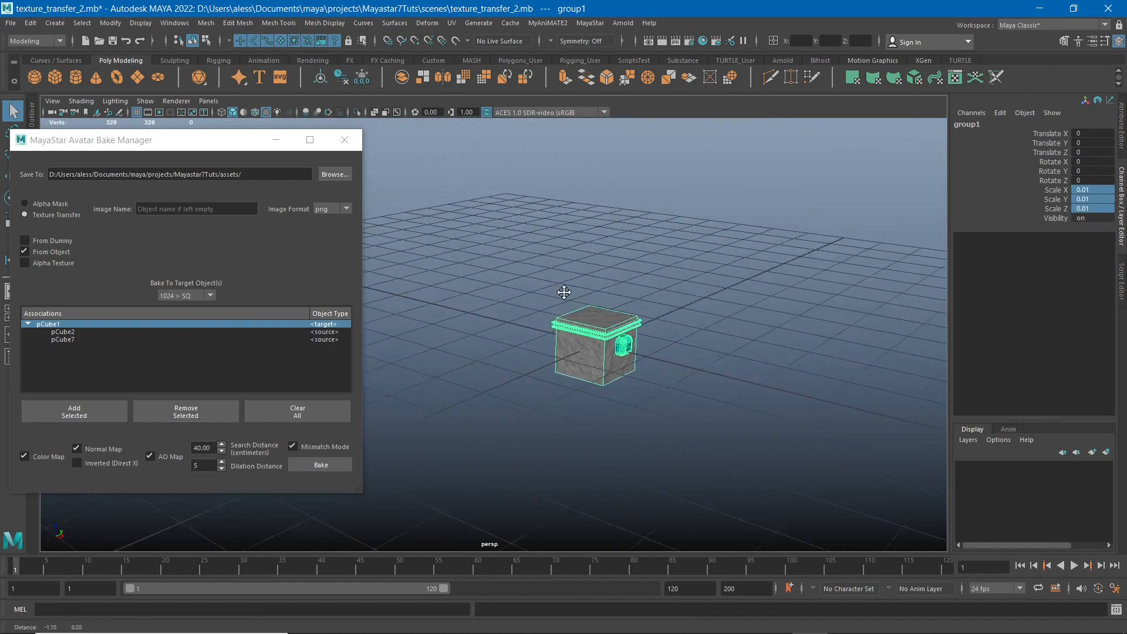
alt+drag(564, 292, 575, 241)
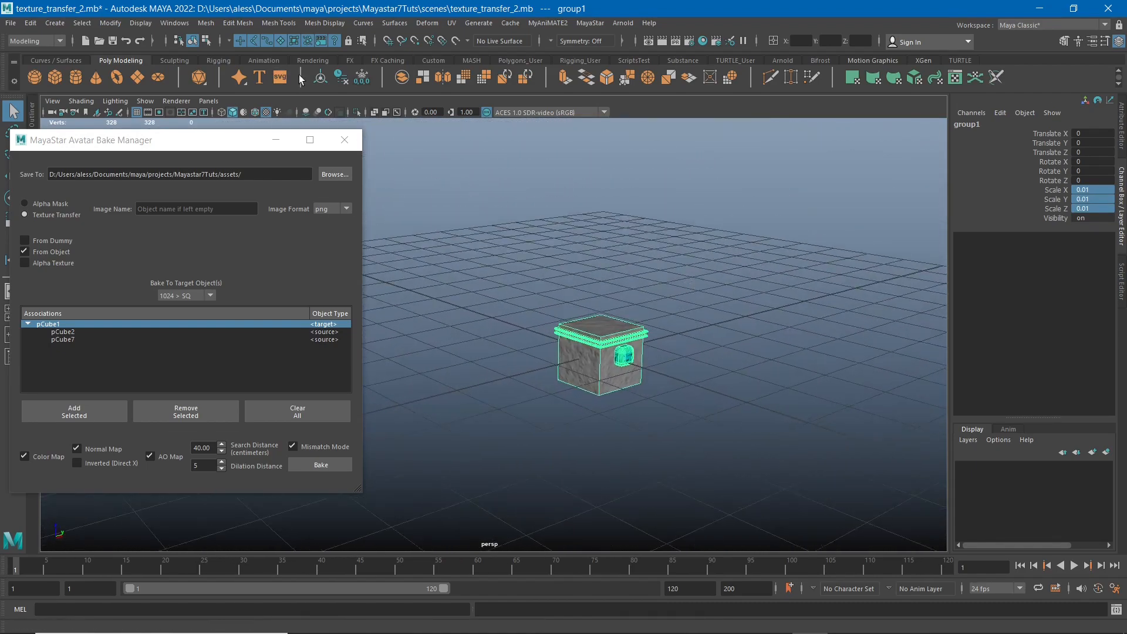
Freeze the group's transformations and ungroup the three objects.
click(343, 78)
drag(209, 150, 325, 180)
click(29, 24)
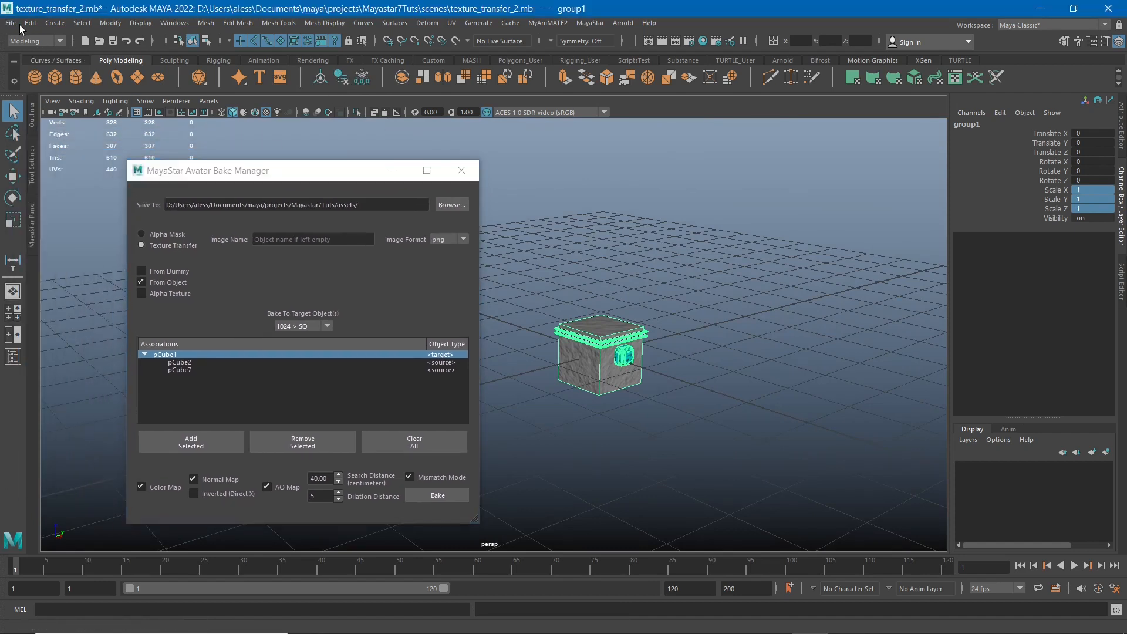
click(56, 261)
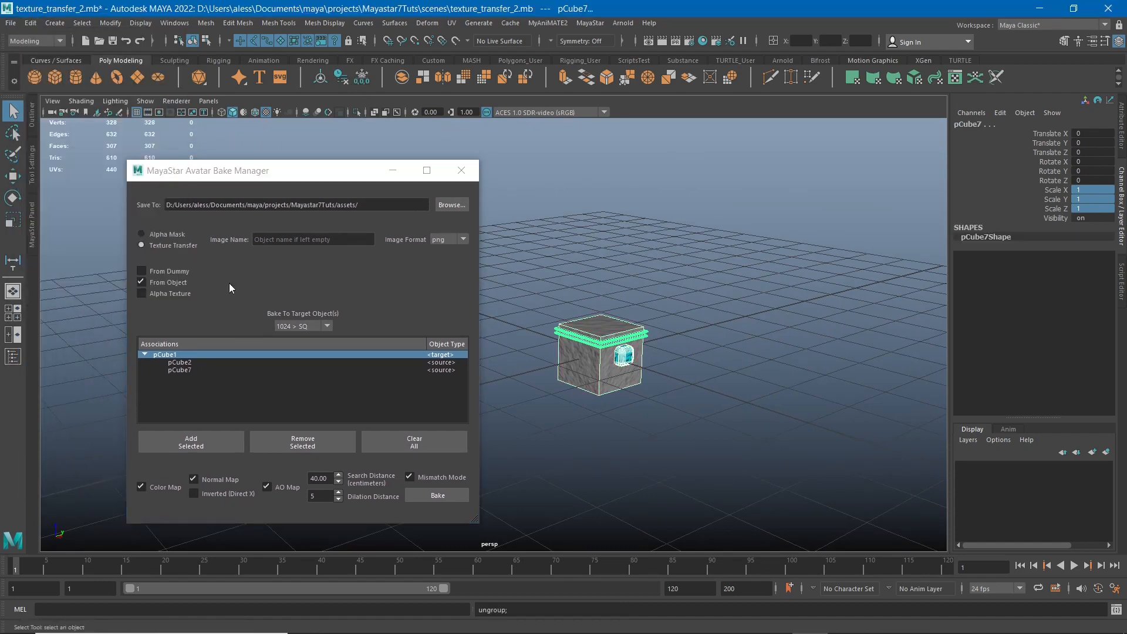
Select the three ungrouped objects to check their transform values, then clear the selection.
click(723, 326)
alt+middle_drag(724, 326, 728, 321)
drag(731, 255, 616, 371)
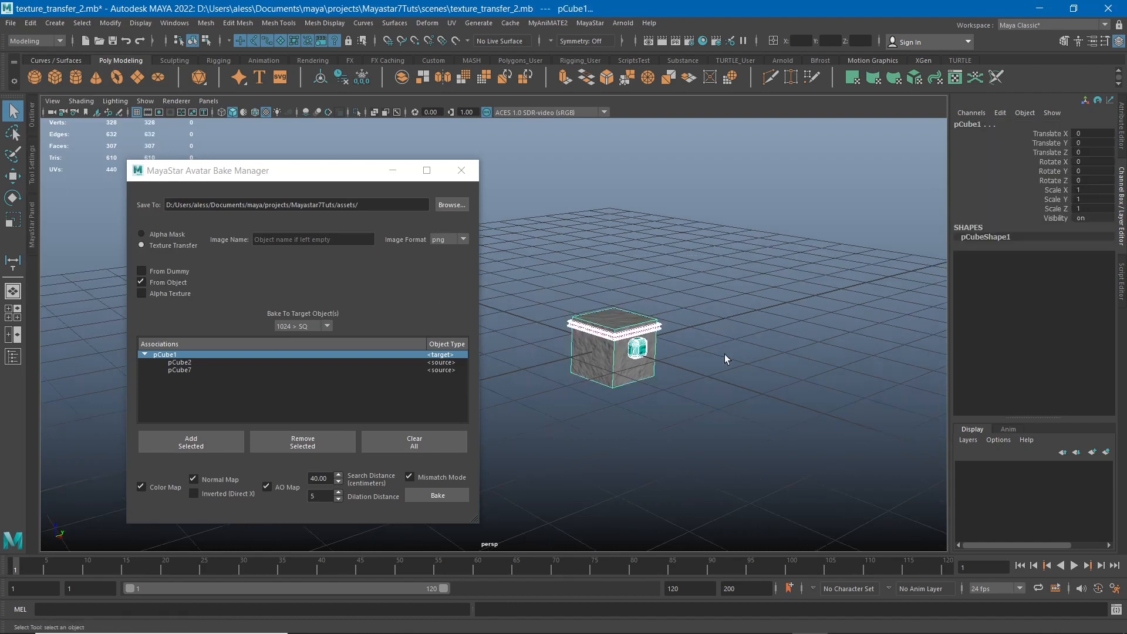
alt+middle_drag(740, 323, 754, 311)
drag(274, 172, 237, 130)
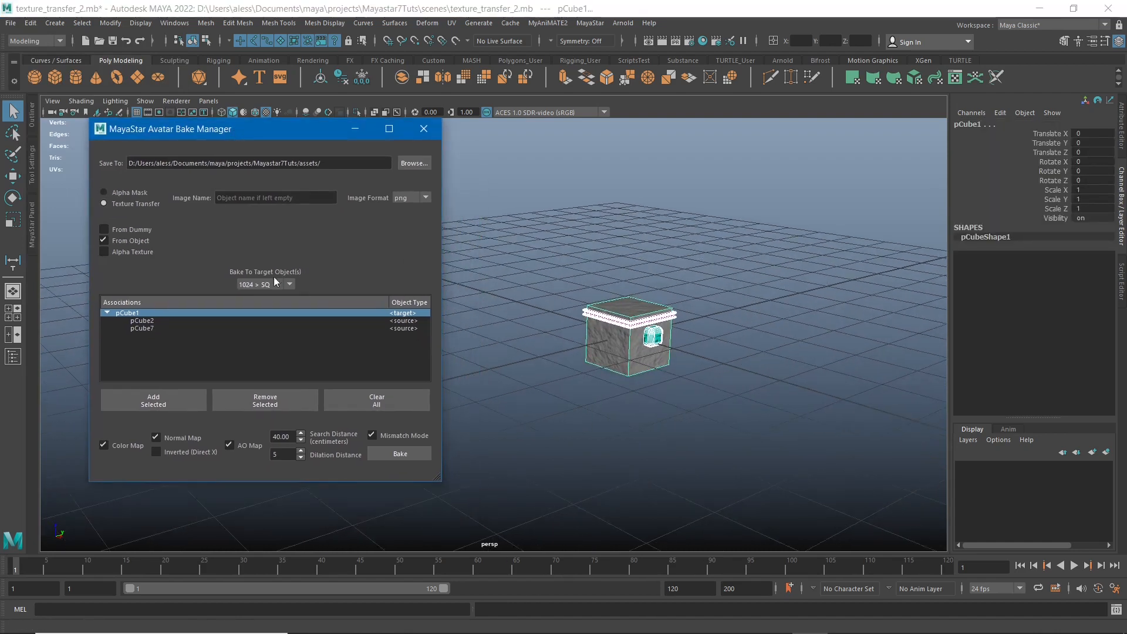
click(494, 382)
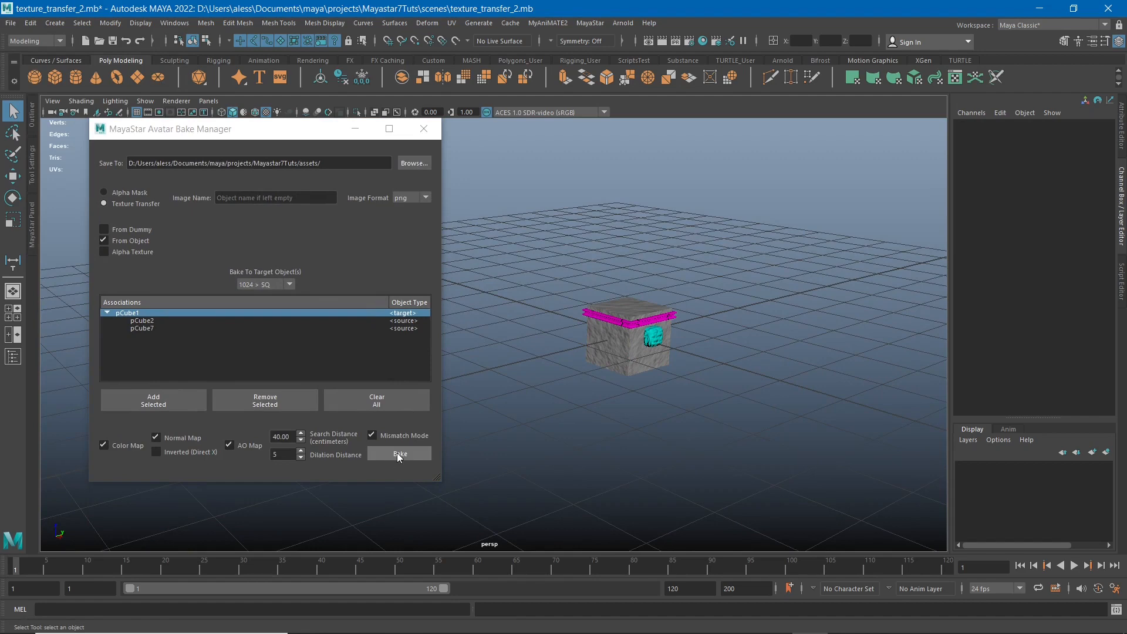
Try to bake the color, normal and AO maps onto the shrunken cube and show the widened Script Editor to read the output.
click(397, 452)
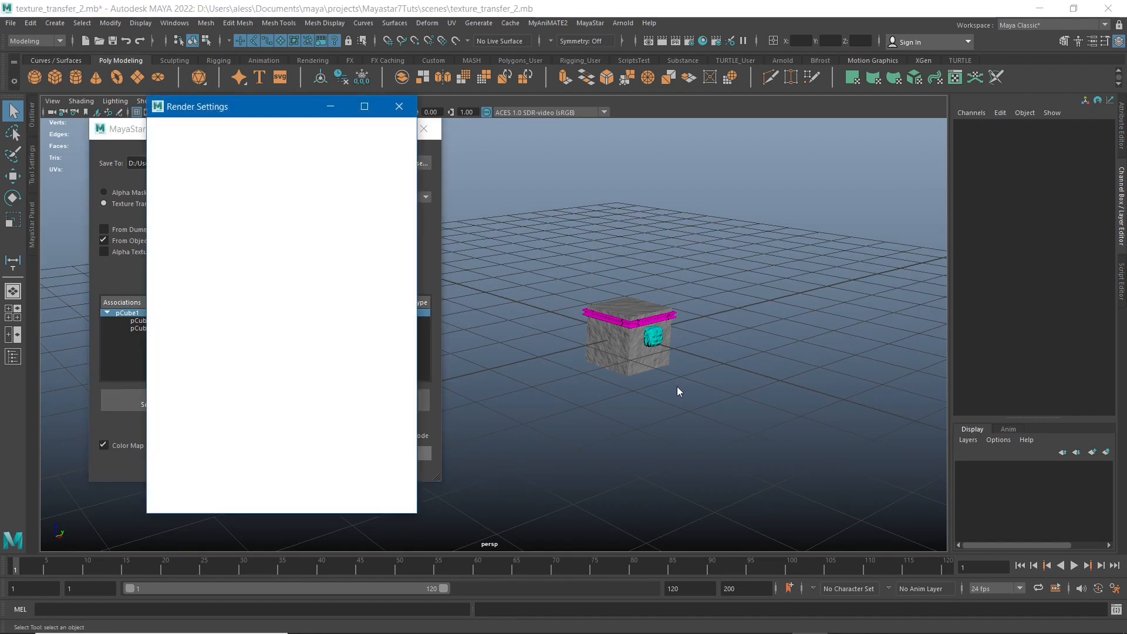
click(1122, 290)
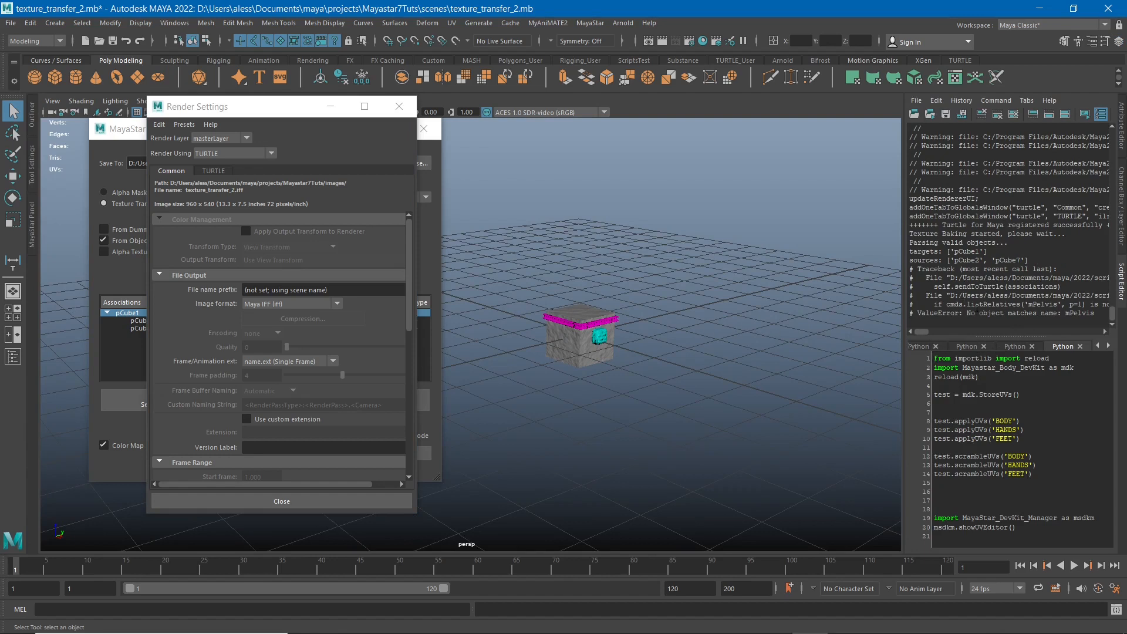
drag(909, 313, 1013, 313)
click(1098, 315)
click(1013, 313)
drag(903, 286, 862, 286)
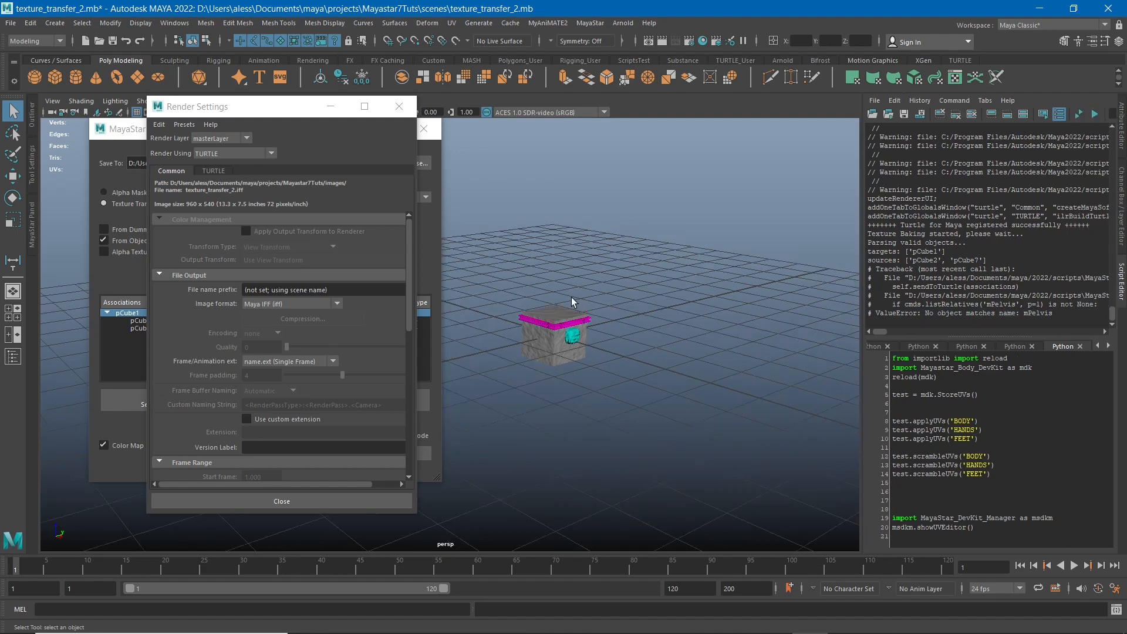
Select the three shrunken objects and examine the traceback in the script output and the bake's Search Distance value.
drag(631, 275, 415, 418)
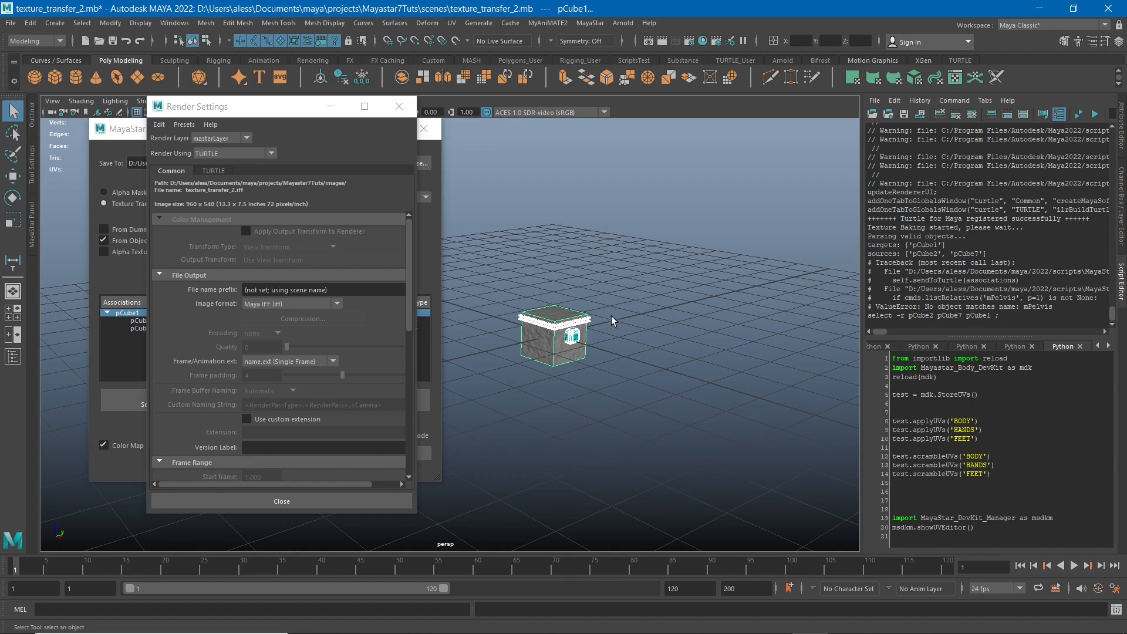
drag(608, 291, 526, 393)
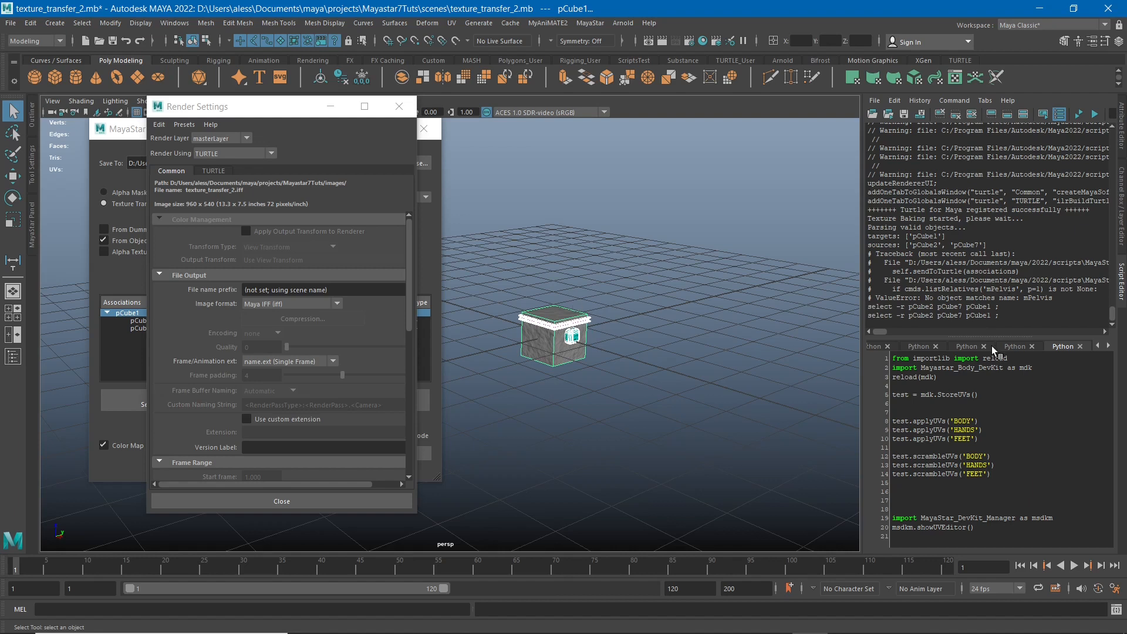
drag(1072, 302, 868, 254)
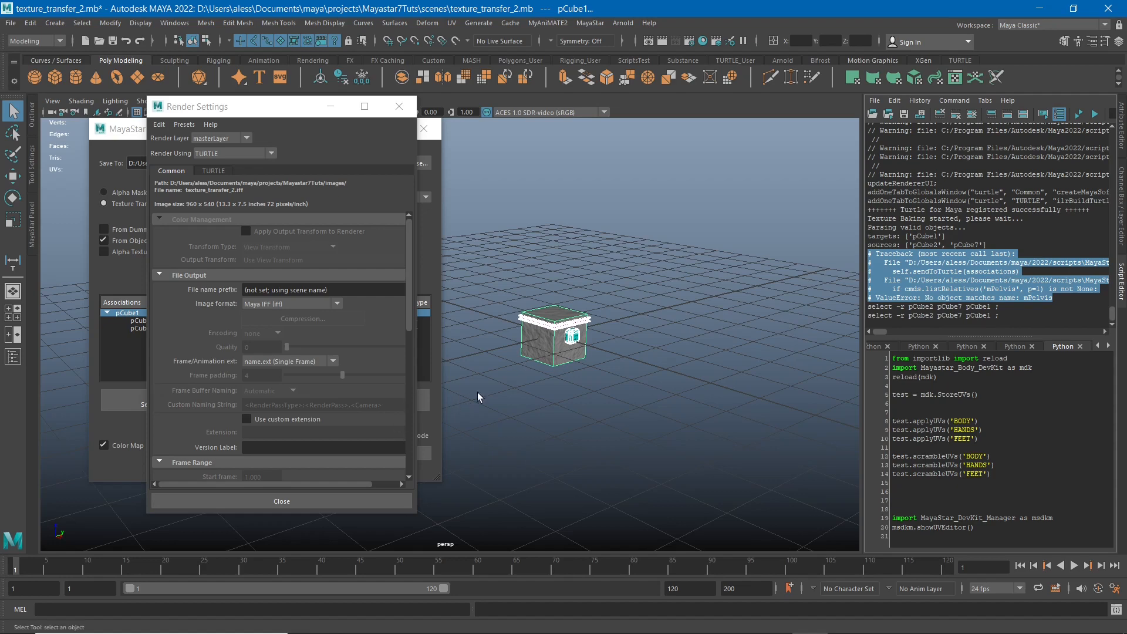
drag(244, 107, 902, 162)
click(280, 437)
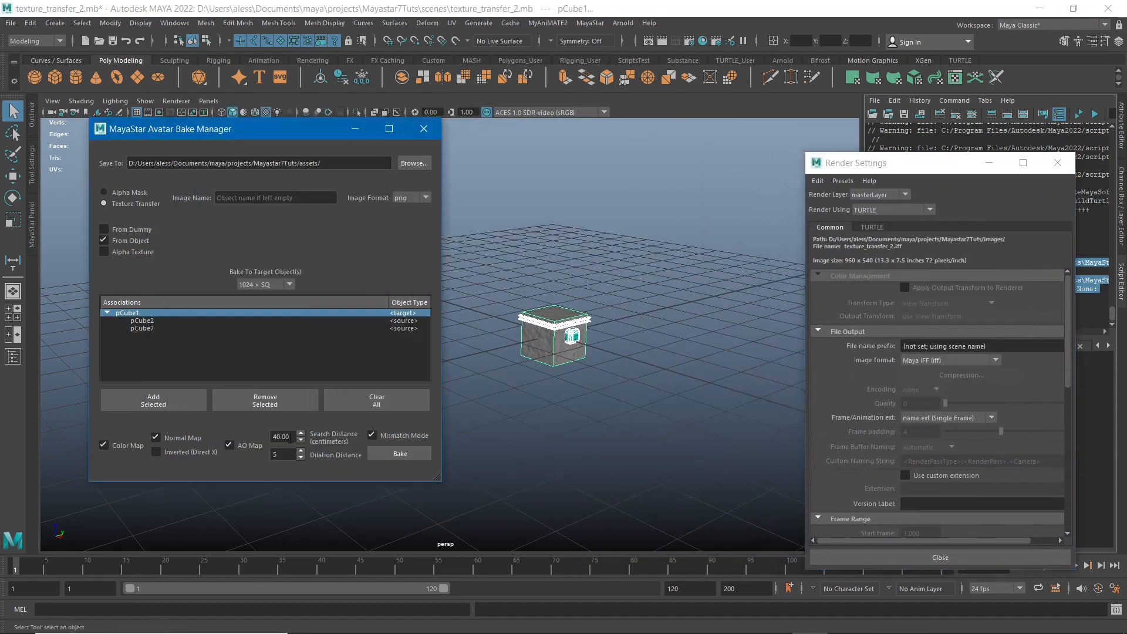
double_click(280, 436)
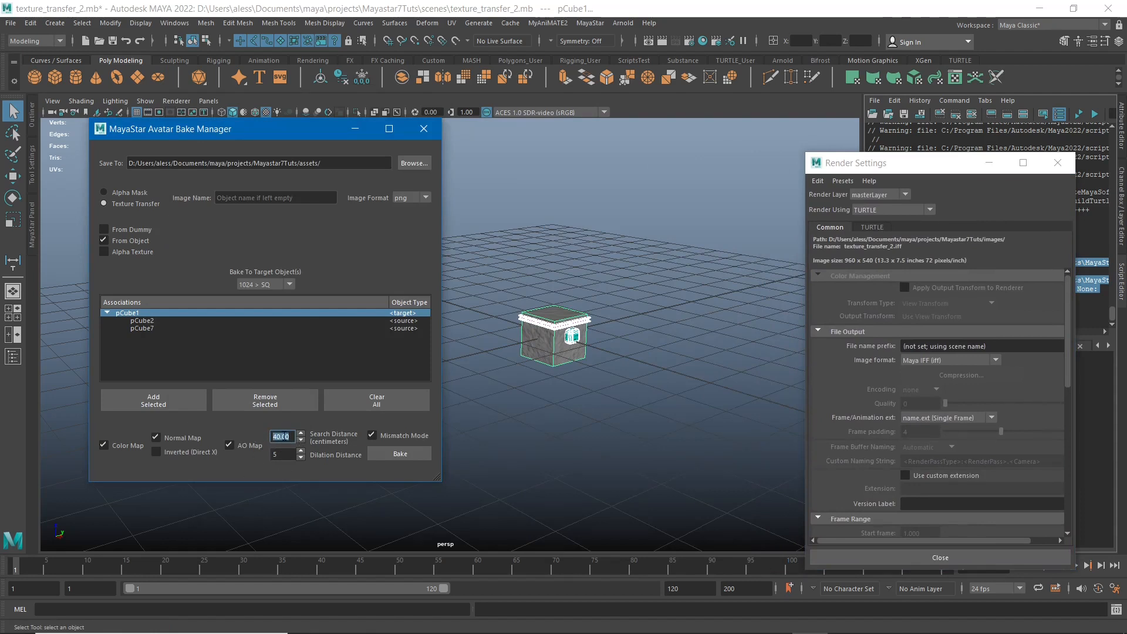
Reselect the three objects, move the Render Settings window out of the way and close it.
drag(674, 266, 464, 414)
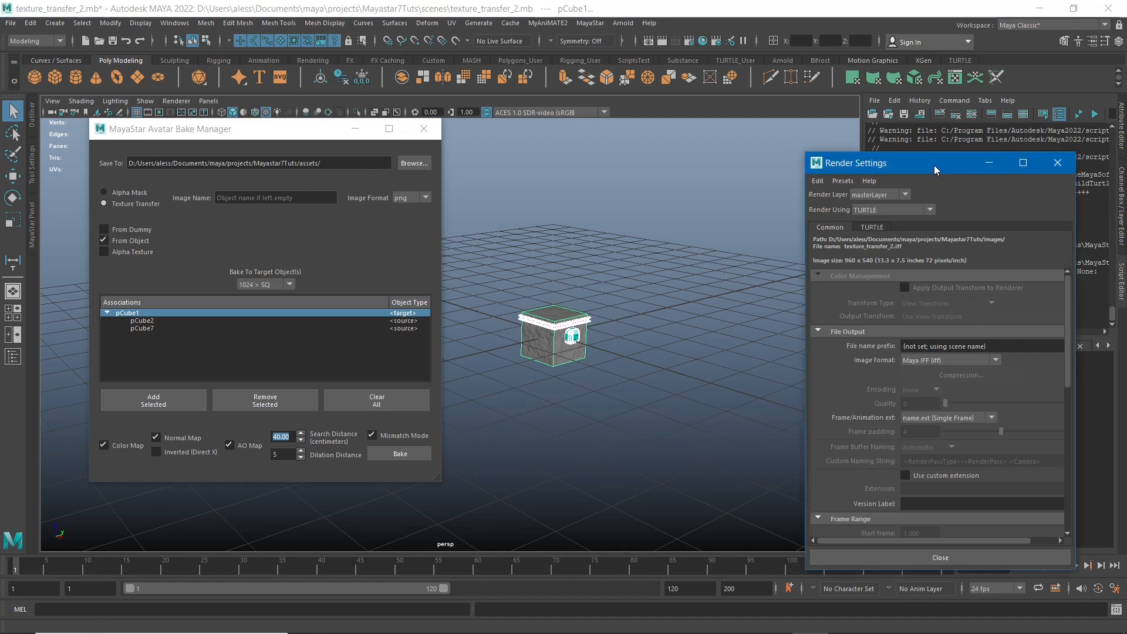
drag(934, 164, 803, 185)
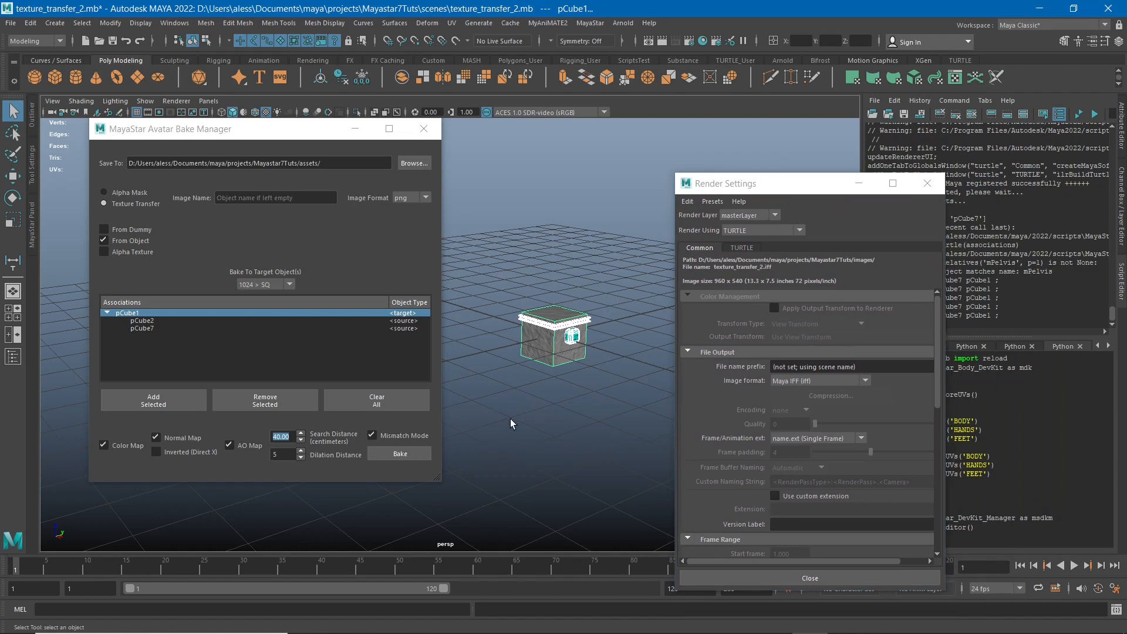
drag(765, 190, 752, 159)
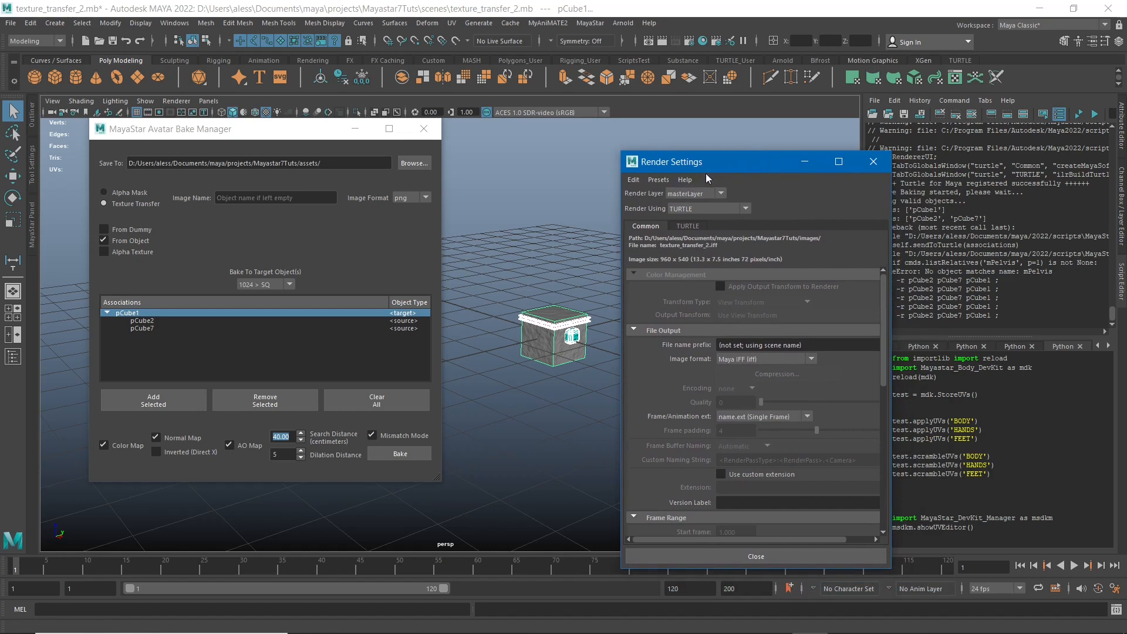
drag(705, 165, 769, 161)
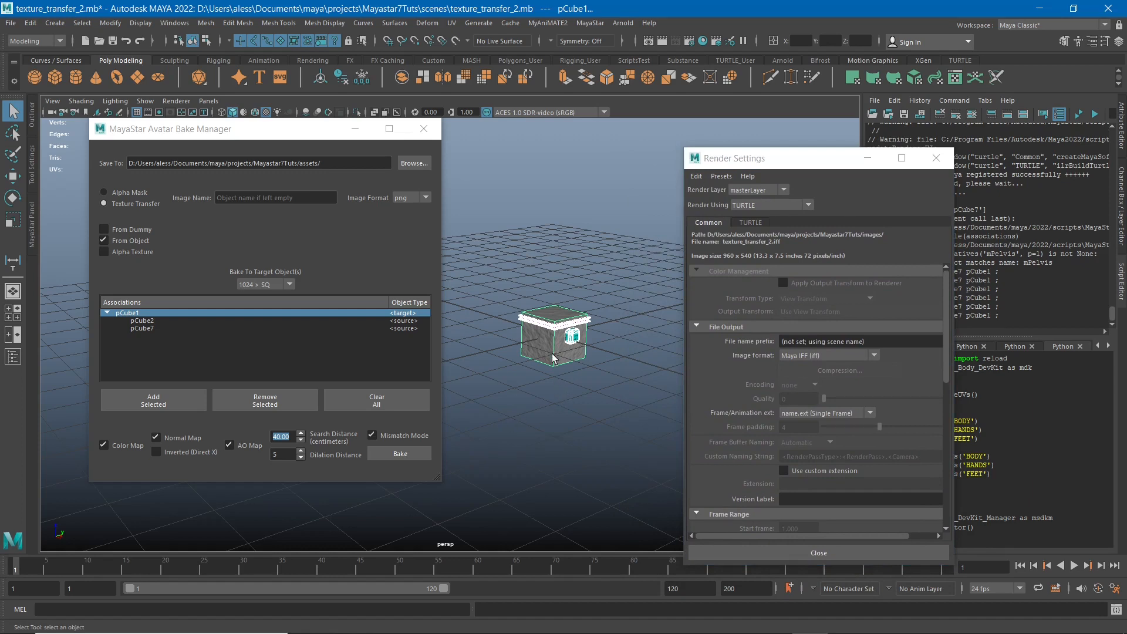
click(935, 158)
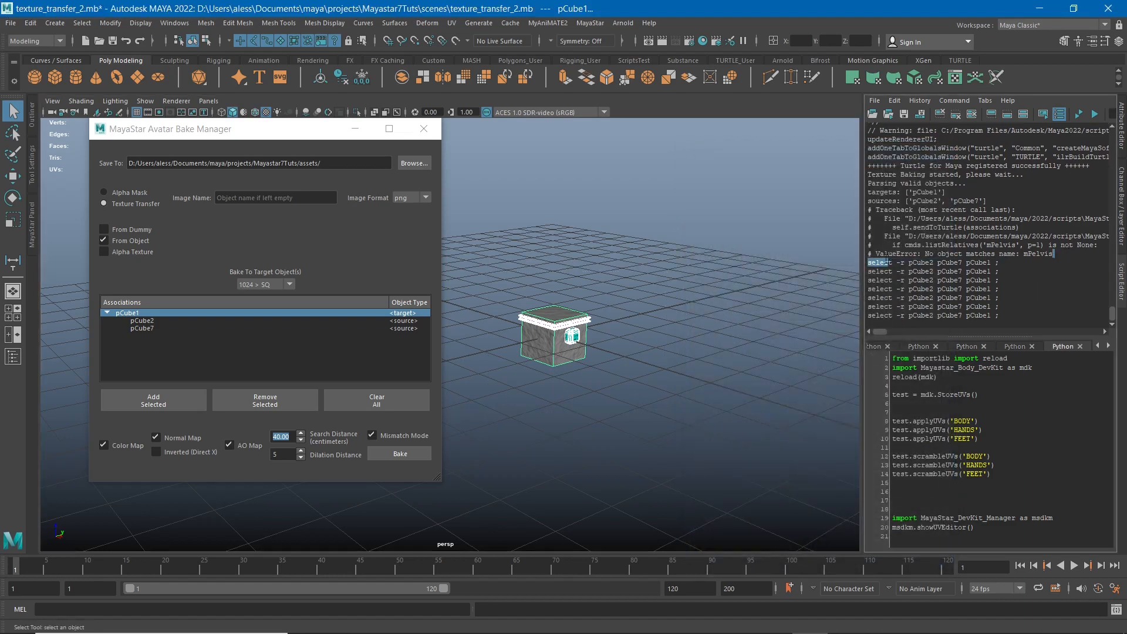
Highlight the ValueError line and its object name mPelvis in the Script Editor output.
drag(1056, 253, 861, 255)
click(1003, 254)
double_click(1035, 252)
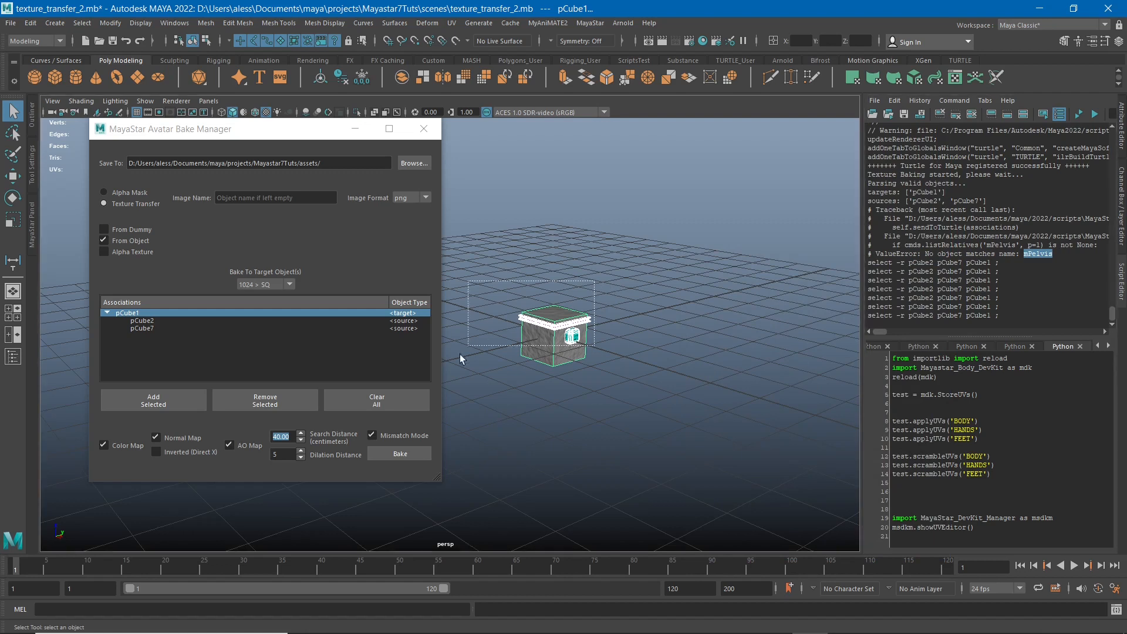
Select the stone cube, trim and block and group them again for rescaling.
drag(595, 279, 444, 395)
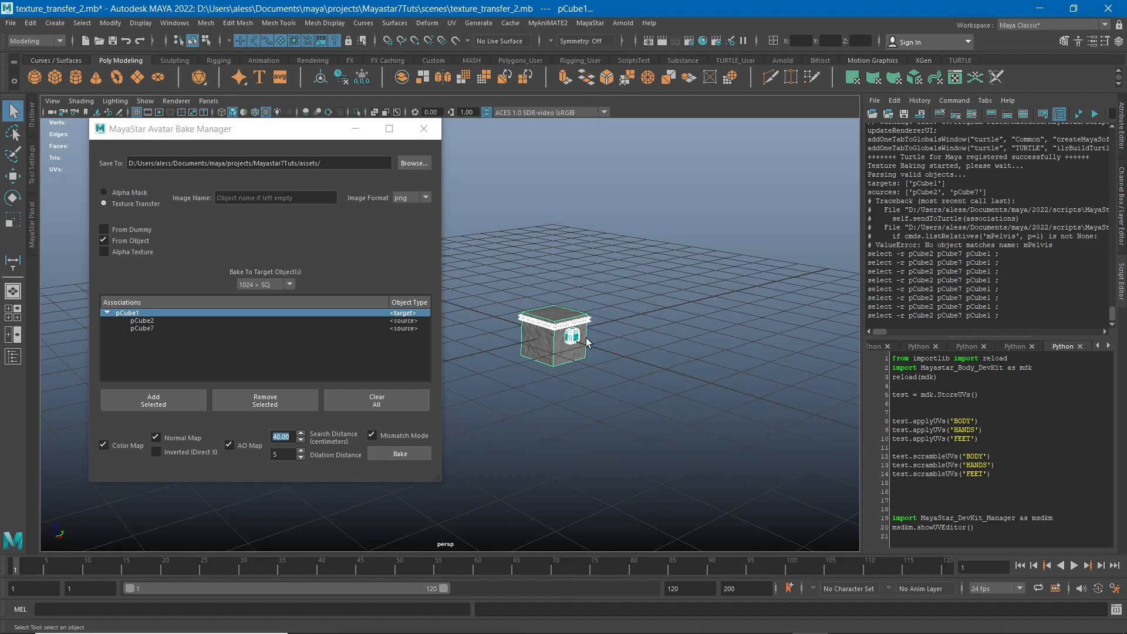
alt+middle_drag(587, 343, 620, 407)
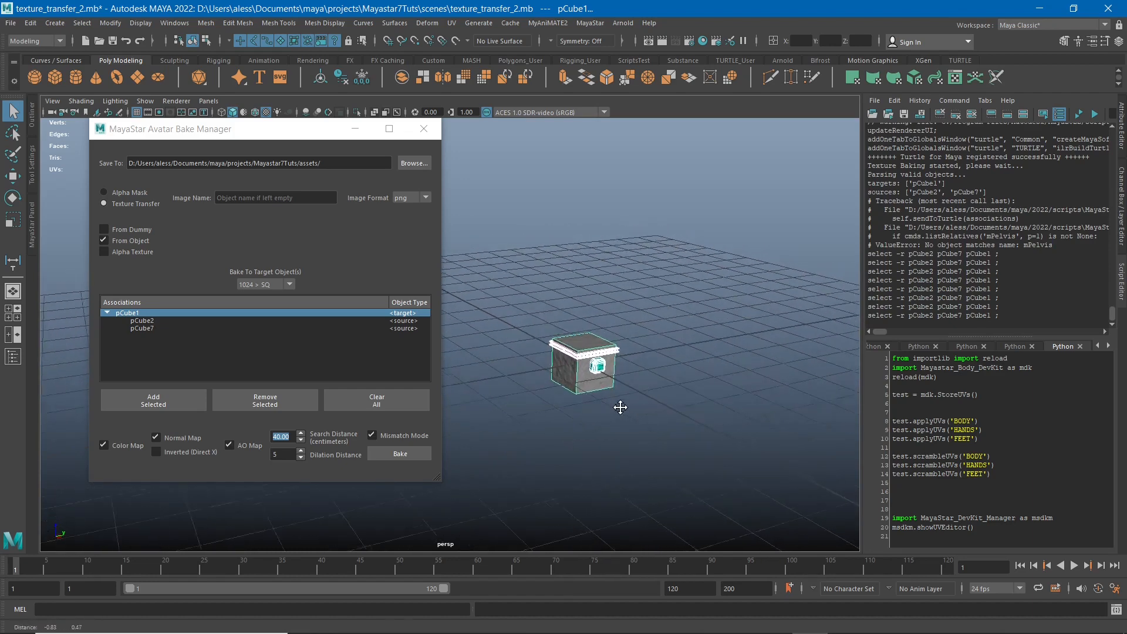
alt+drag(621, 407, 713, 358)
alt+right_drag(726, 431, 611, 393)
alt+drag(611, 392, 623, 416)
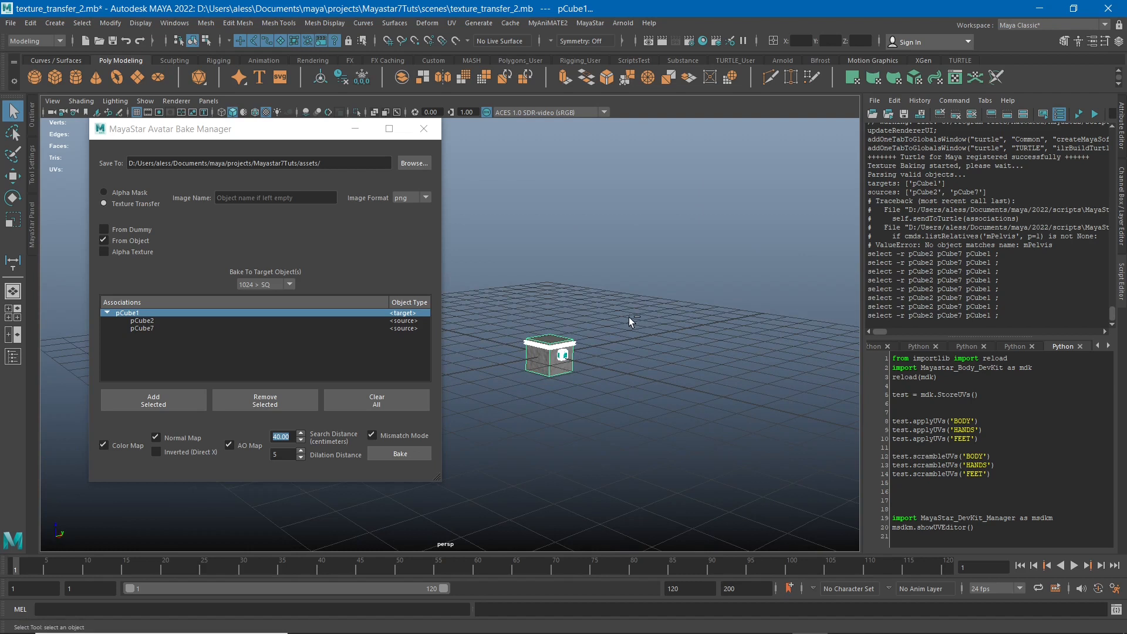
key(ctrl+g)
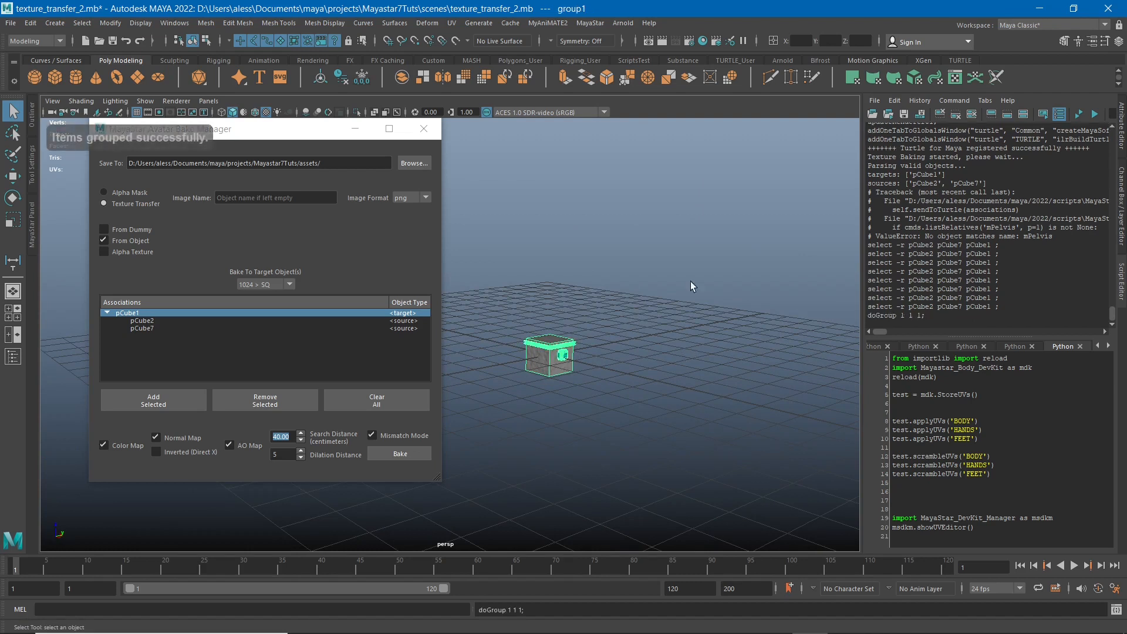
Set the new group's Scale X, Y and Z to 100 and frame the enlarged objects.
click(1121, 203)
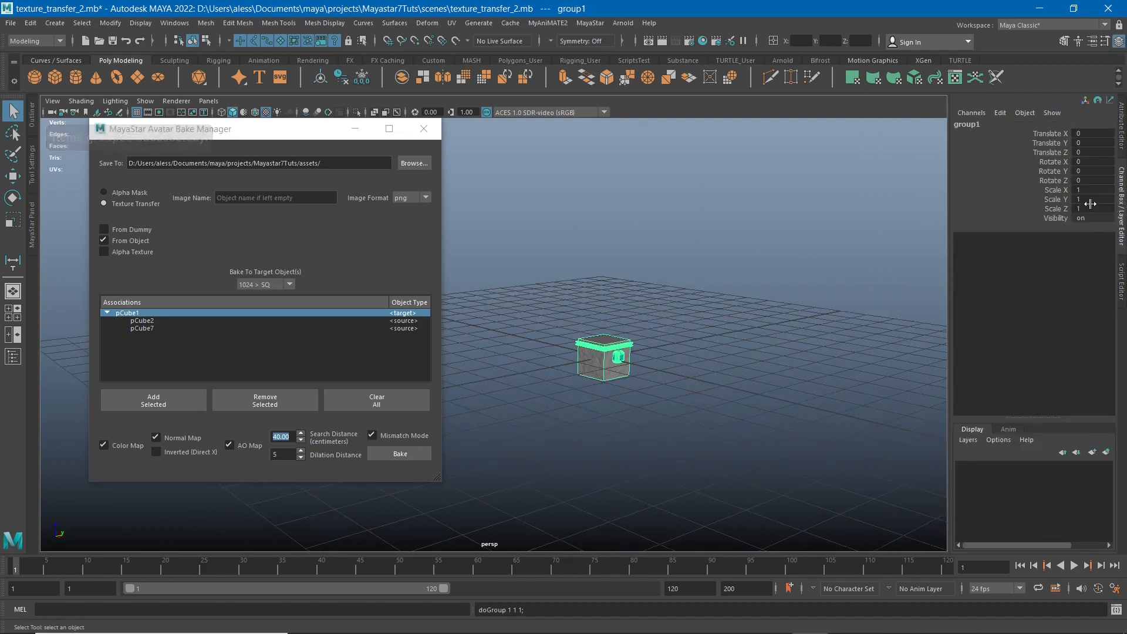
drag(1089, 190, 1091, 212)
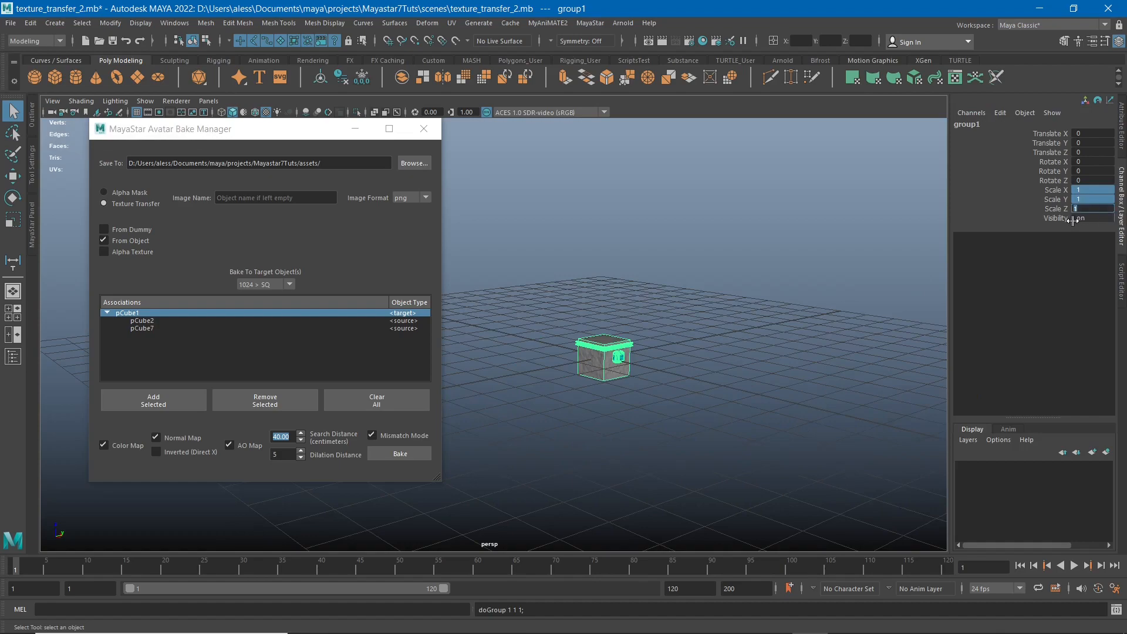
key(Return)
scroll(755, 372, down, 15)
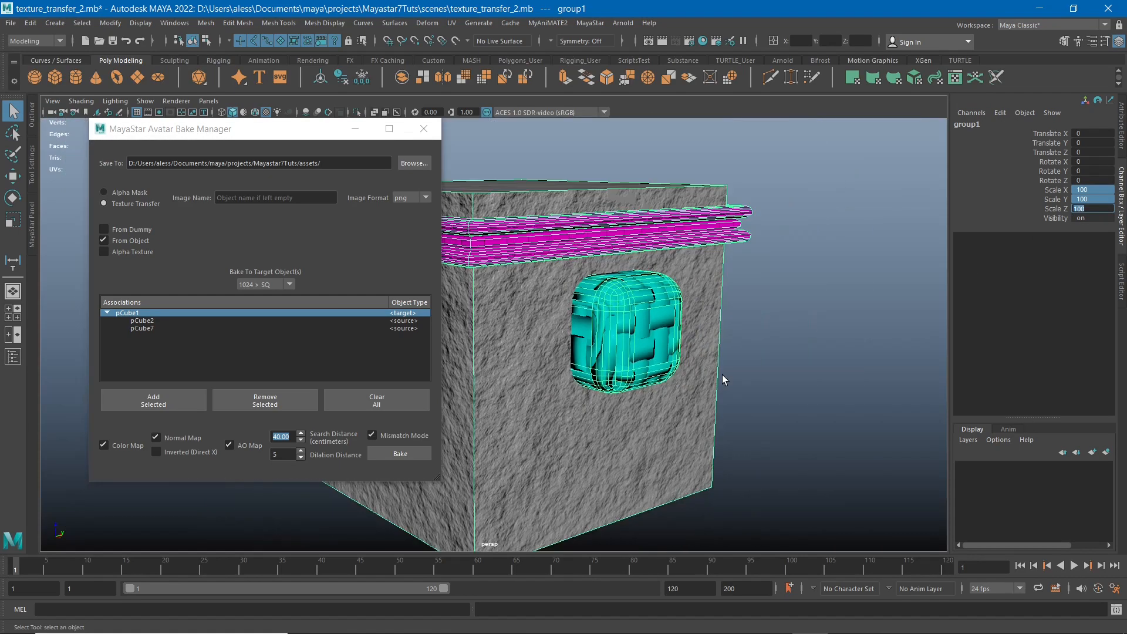
alt+middle_drag(706, 369, 758, 392)
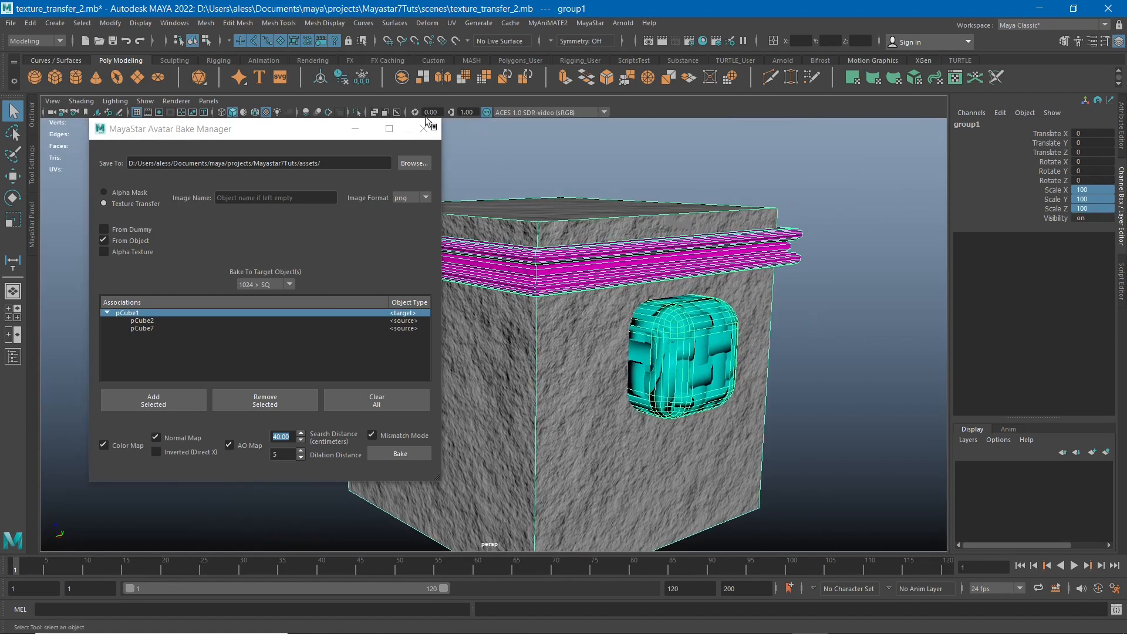
Freeze the enlarged group's transformations, ungroup the objects and clear the selection.
click(362, 77)
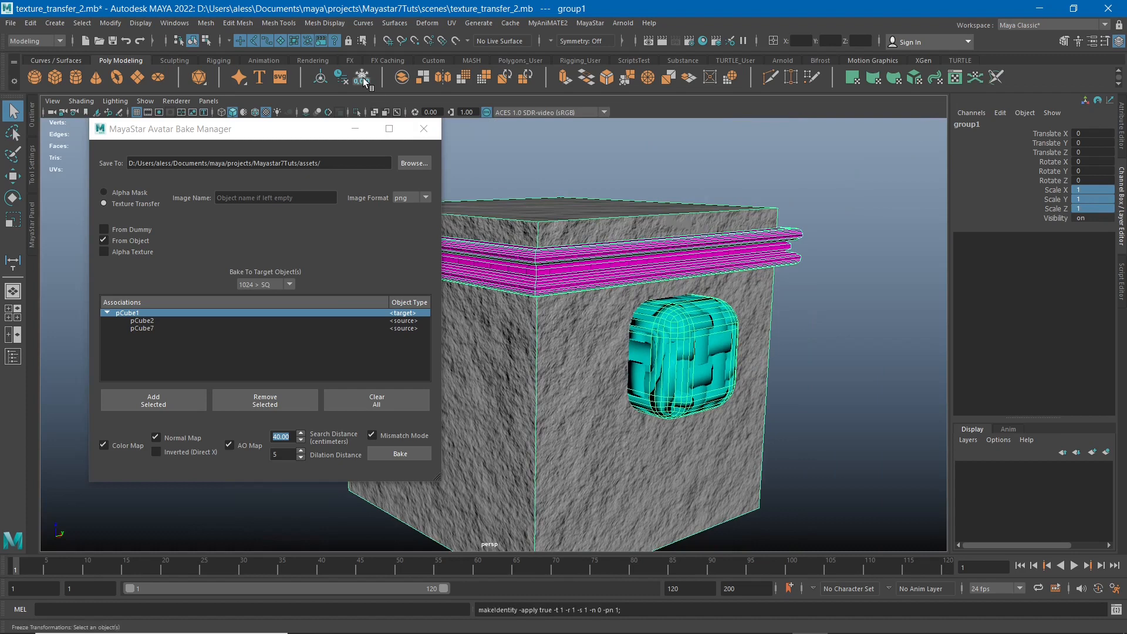
click(33, 23)
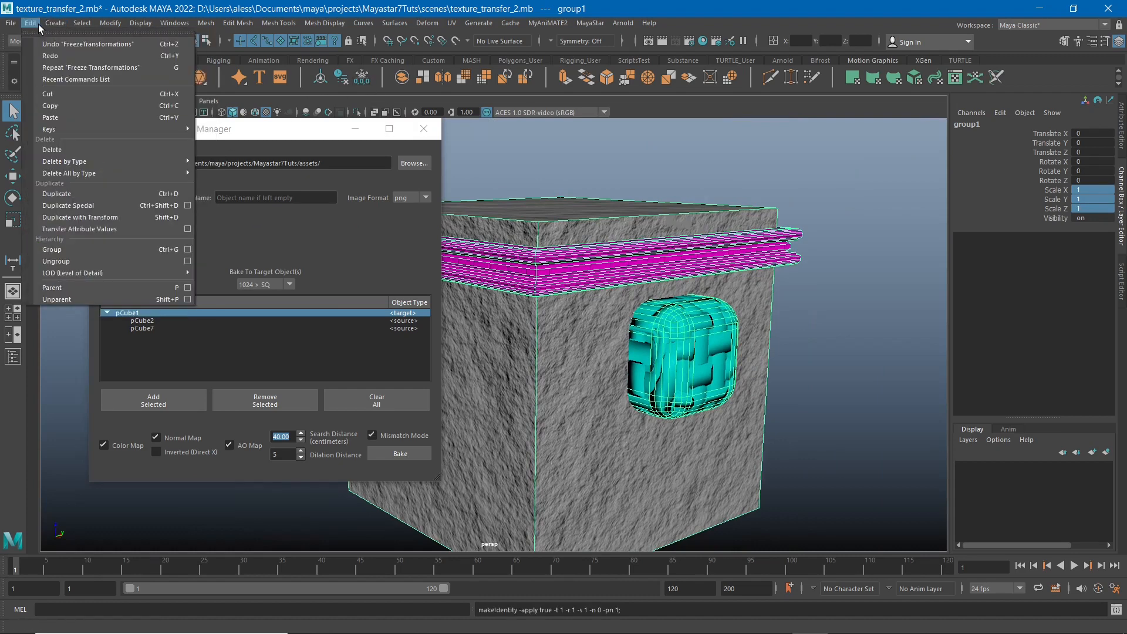
click(67, 261)
click(803, 304)
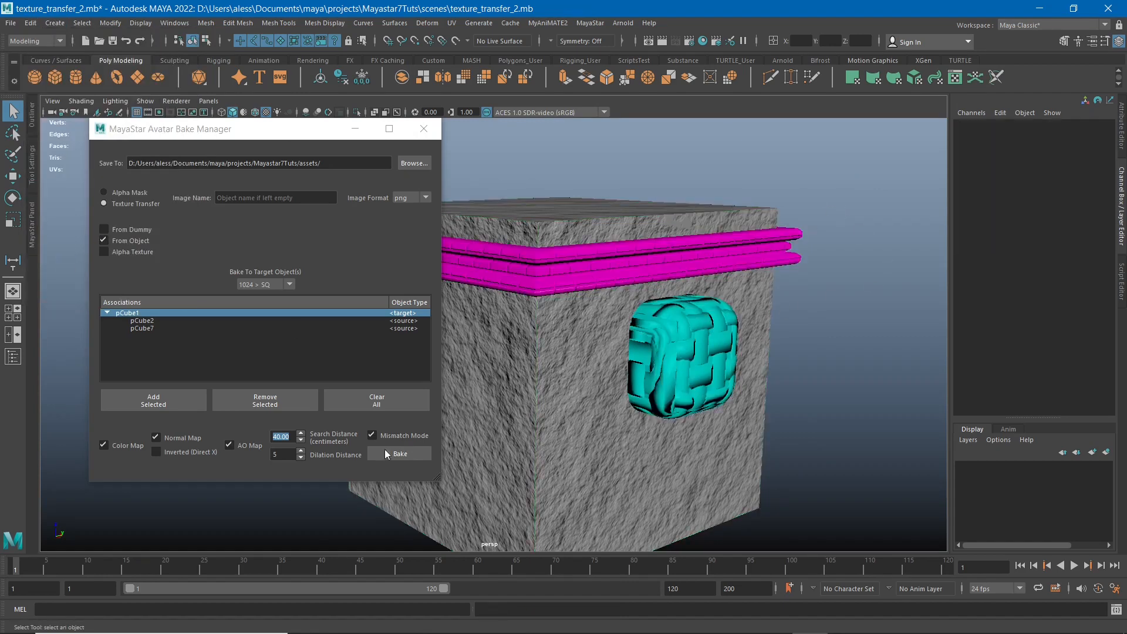
Bake the color, normal and AO maps at 1024 from pCube2 and pCube7 onto pCube1, watch the render, and close the output folder.
click(398, 454)
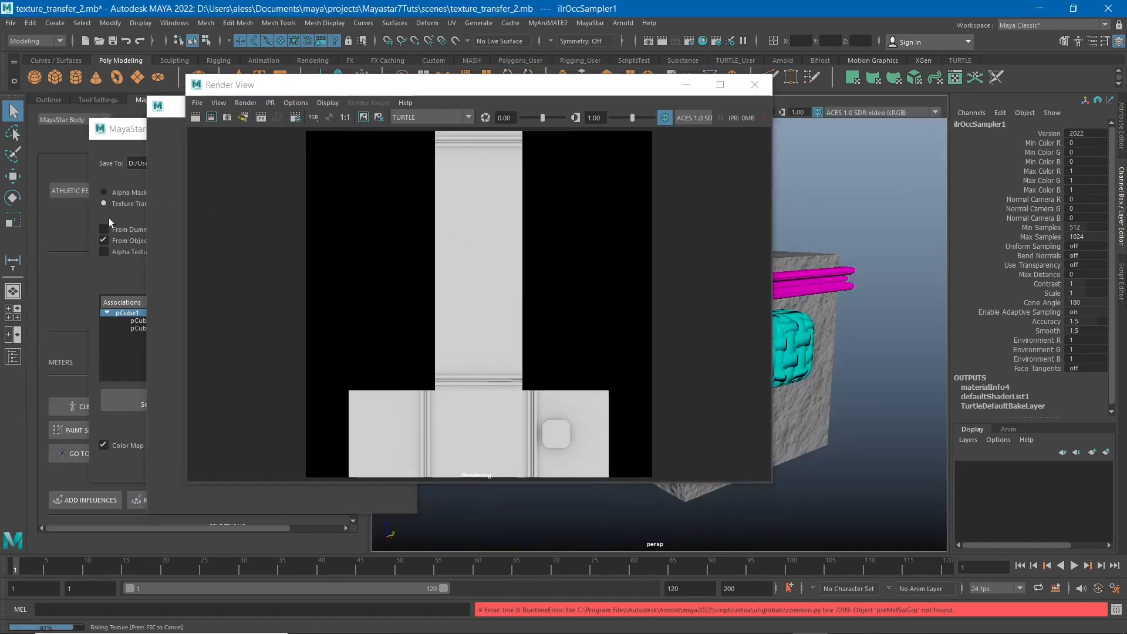
click(145, 136)
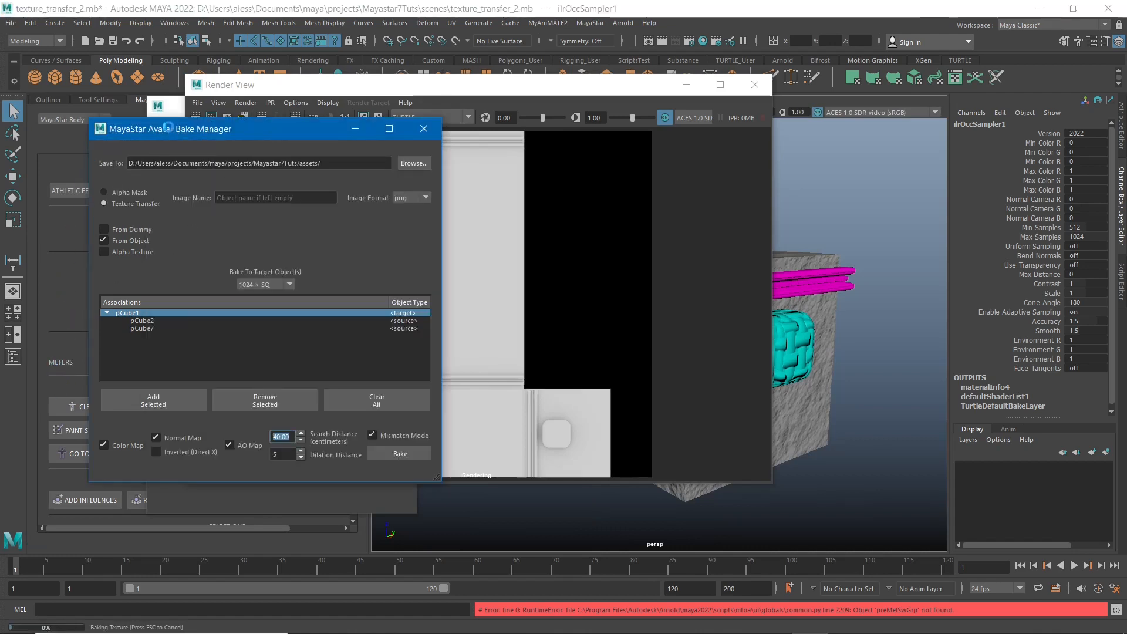
drag(180, 125, 379, 132)
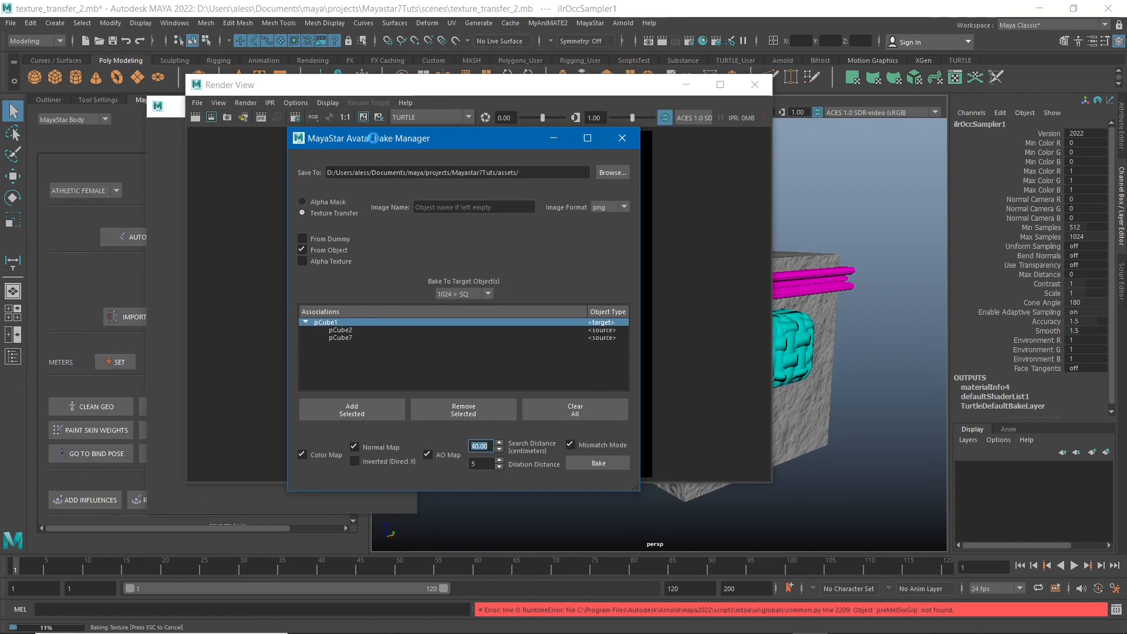
drag(372, 138, 250, 164)
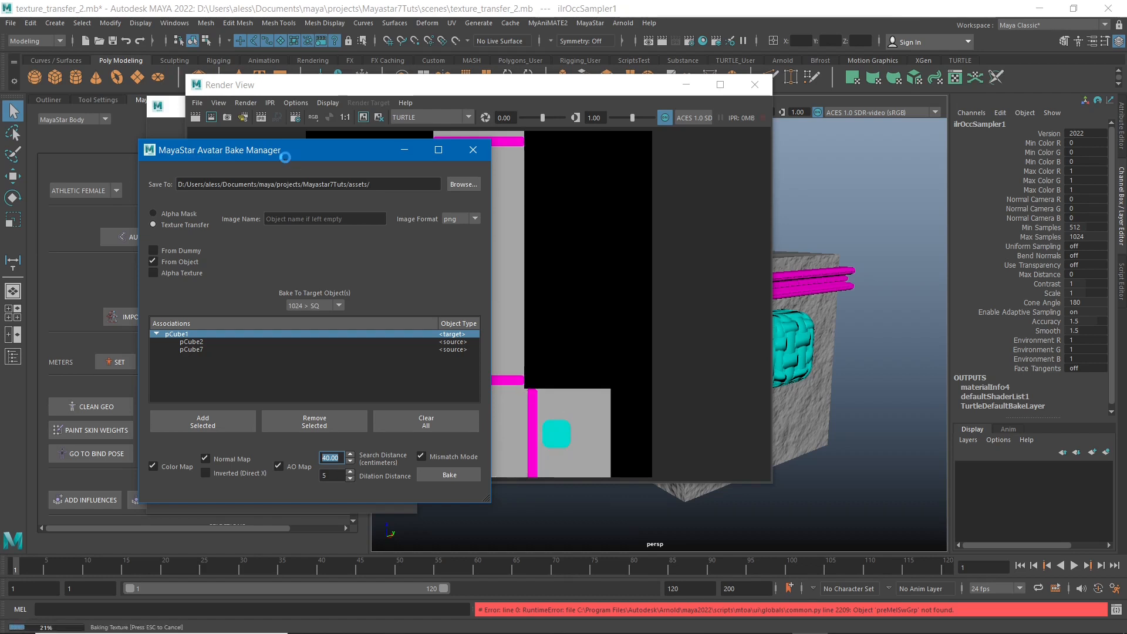
drag(274, 158, 214, 163)
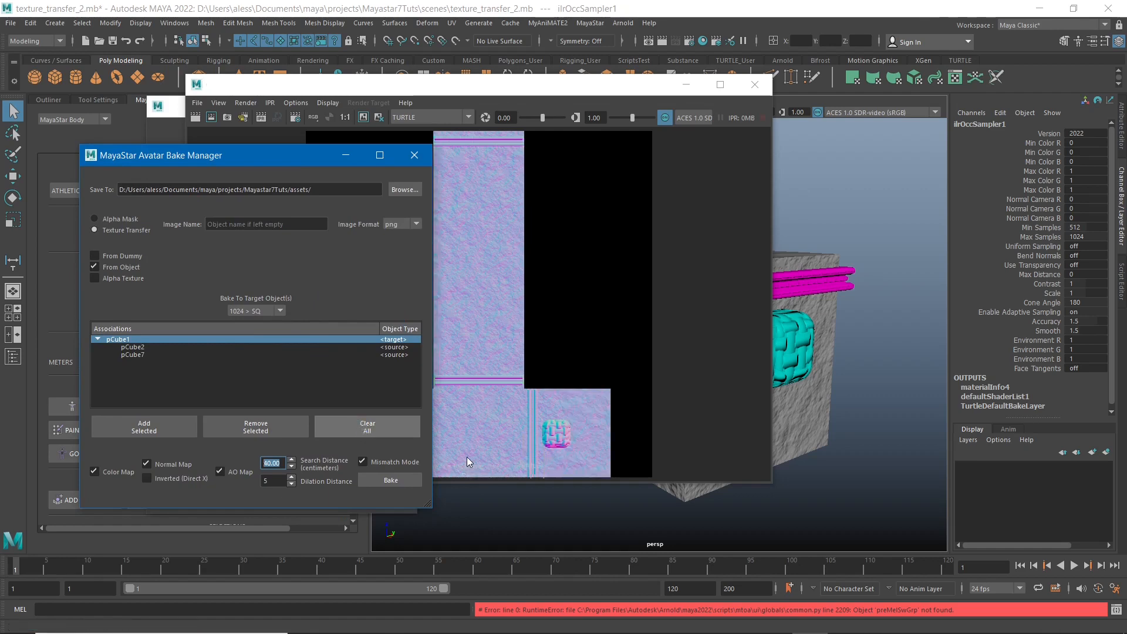
click(530, 330)
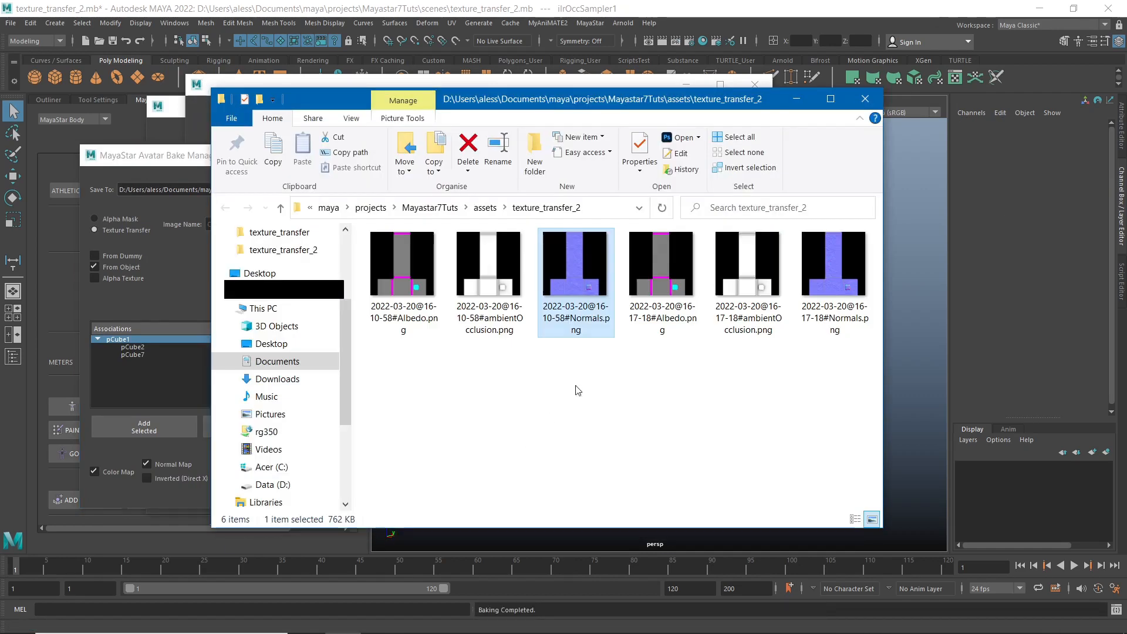
click(866, 98)
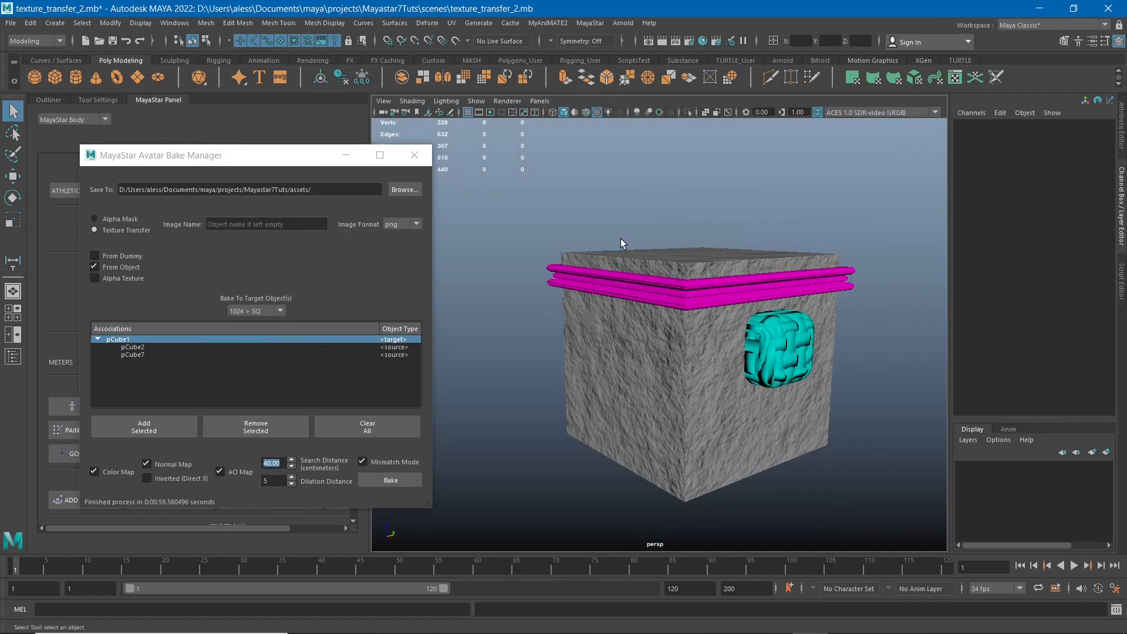